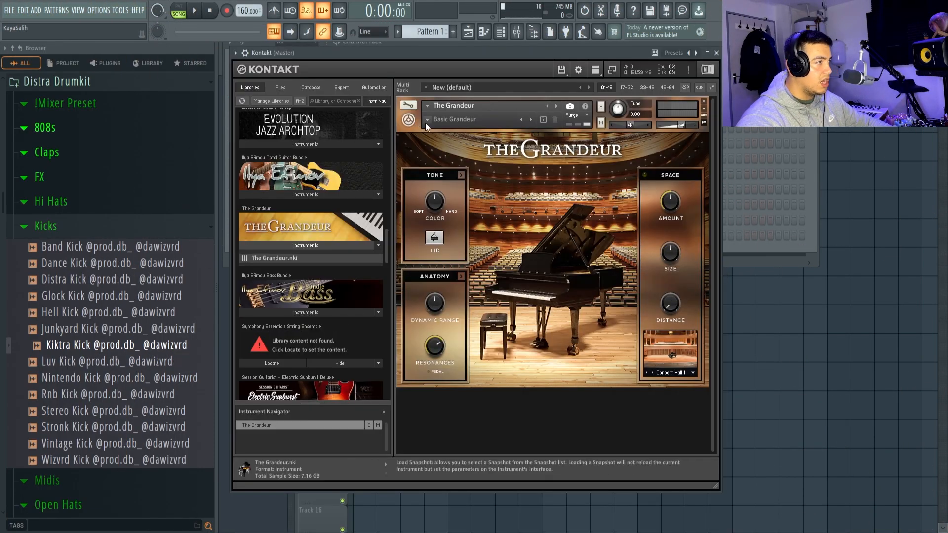
Step: Load the Jazzy Grand snapshot for The Grandeur piano
click(428, 120)
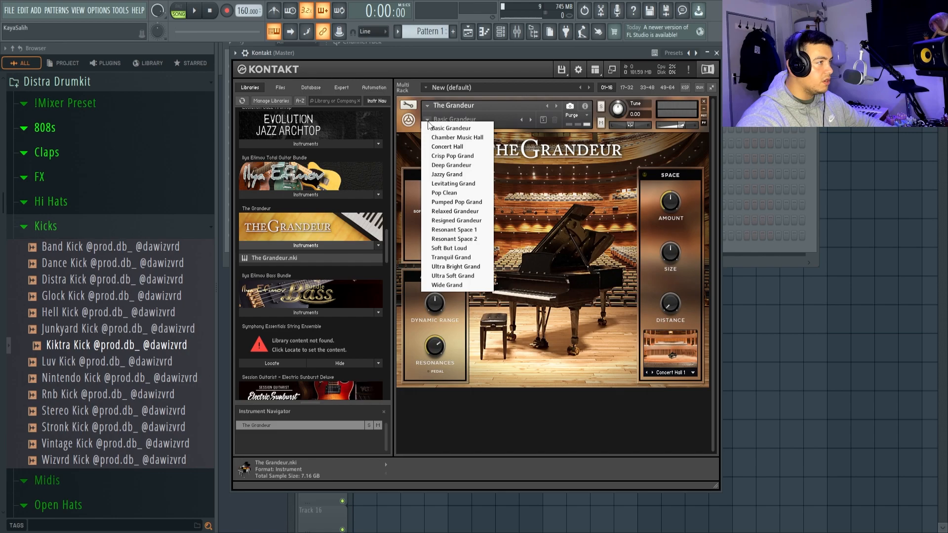
click(437, 175)
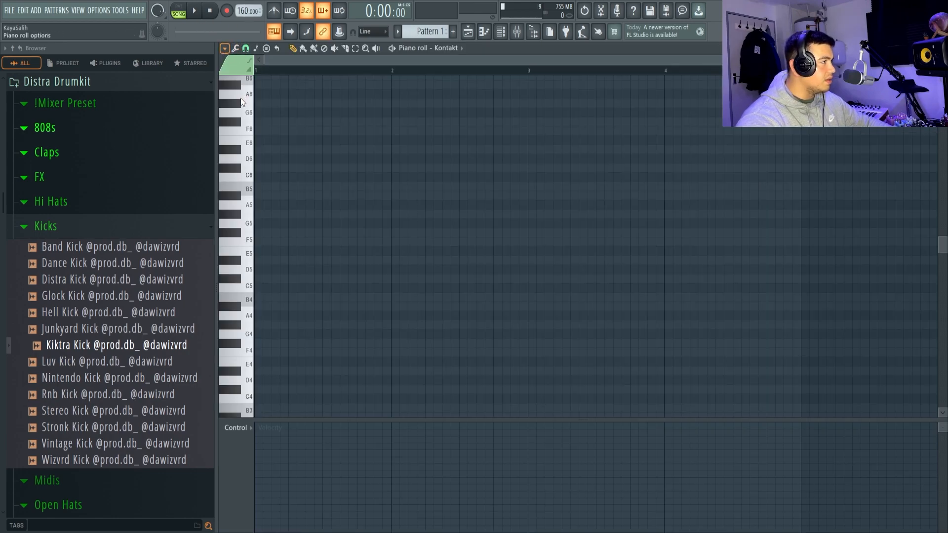
Step: Lay out a two-bar opening chord of D#4, C#5 and F#5, with additional staggered C#5, F5 and F#5 notes in bar 1
scroll(337, 286, down, 3)
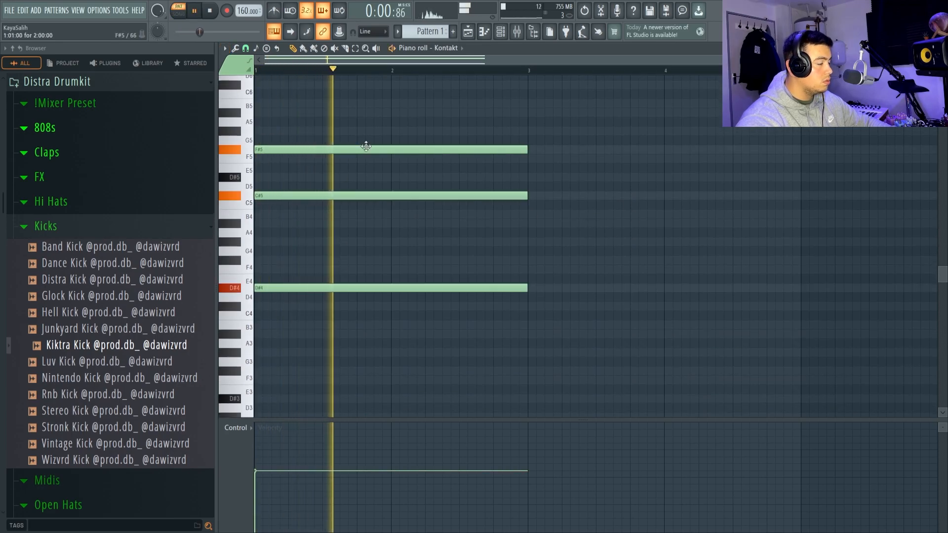
key(space)
mouse_move(290, 159)
mouse_down()
mouse_move(289, 200)
mouse_move(289, 159)
mouse_move(303, 147)
mouse_up()
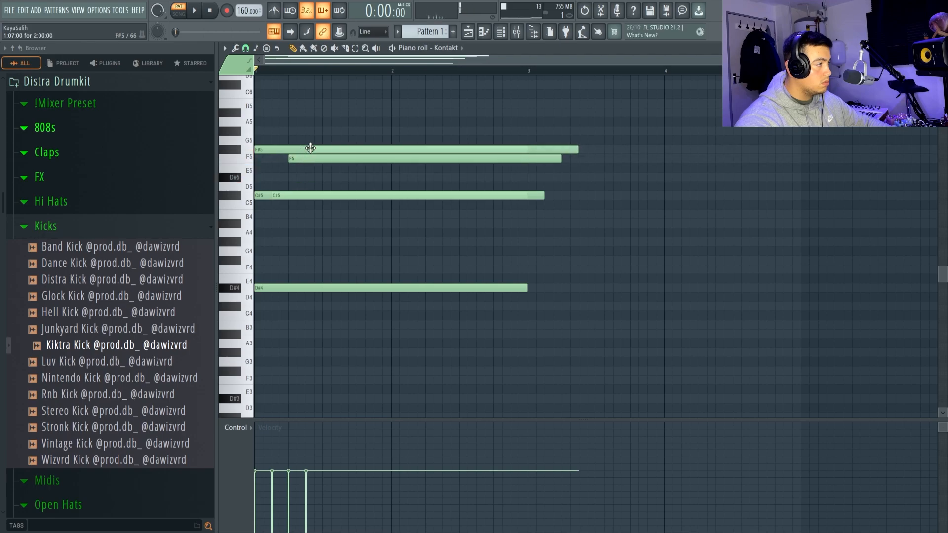
key(space)
Step: Place the staggered bar 1 notes an octave higher as C#6, F6 and F#6, and lengthen the C#5 chord note to bar 3
ctrl+click(324, 162)
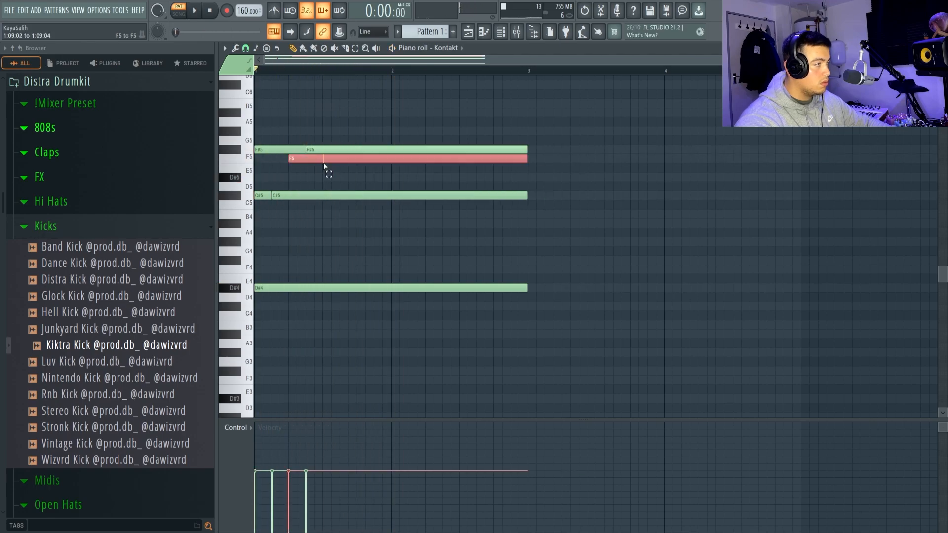
key(ctrl+Up)
key(space)
ctrl+click(327, 209)
key(space)
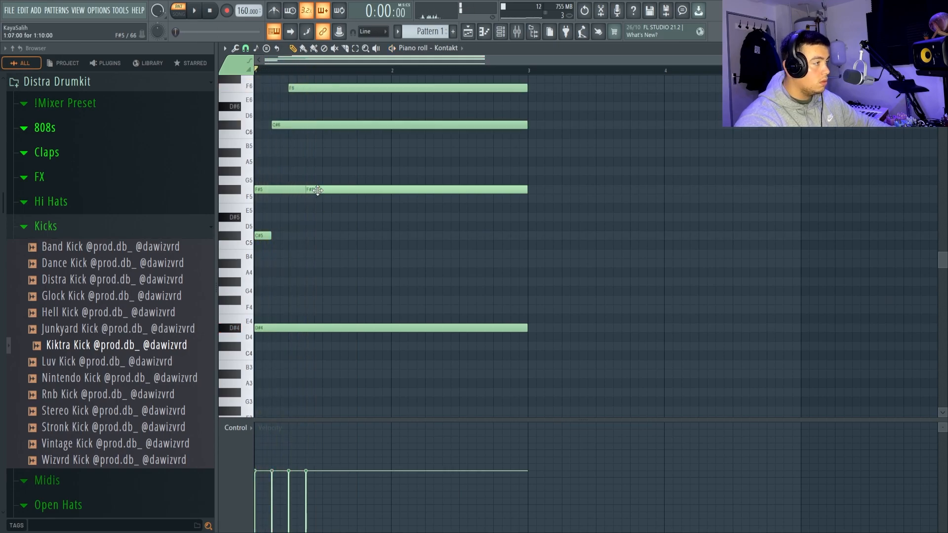
scroll(319, 190, up, 3)
click(306, 162)
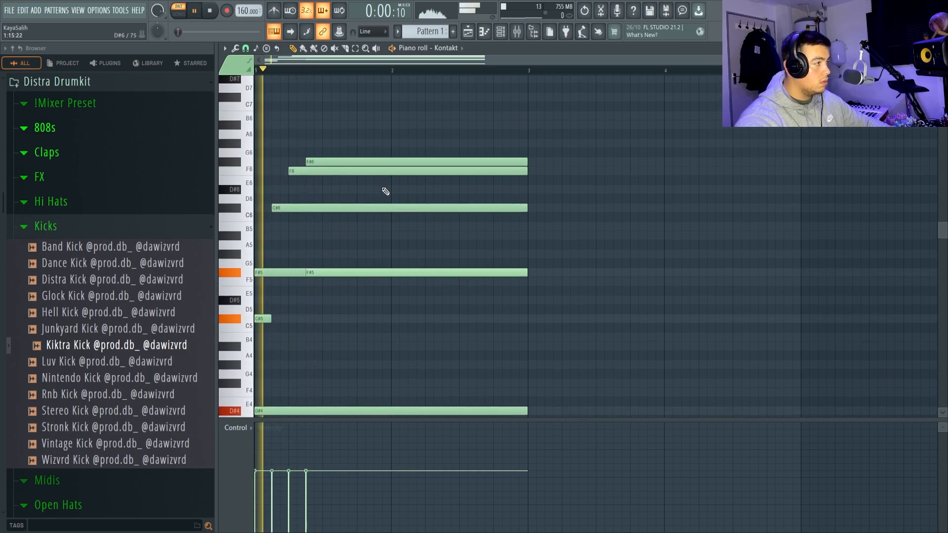
scroll(380, 187, down, 3)
key(space)
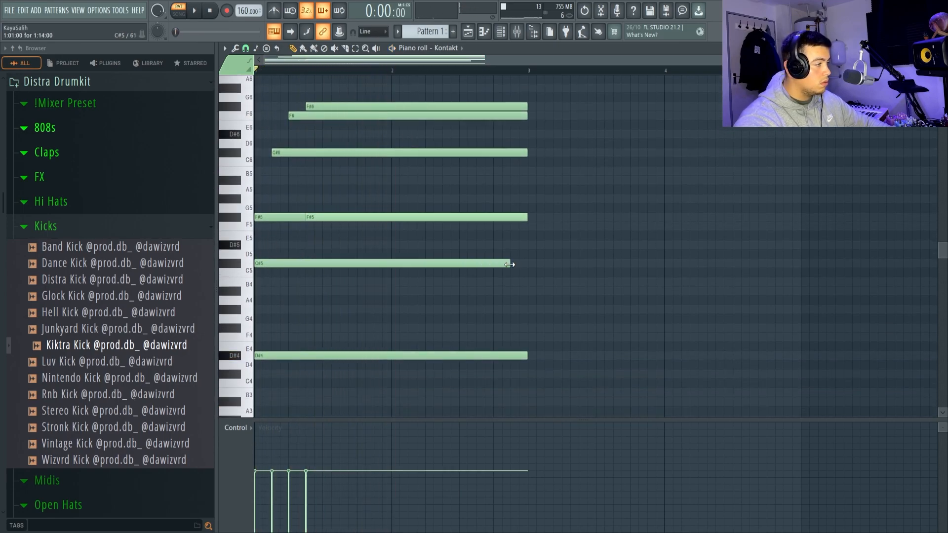
Step: Duplicate the two-bar opening phrase at bar 3 and cut the copy off at the start of bar 4
key(ctrl+b)
click(525, 339)
right_click(535, 339)
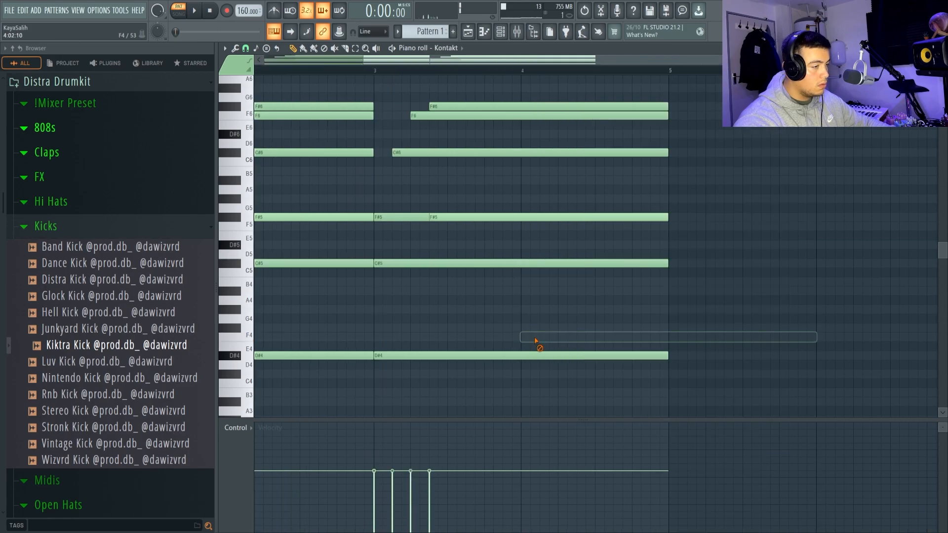
scroll(512, 168, down, 3)
key(space)
drag(509, 95, 510, 369)
right_click(544, 360)
Step: Build a chord of C#4, G#4, C#5 and F5 at bar 4 and trim it to one bar
key(space)
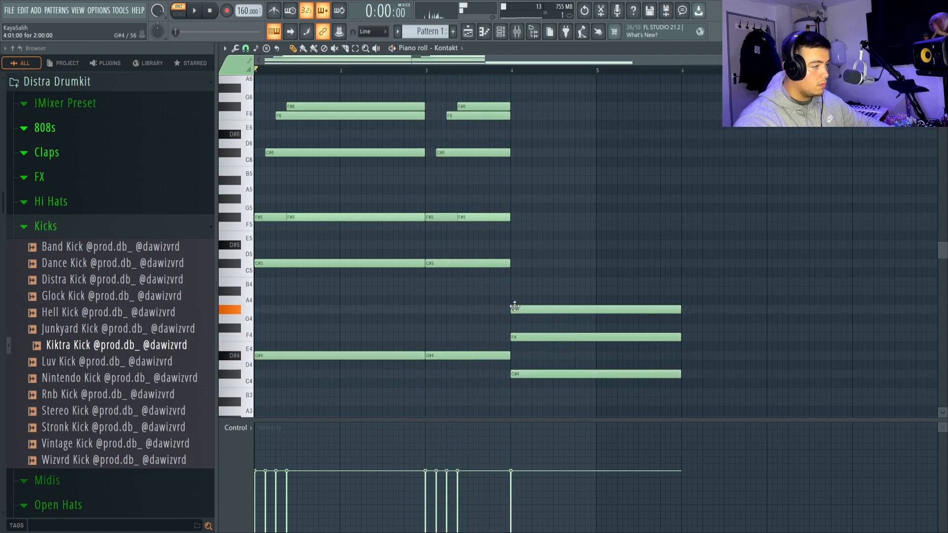
drag(517, 297, 515, 260)
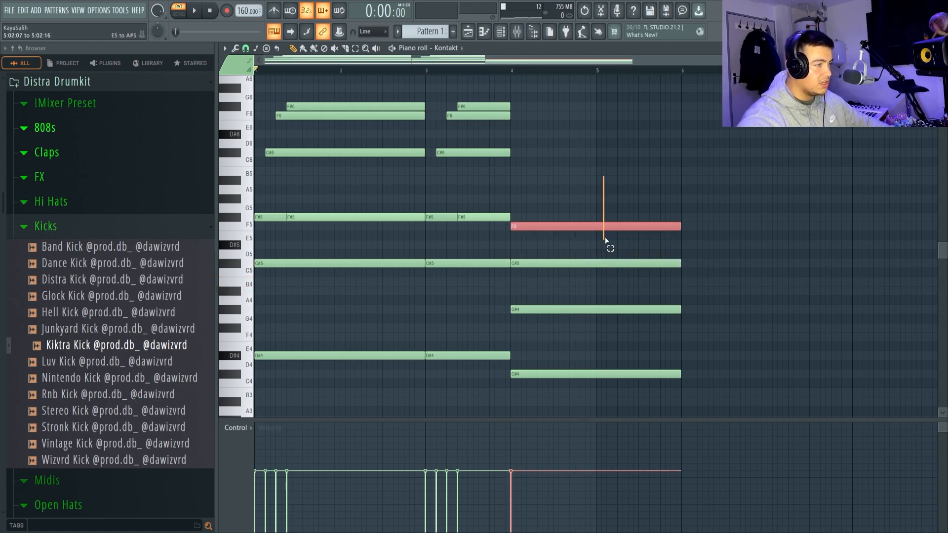
drag(603, 213, 662, 344)
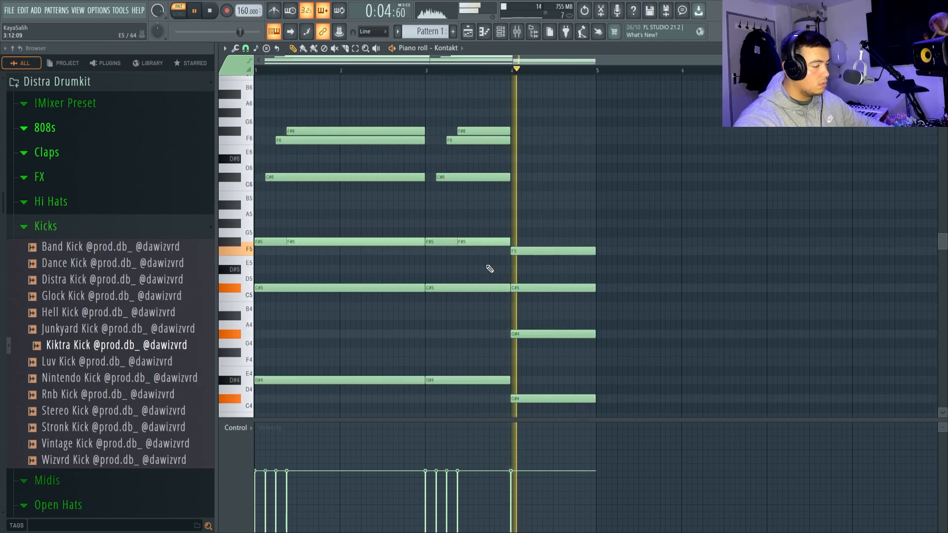
Step: Add a sustained chord of B3, F#4 and D#5 at bar 5 and play the progression from the beginning
scroll(614, 271, down, 3)
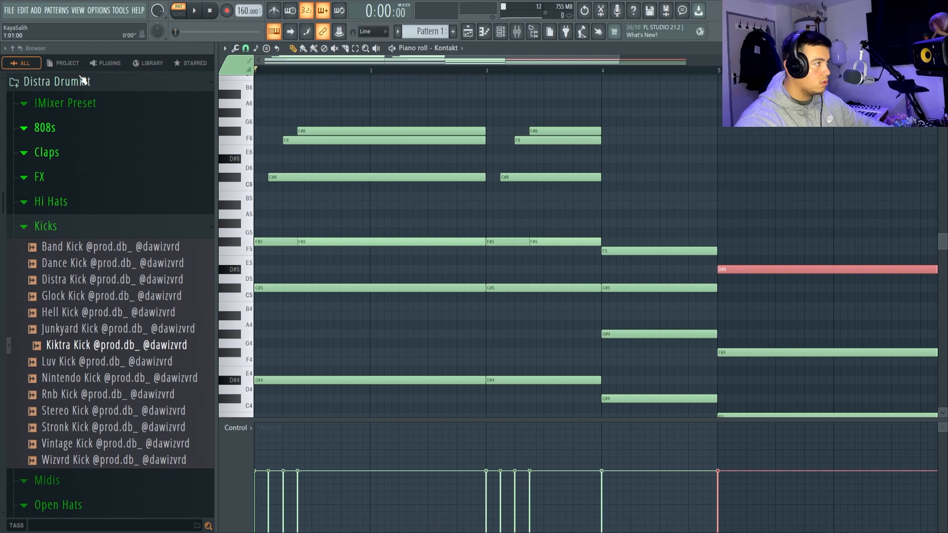
key(space)
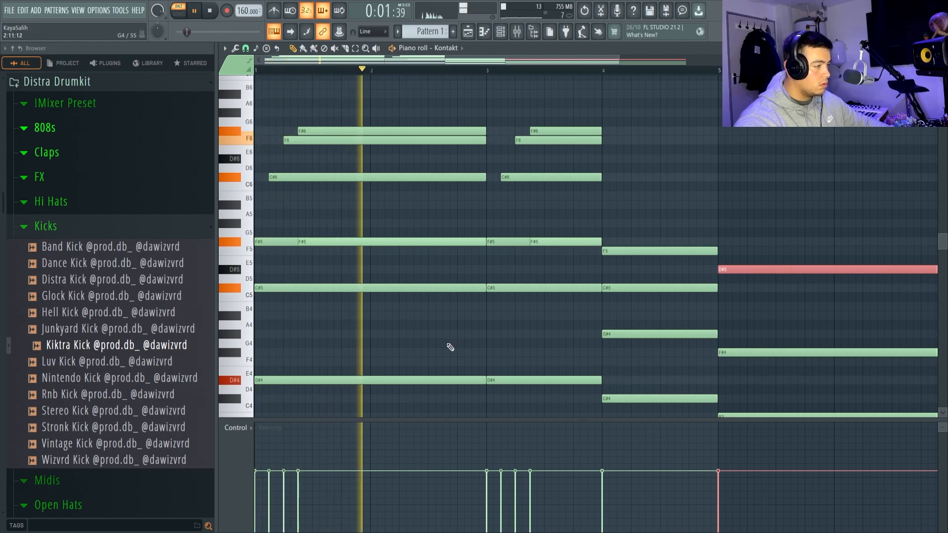
key(space)
Step: Add a G#4 note across the second half of bar 2 and a C#5 note in its last quarter
click(429, 334)
drag(463, 324, 465, 351)
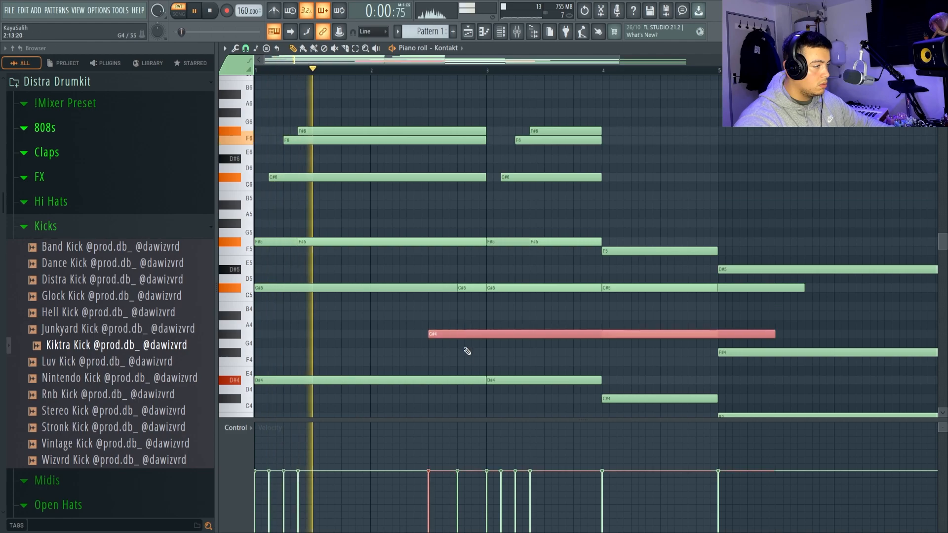
key(ctrl+l)
right_click(499, 331)
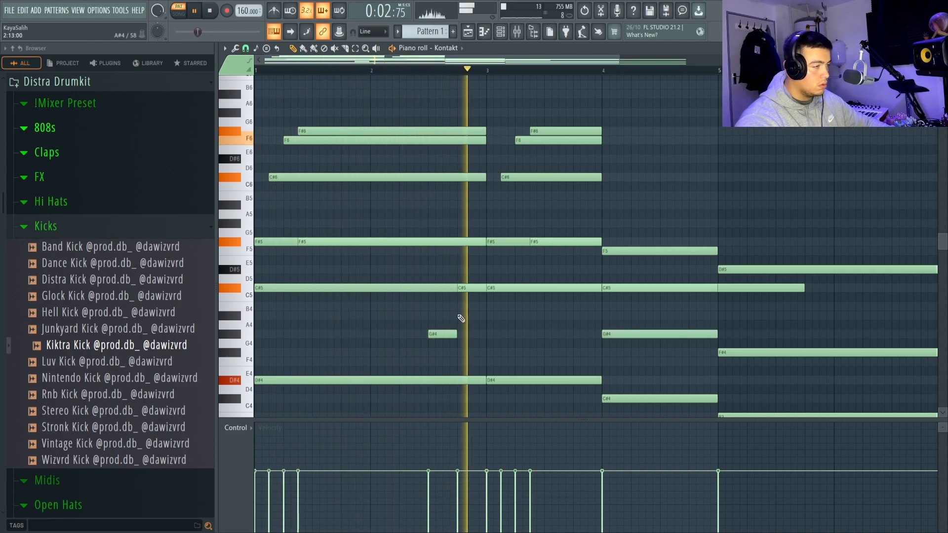
drag(456, 334, 487, 334)
Step: Add short C#6 and A#5 melody notes at the end of bar 3 and play from that bar
drag(434, 275, 438, 306)
key(ctrl+l)
scroll(454, 293, down, 3)
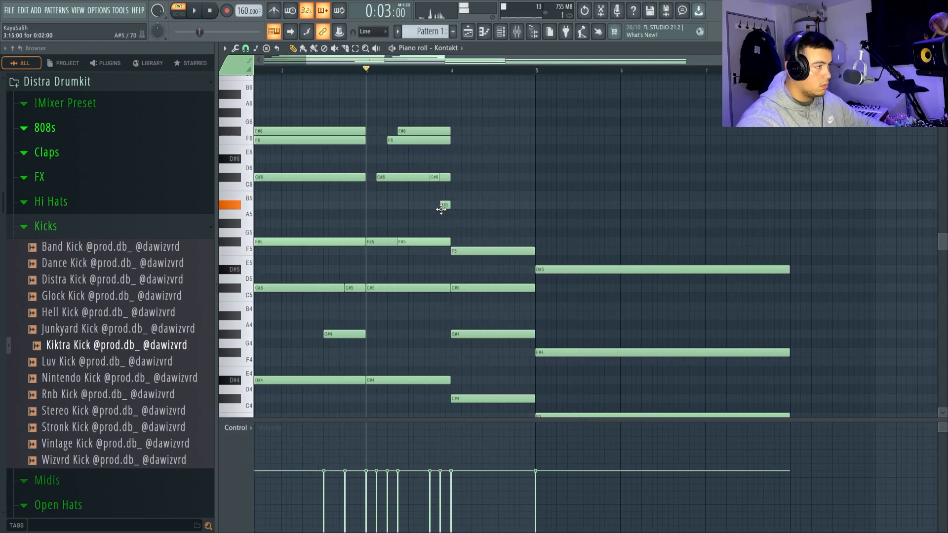
key(space)
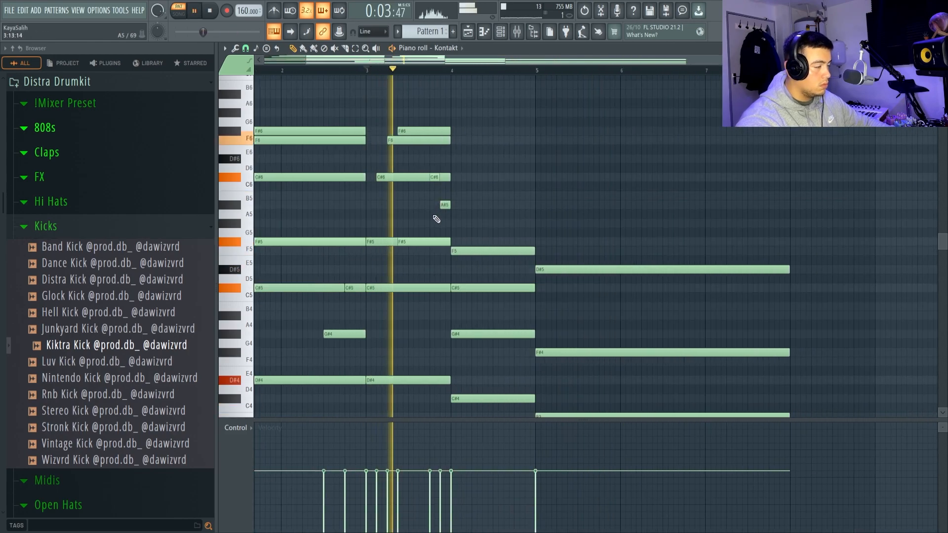
key(space)
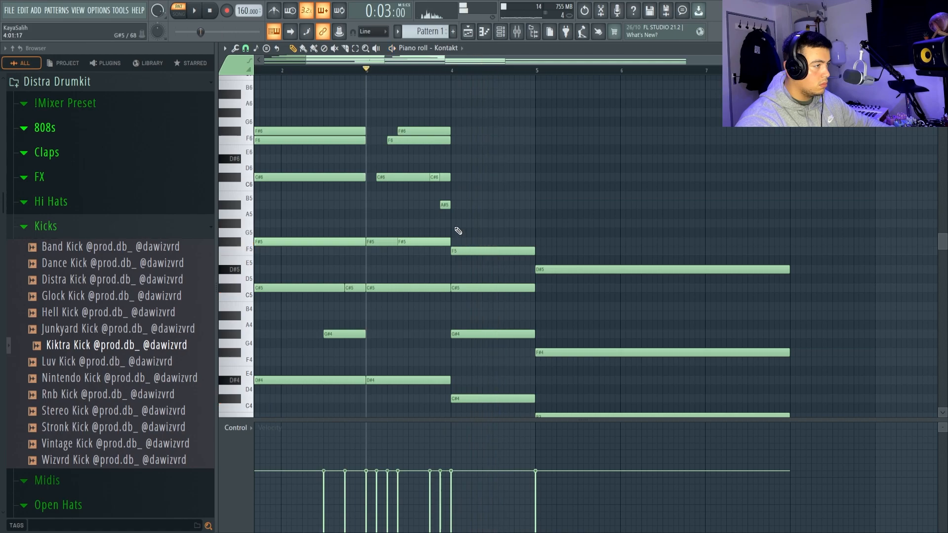
Step: Add a brief G#5 note at the start of bar 4, followed by an A#5 note held to the bar's end
key(space)
drag(462, 205, 537, 205)
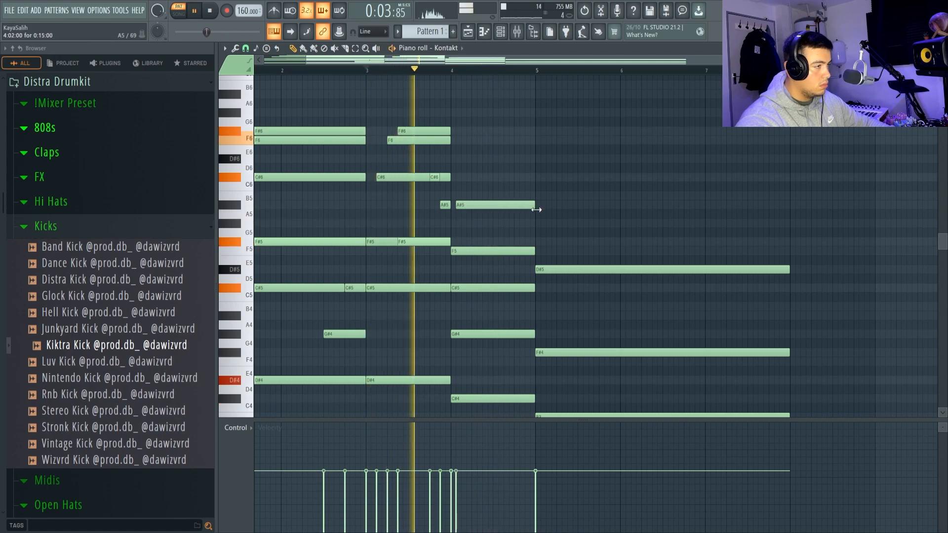
scroll(441, 227, up, 2)
click(486, 223)
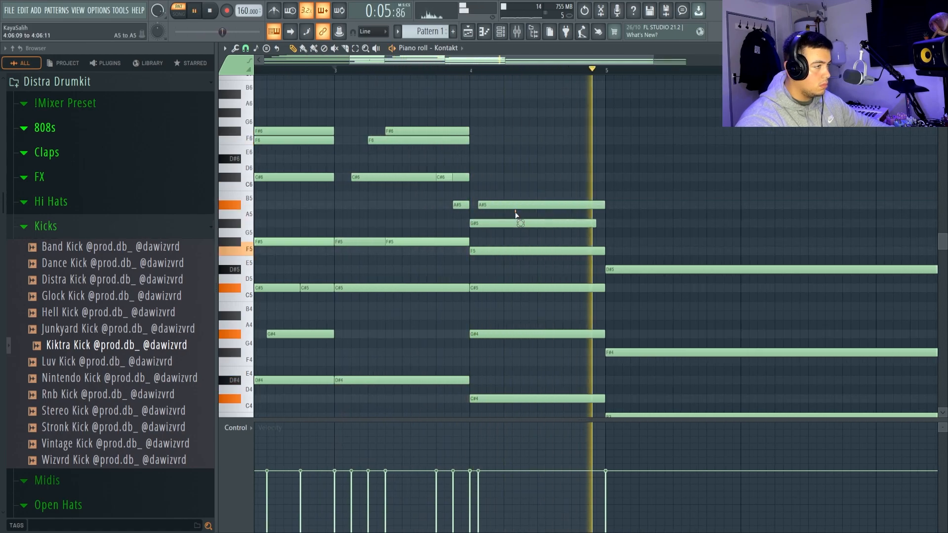
key(space)
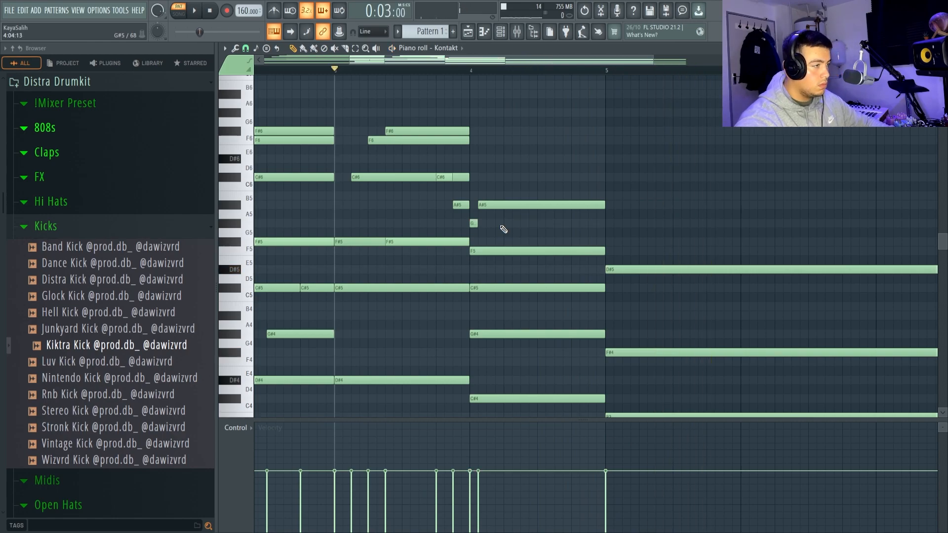
key(space)
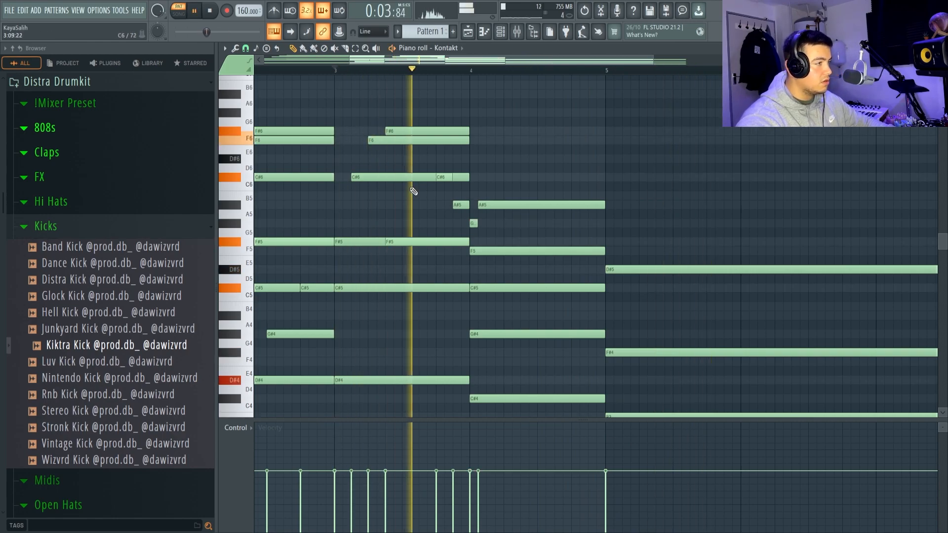
Step: Shorten the bar 4 notes and fill the last quarter of the bar with F#4 and C#5
click(556, 390)
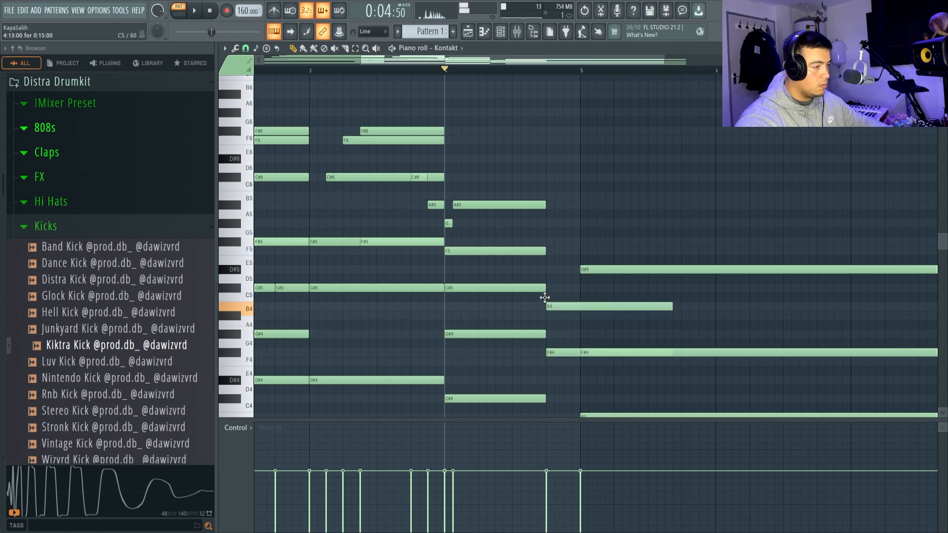
key(space)
drag(556, 270, 577, 377)
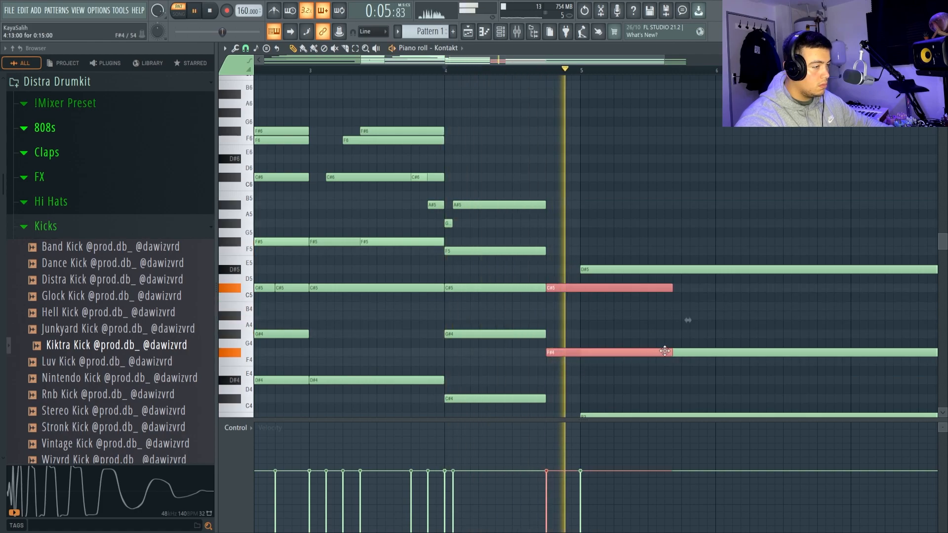
drag(672, 353, 555, 354)
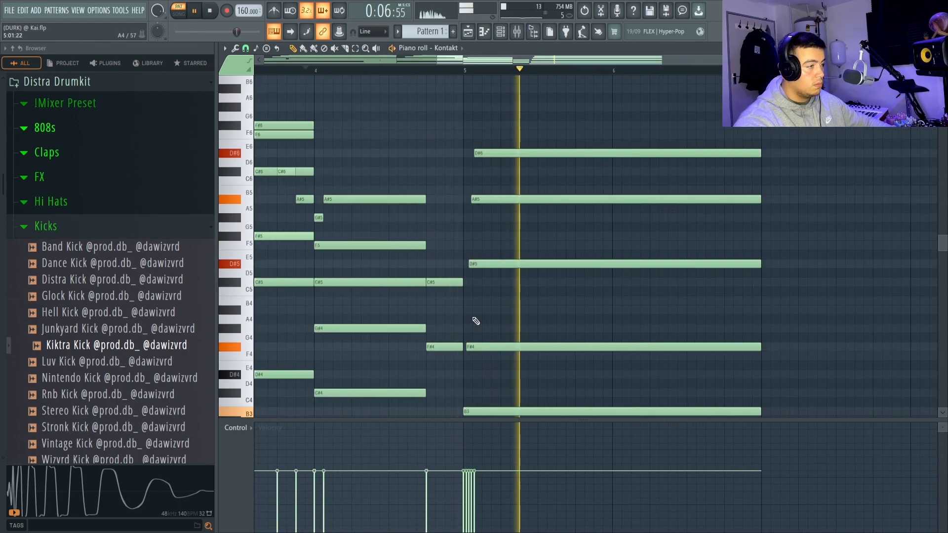
Step: Add a C#5 note to the sustained chord at bar 5
click(459, 329)
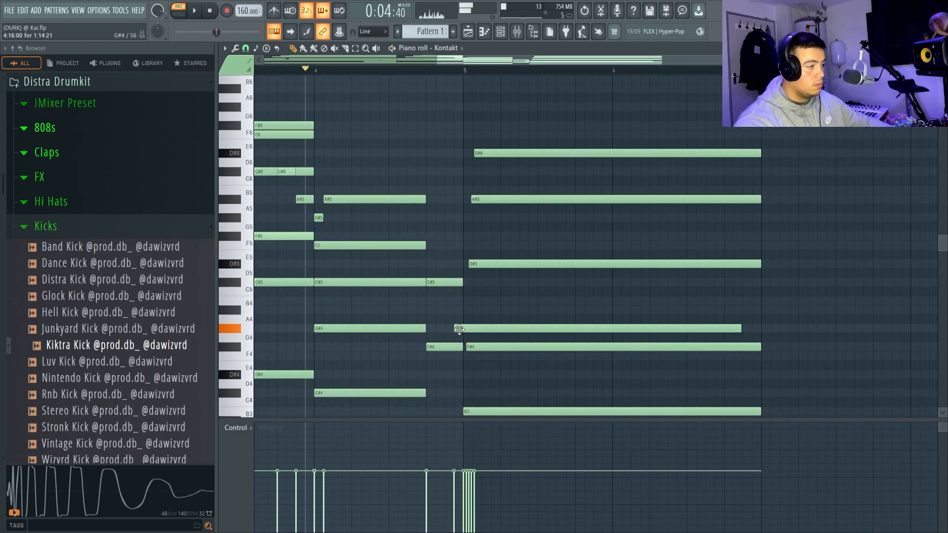
drag(481, 327, 482, 280)
key(space)
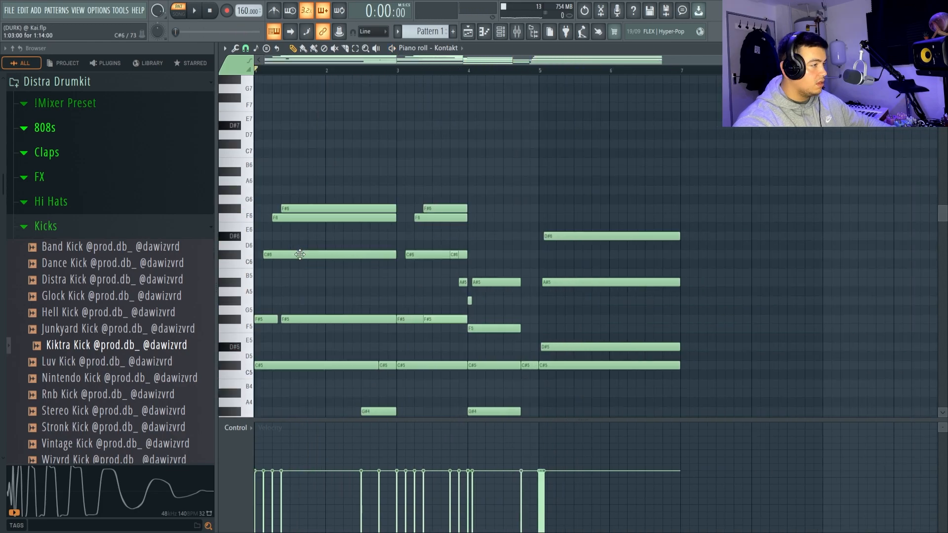
Step: Copy the first staggered C#6, F6 and F#6 notes half a bar forward and raise the copies one octave
scroll(300, 254, up, 4)
drag(303, 178, 347, 257)
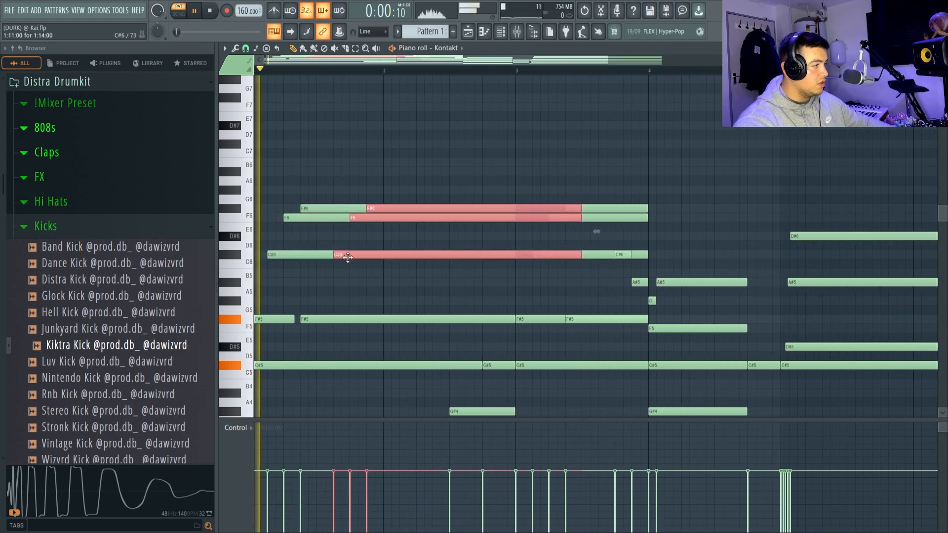
key(ctrl+Up)
scroll(408, 220, up, 3)
key(space)
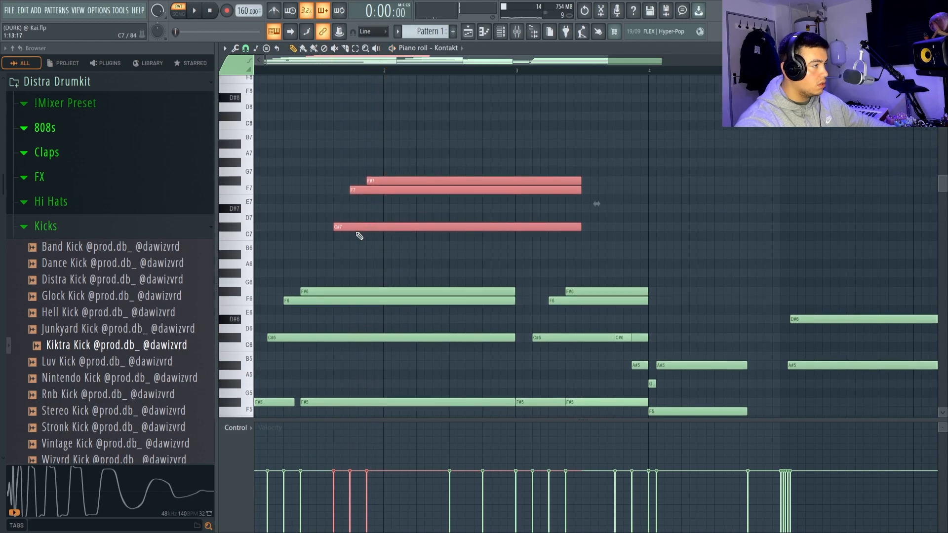
Step: Copy the C#7, F7 and F#7 notes another half bar forward, raise the copies one octave and play the run
drag(349, 229, 414, 228)
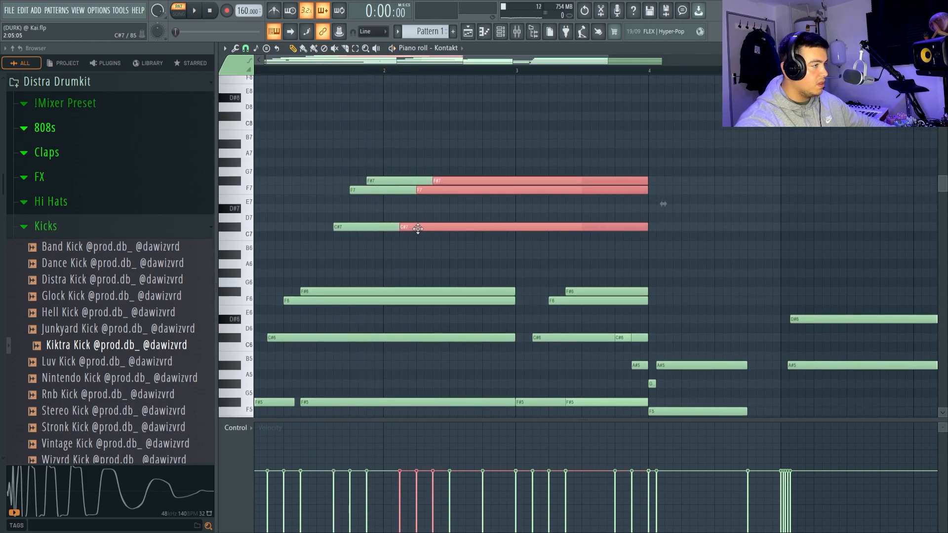
key(ctrl+Up)
scroll(419, 231, up, 1)
key(space)
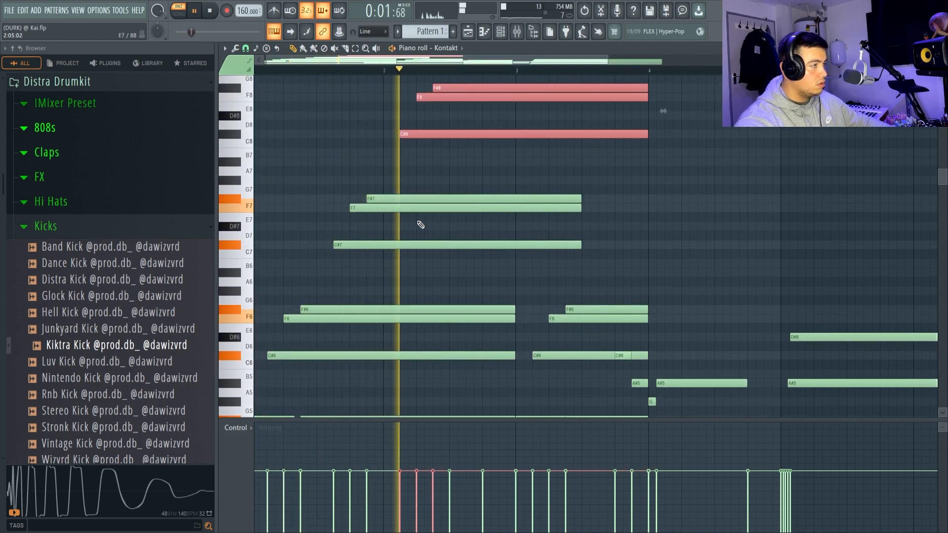
Step: Copy all the bar 4 chord and melody notes to bar 8 and play from bar 4
scroll(428, 220, up, 1)
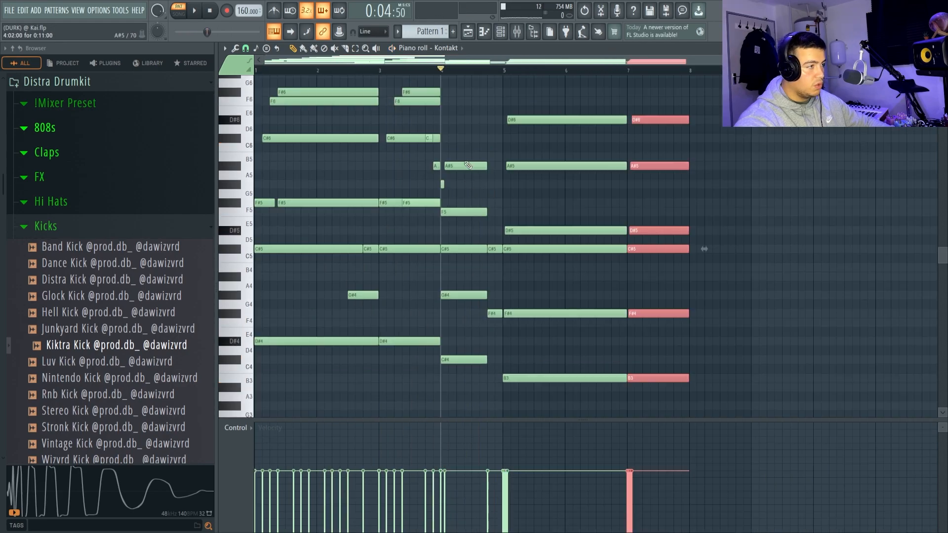
drag(444, 157, 696, 360)
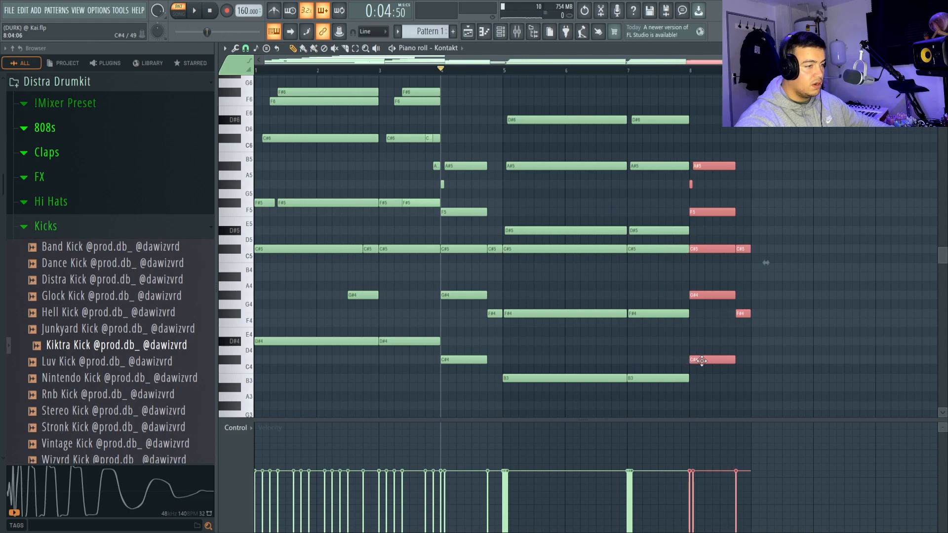
key(space)
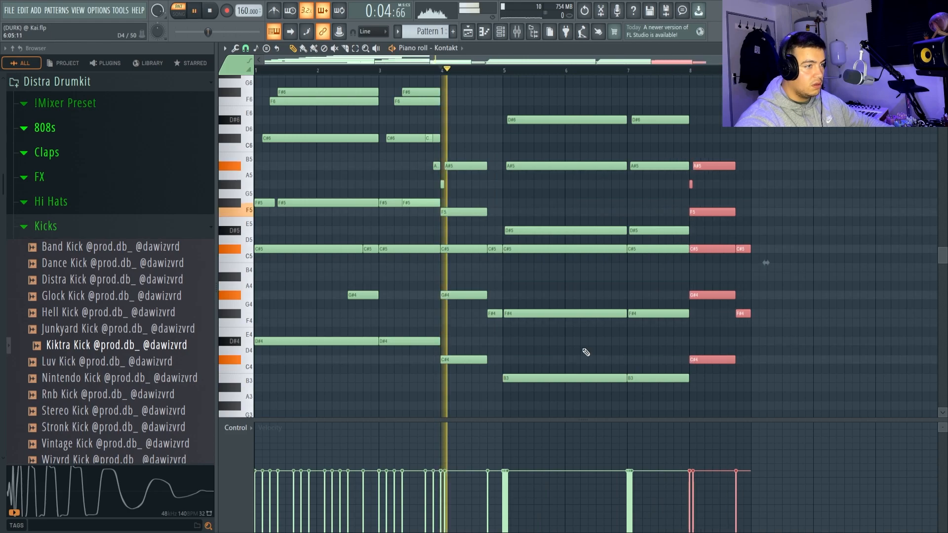
Step: Change the bar 5 chord's D#5 note to F#5 and select the bar 5 and bar 7 chord notes
click(541, 356)
scroll(541, 356, up, 1)
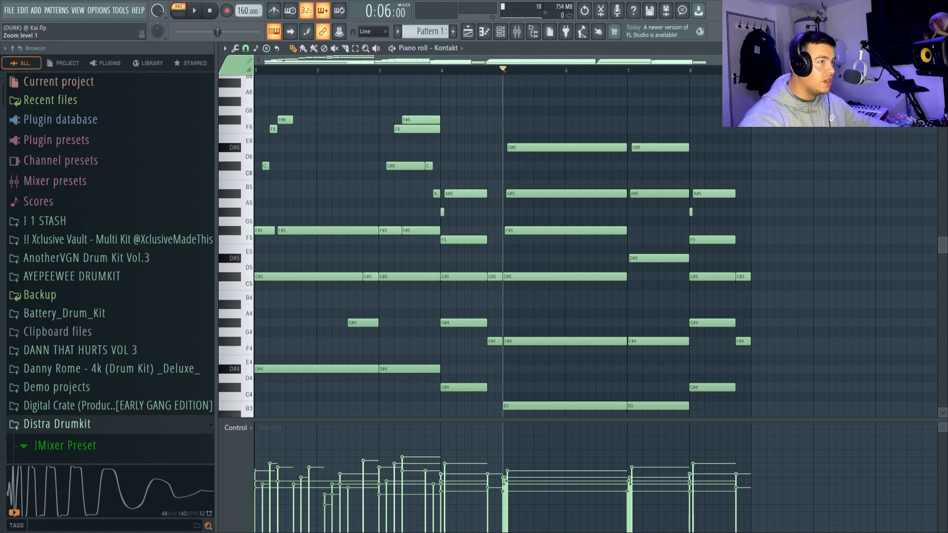
drag(570, 190, 548, 324)
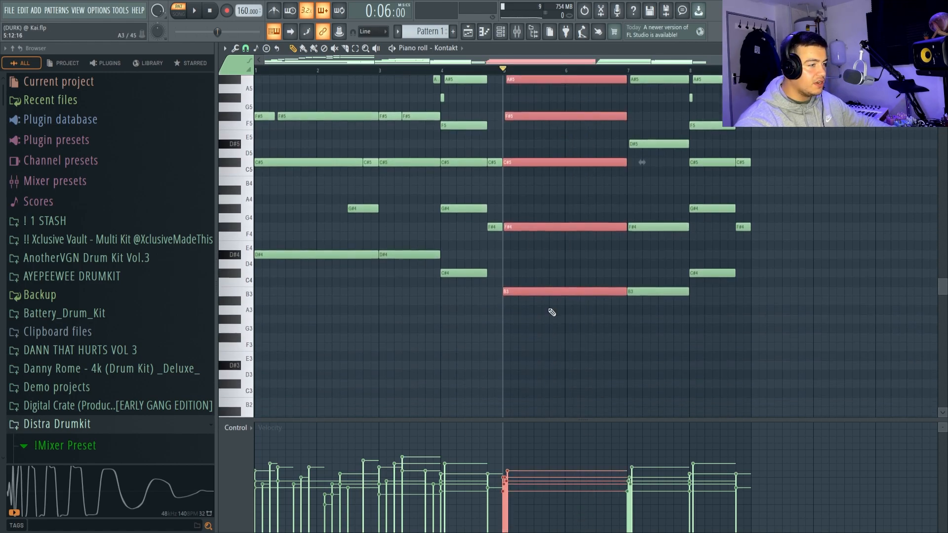
scroll(546, 103, up, 2)
drag(662, 131, 644, 462)
Step: Build a short C#7, F6 and F#6 run at bar 6, duplicate it once and make both runs legato
scroll(649, 283, up, 4)
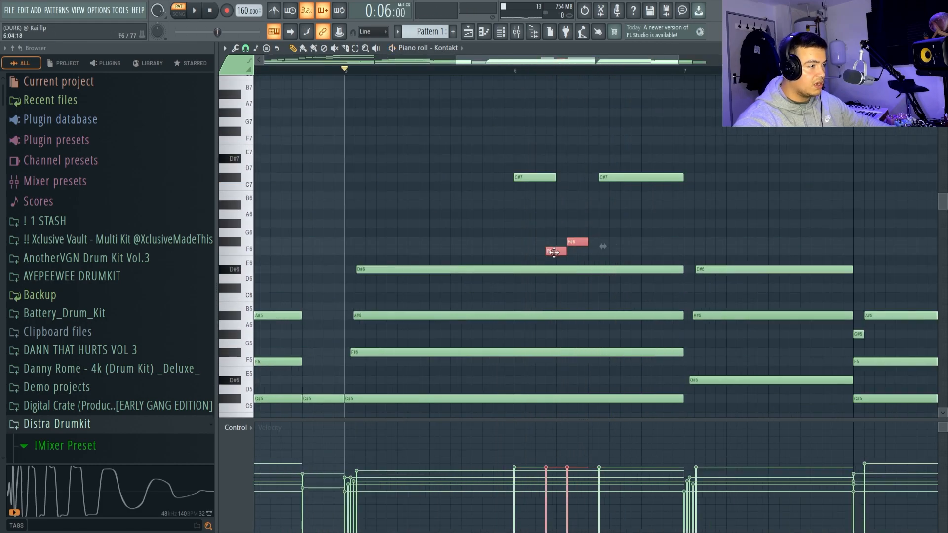
key(space)
ctrl+click(612, 227)
right_click(621, 179)
drag(532, 165, 576, 254)
key(ctrl+b)
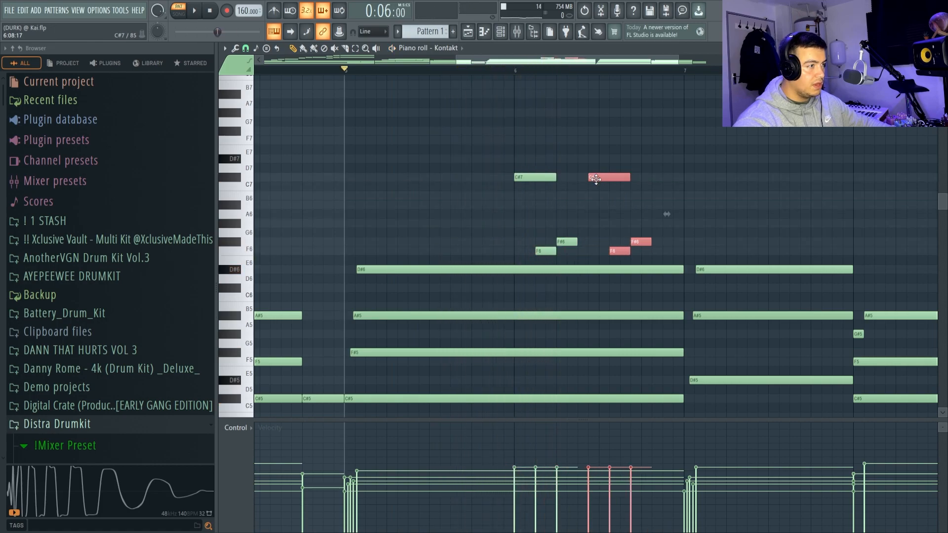
drag(525, 164, 635, 253)
key(ctrl+l)
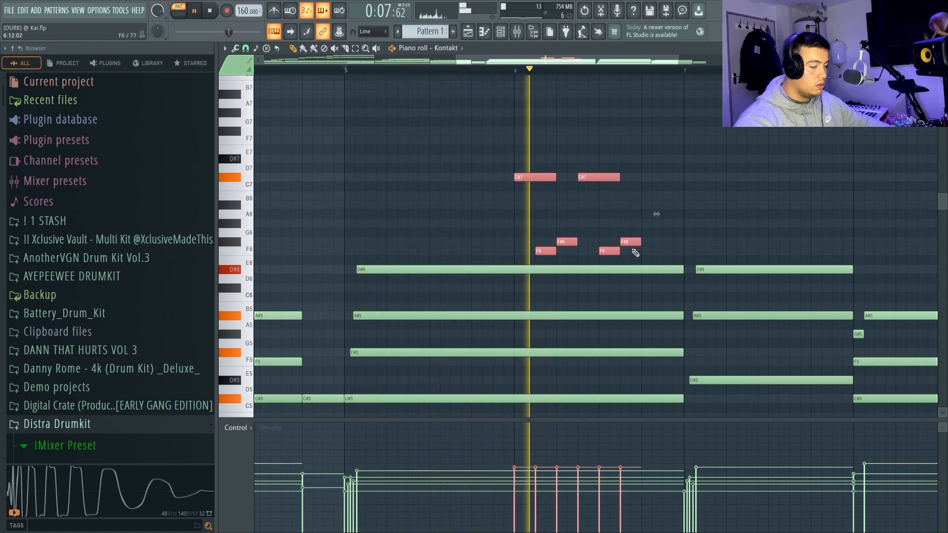
Step: Add C#6 and F#6 notes after the second run, extending to the end of bar 6, and play from bar 5
ctrl+click(669, 191)
key(space)
drag(644, 225, 644, 217)
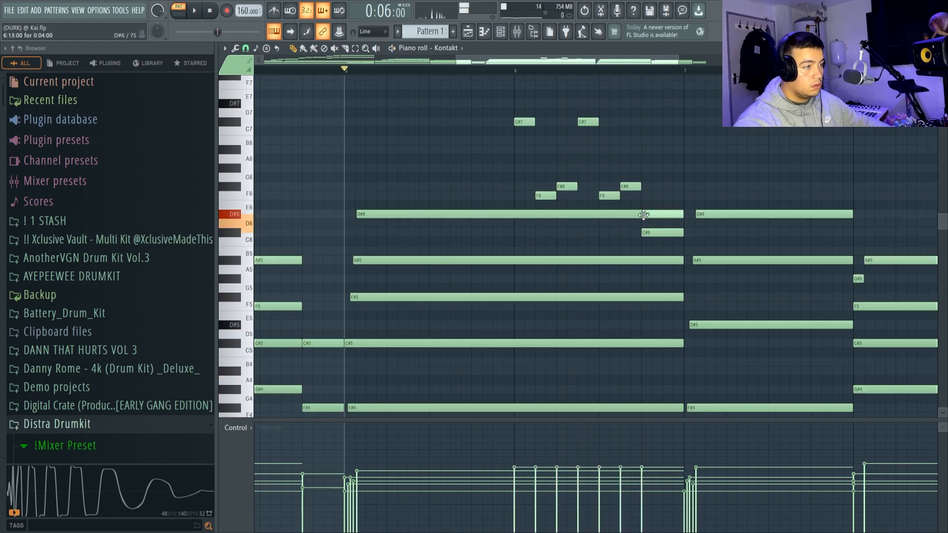
key(space)
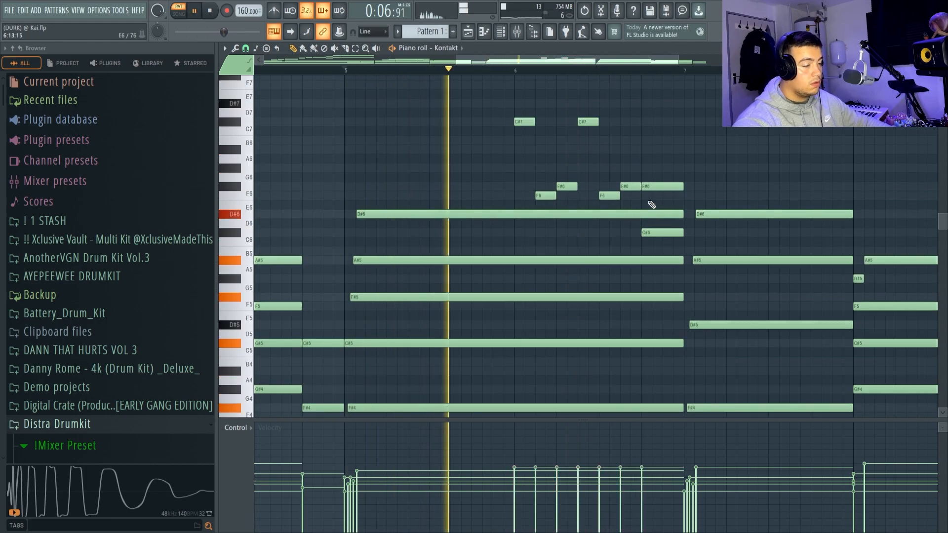
Step: Copy all the bar 6 melody notes one octave lower and play the doubled run
drag(498, 98, 653, 192)
key(space)
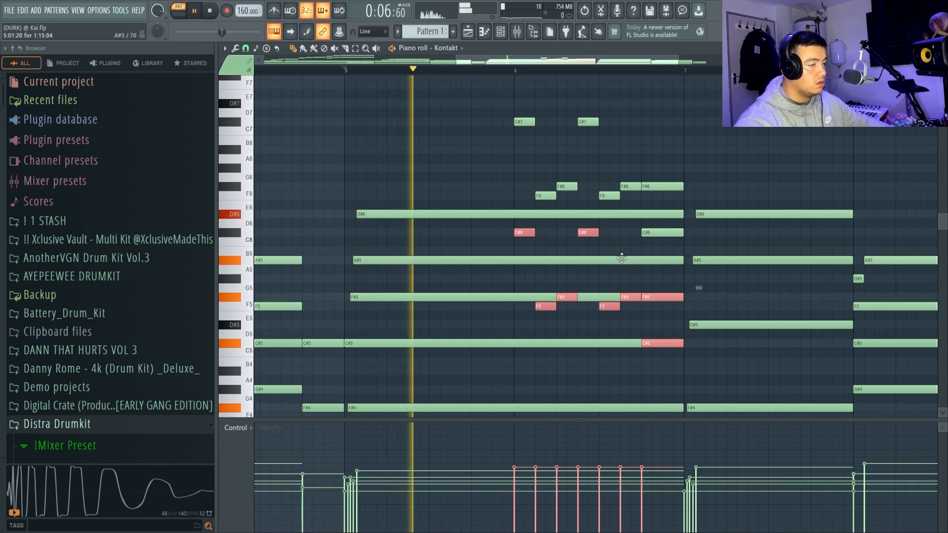
scroll(626, 261, down, 1)
scroll(669, 291, up, 2)
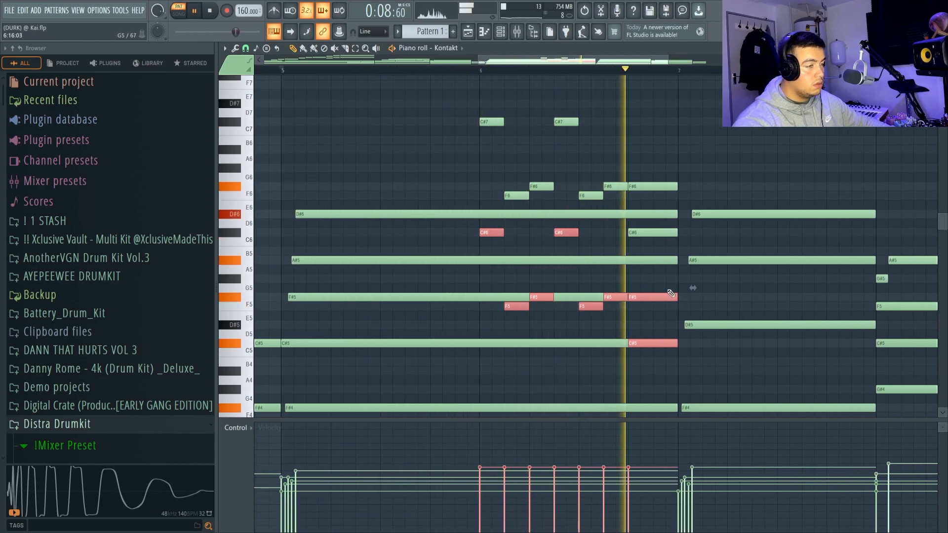
Step: Raise the bar 7 chord's top note to F#6 and play the transition from bar 5
key(space)
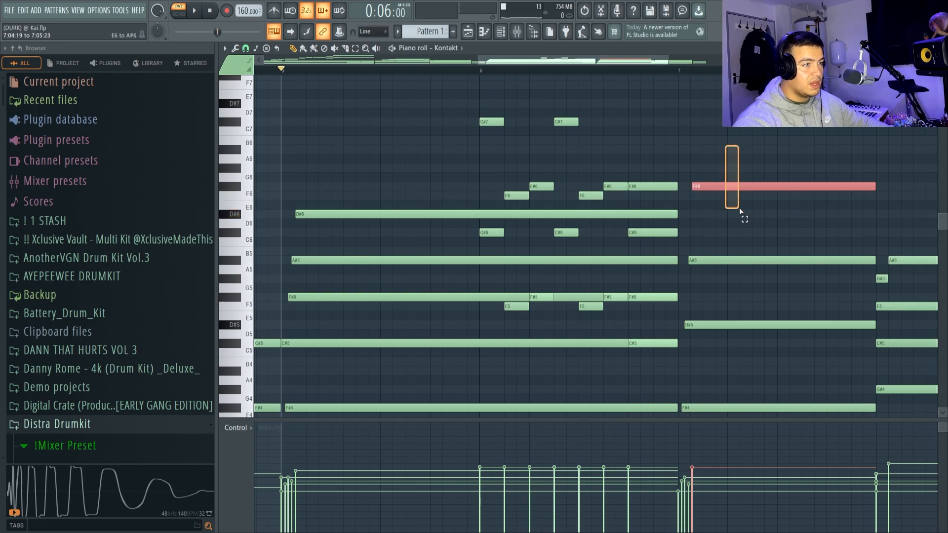
key(space)
scroll(731, 230, down, 2)
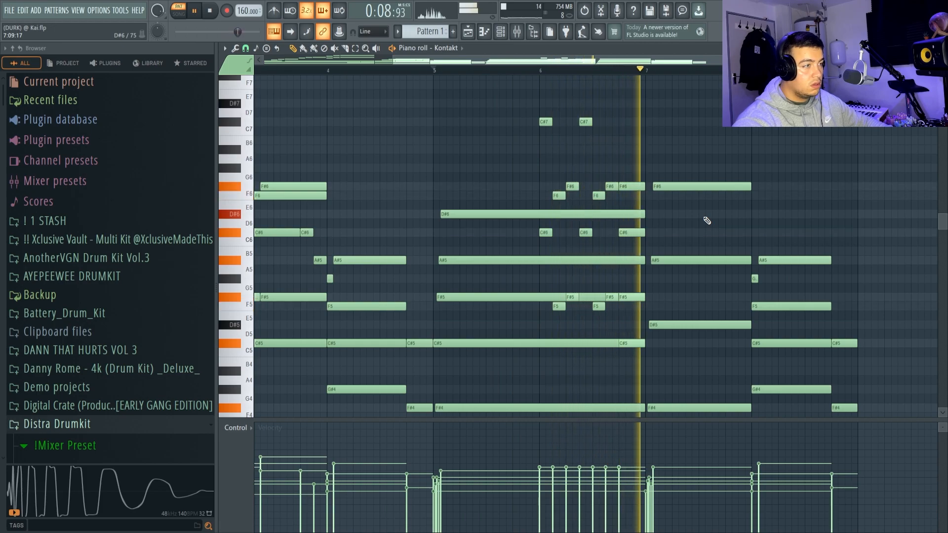
key(space)
Step: Play from bar 6 and add a short G#6 note at the very end of that bar
click(538, 72)
key(space)
scroll(661, 195, up, 2)
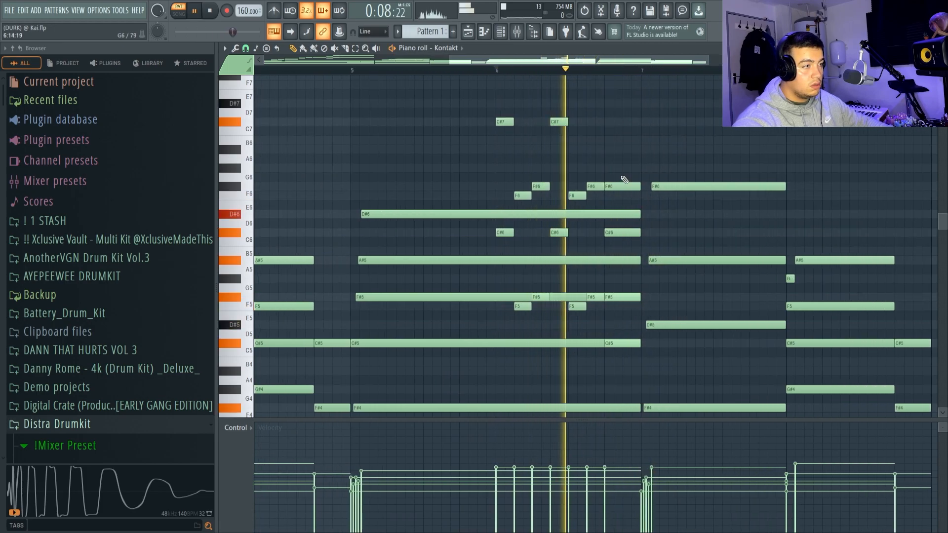
click(626, 168)
key(space)
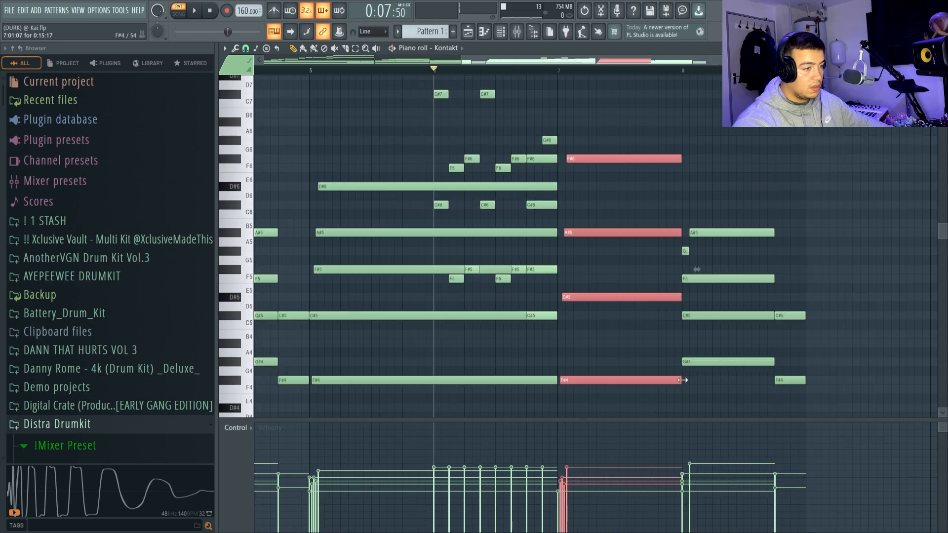
Step: Shorten the bar 7 chord to three quarters of the bar, fill the remainder with F#4 and C#5, and play from bar 6
scroll(728, 377, down, 3)
drag(789, 220, 808, 273)
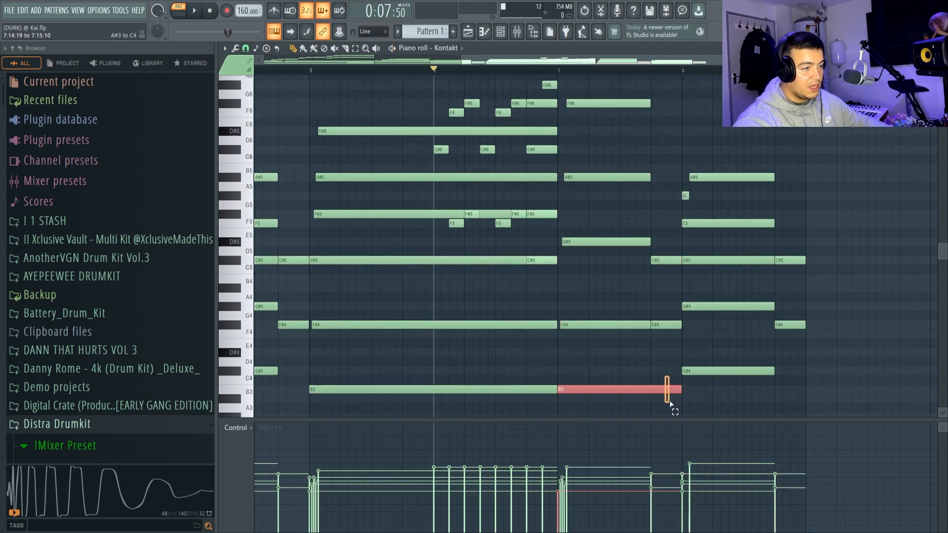
key(space)
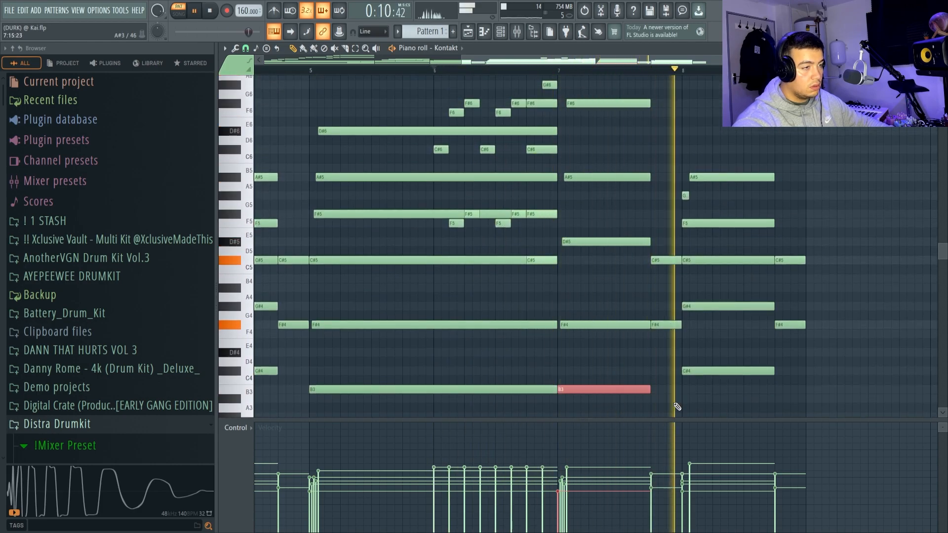
Step: Add staggered F5 and A#5 notes to the final chord of bar 8, trim A#5 to the bar's end and play
drag(794, 205, 794, 195)
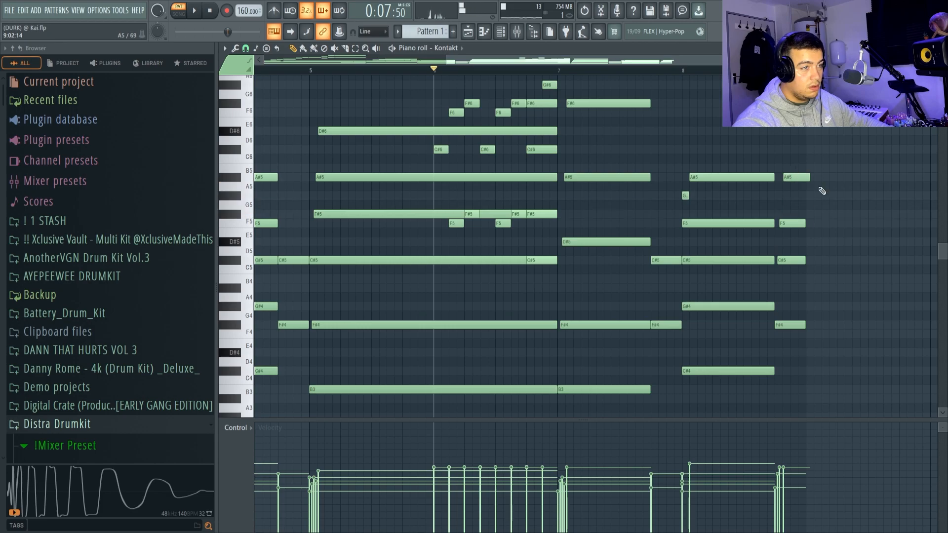
key(space)
ctrl+scroll(813, 194, up, 3)
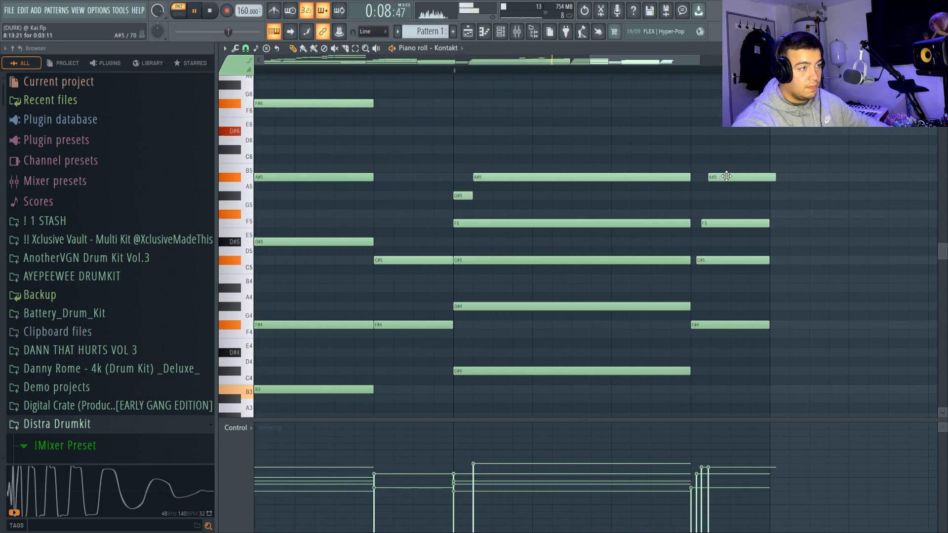
ctrl+scroll(791, 186, up, 2)
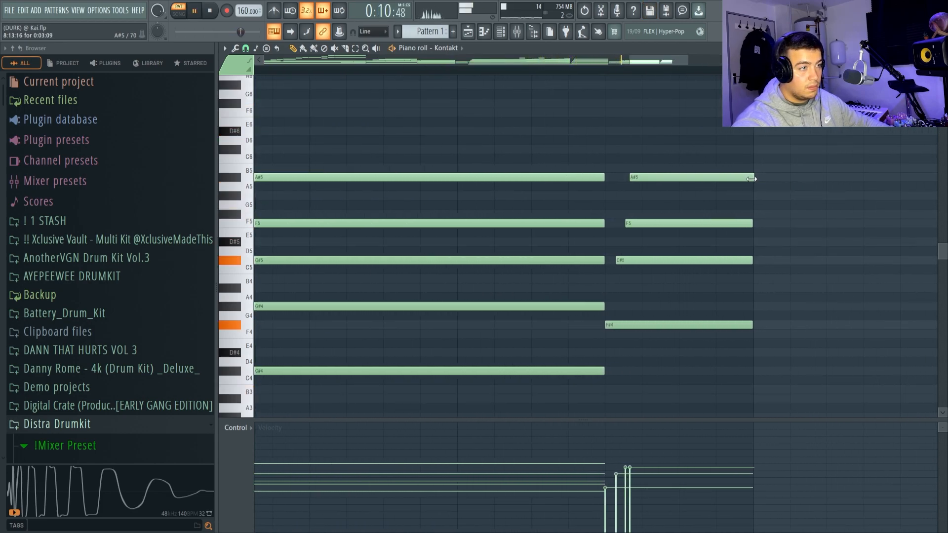
ctrl+scroll(747, 205, down, 2)
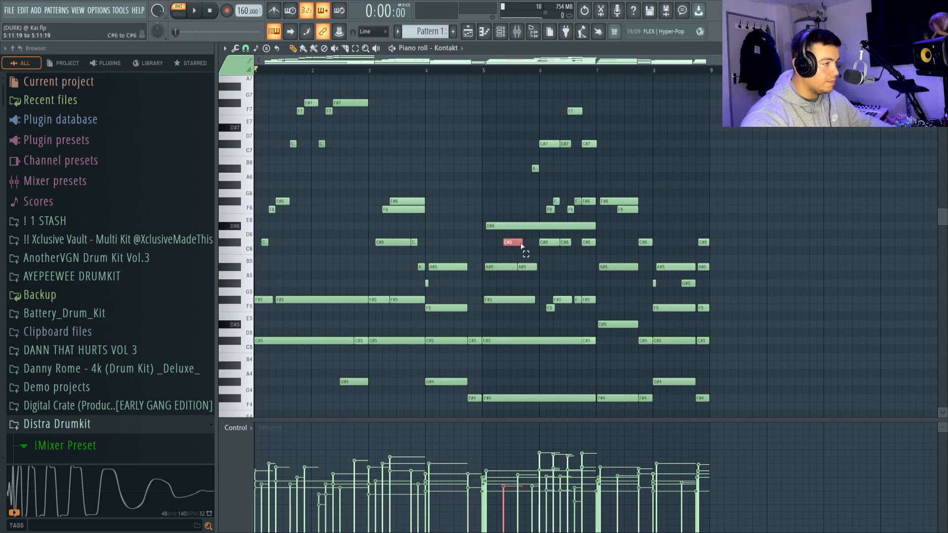
Step: Deselect the short C#6 note in bar 5 and play the pattern from the start
ctrl+click(436, 160)
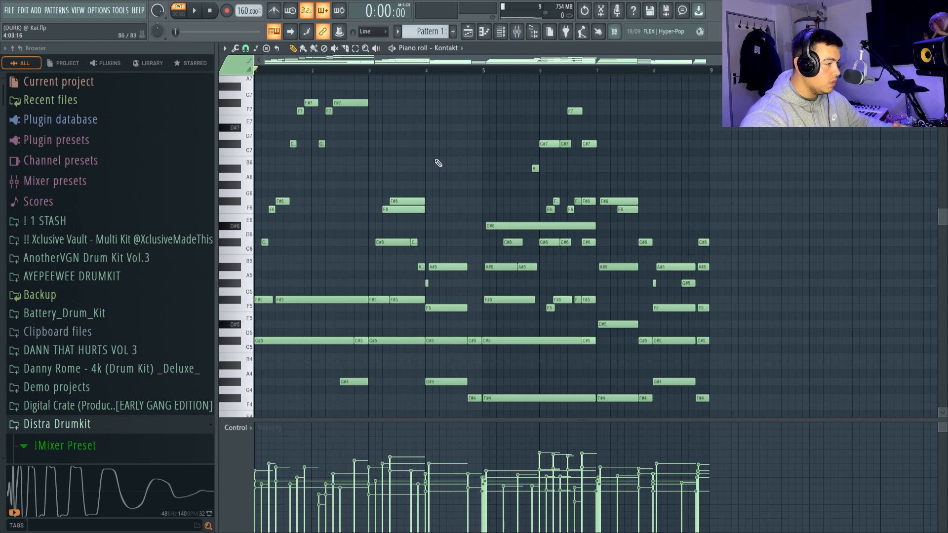
key(space)
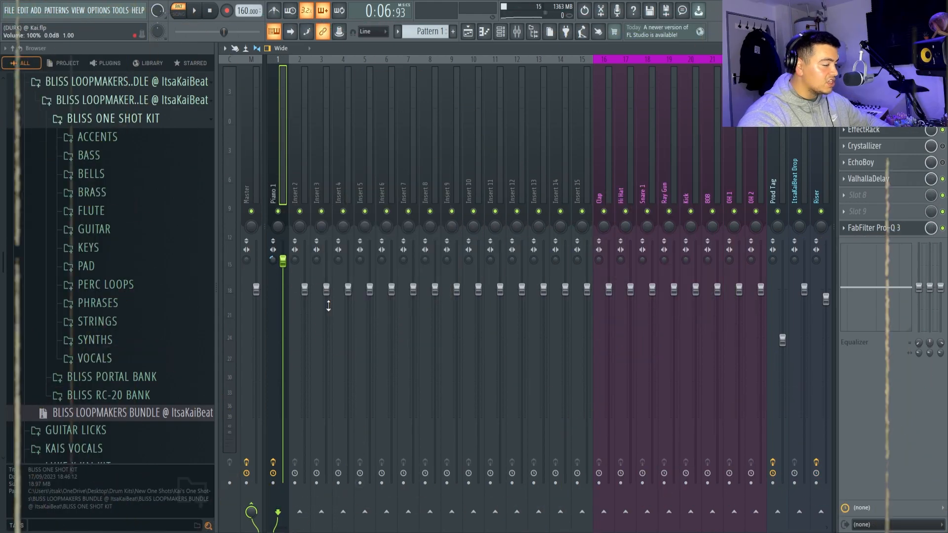
Step: Move the high melody notes in bars 1 to 3 and bar 6 to a second Kontakt channel with its own mixer track
click(869, 97)
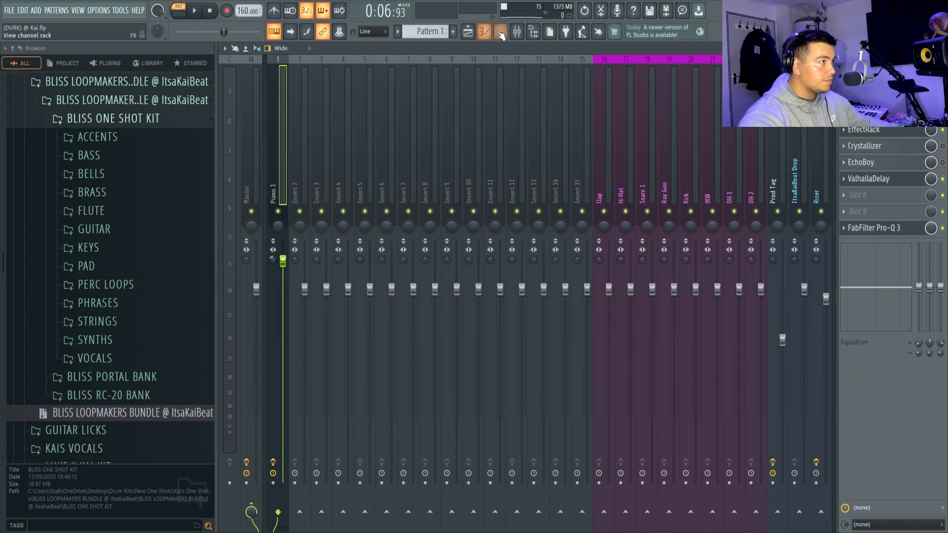
click(501, 33)
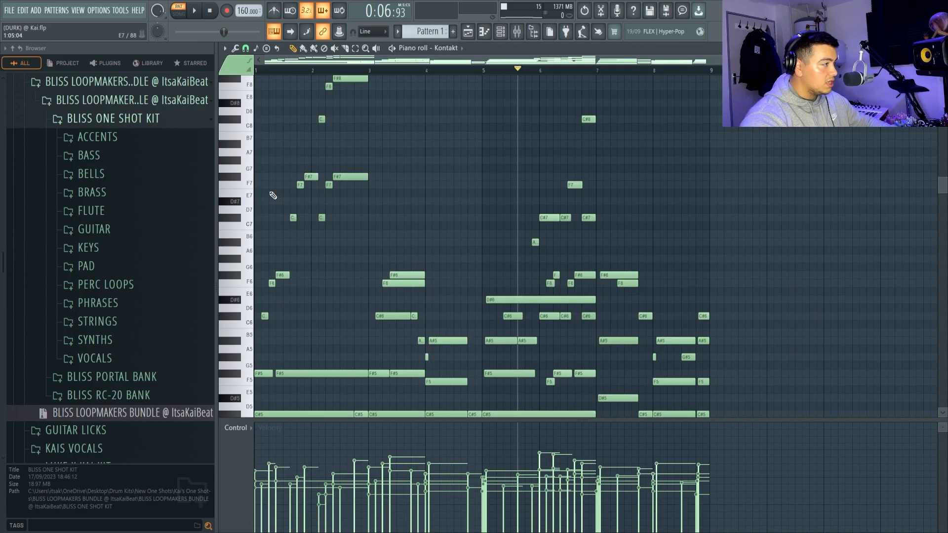
scroll(272, 203, up, 2)
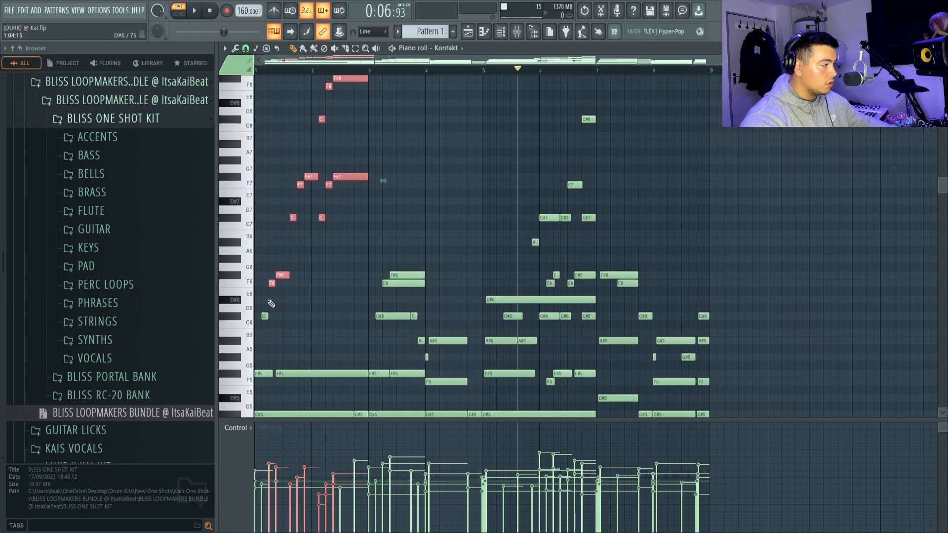
ctrl+shift+click(398, 315)
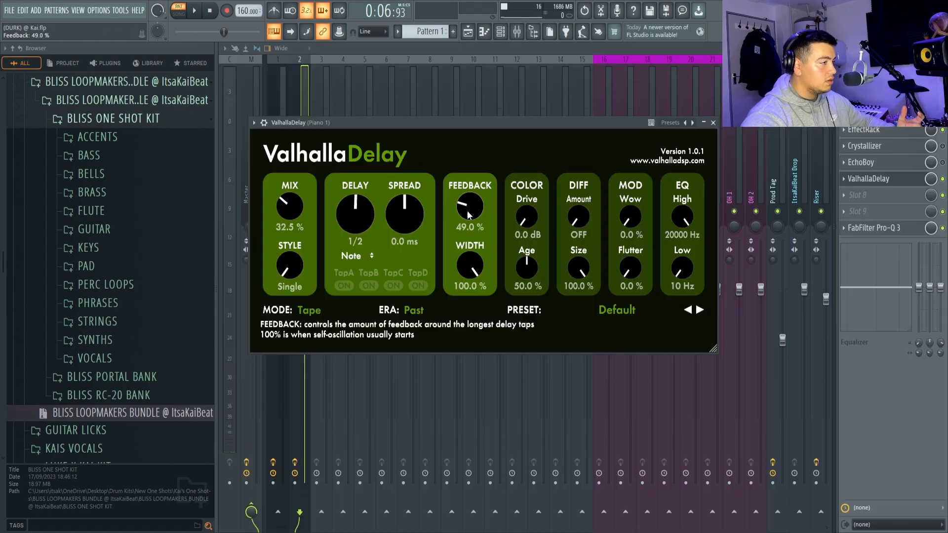
Step: Close ValhallaDelay, show the second Kontakt channel's piano roll and play the split piano parts
click(714, 122)
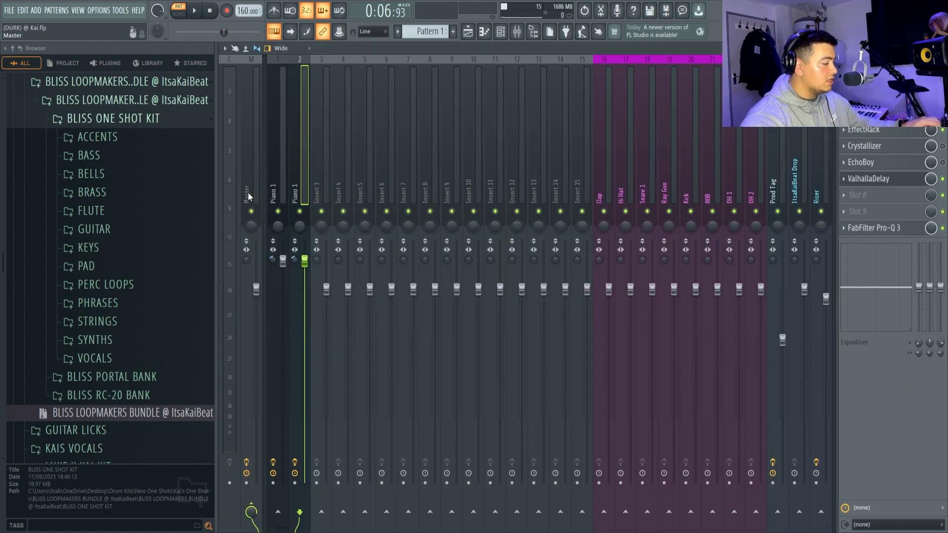
click(484, 32)
key(space)
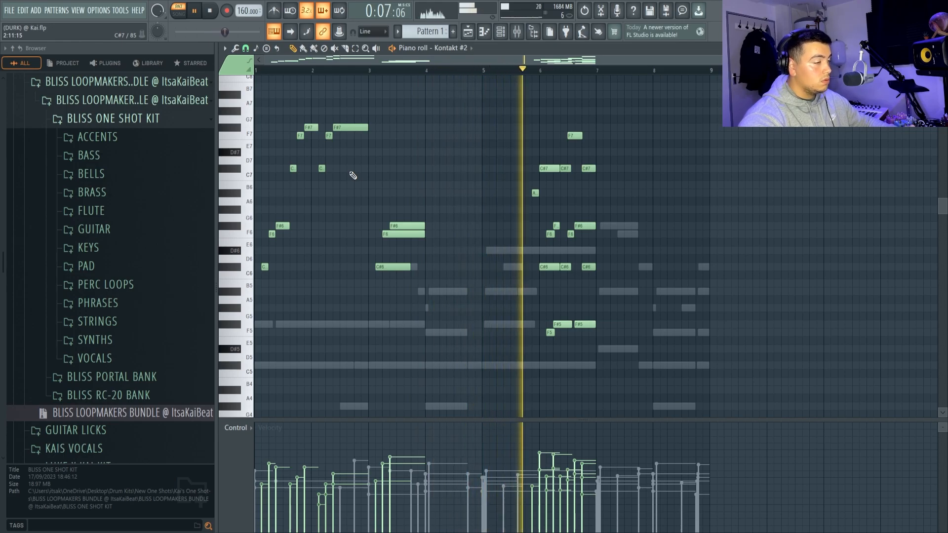
scroll(509, 230, up, 2)
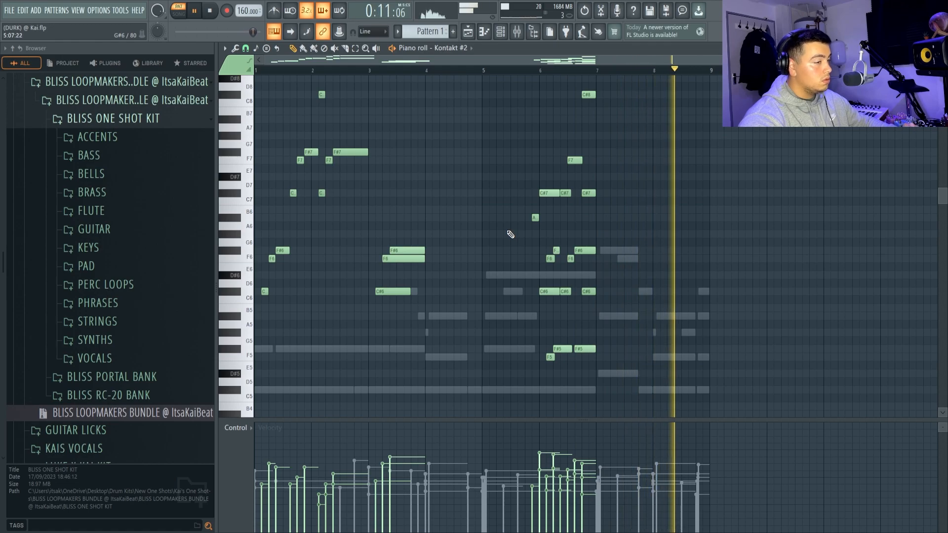
key(space)
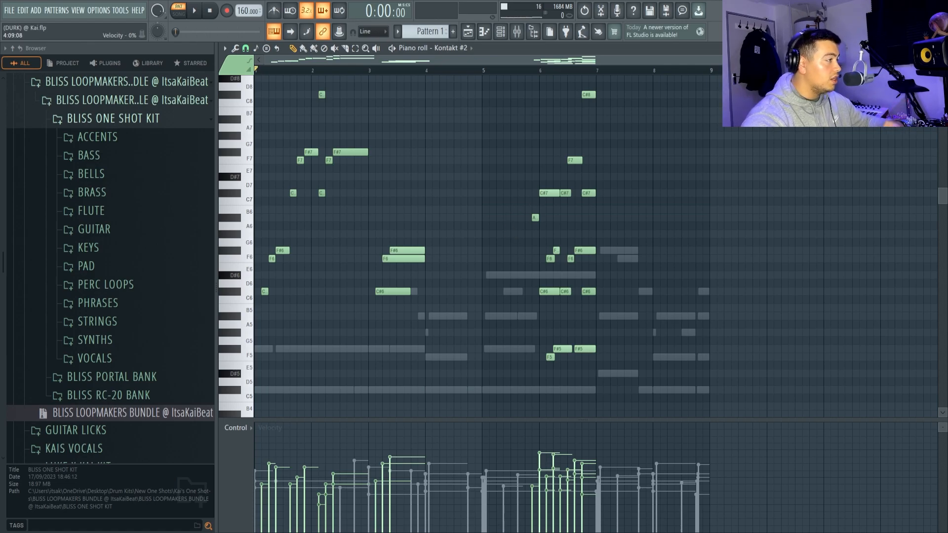
Step: Play the pattern from the start while improvising a melody on the TOP LINE 1 #2 instrument
key(space)
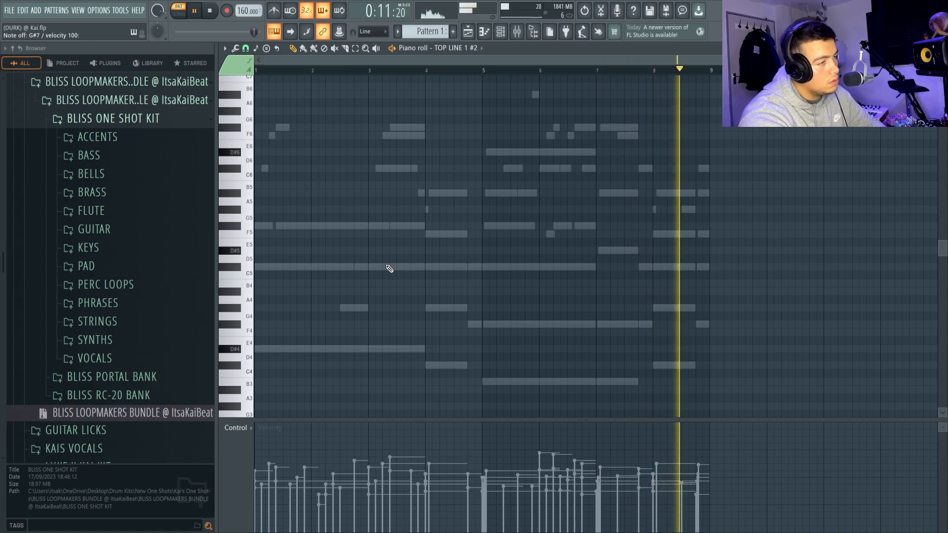
key(space)
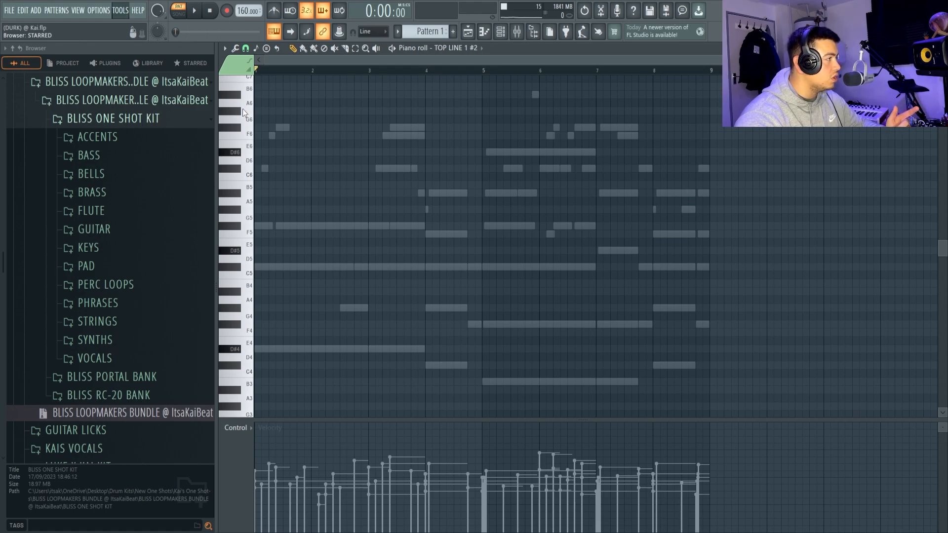
Step: Dump the recently played notes into the TOP LINE 1 #2 piano roll and locate the phrase at bar 42
click(549, 313)
scroll(797, 246, up, 4)
scroll(741, 237, down, 3)
scroll(686, 230, up, 3)
scroll(899, 288, up, 2)
scroll(902, 290, up, 2)
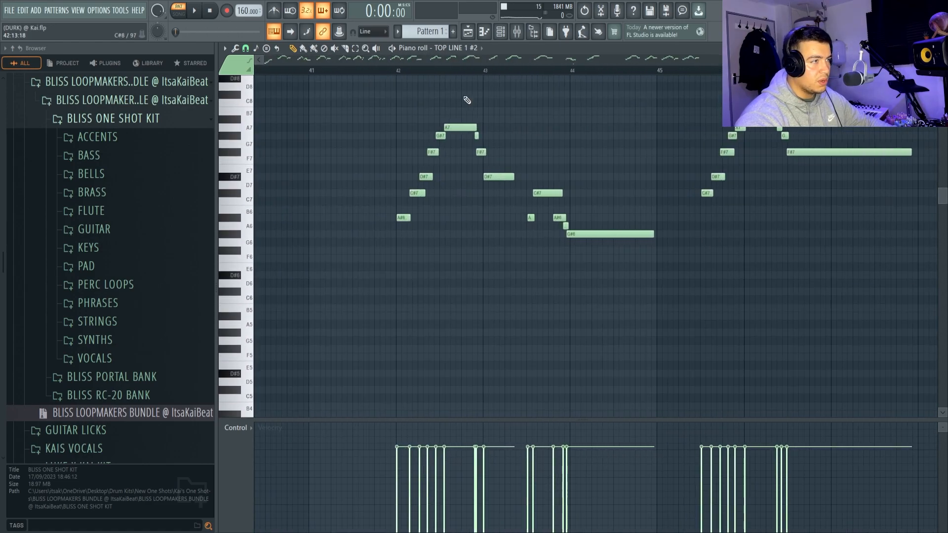
Step: Play the phrase at bar 42 and delete the improvised notes from A5 to A#7 in bars 1 to 40
key(space)
scroll(434, 141, down, 5)
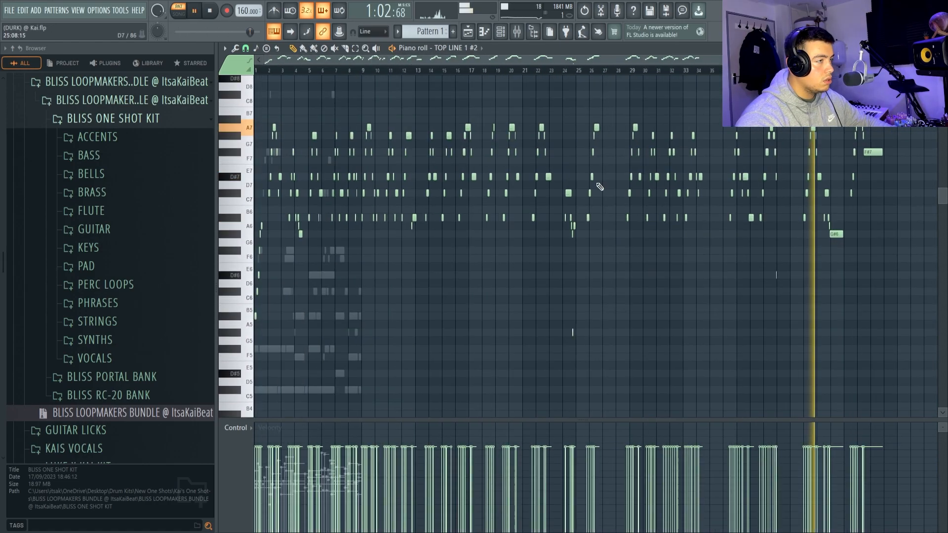
drag(785, 116, 299, 321)
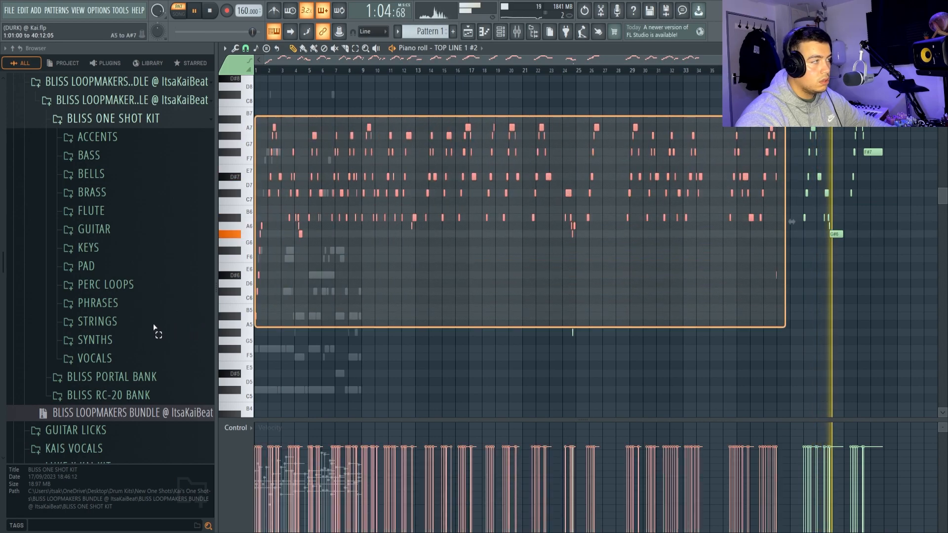
key(Delete)
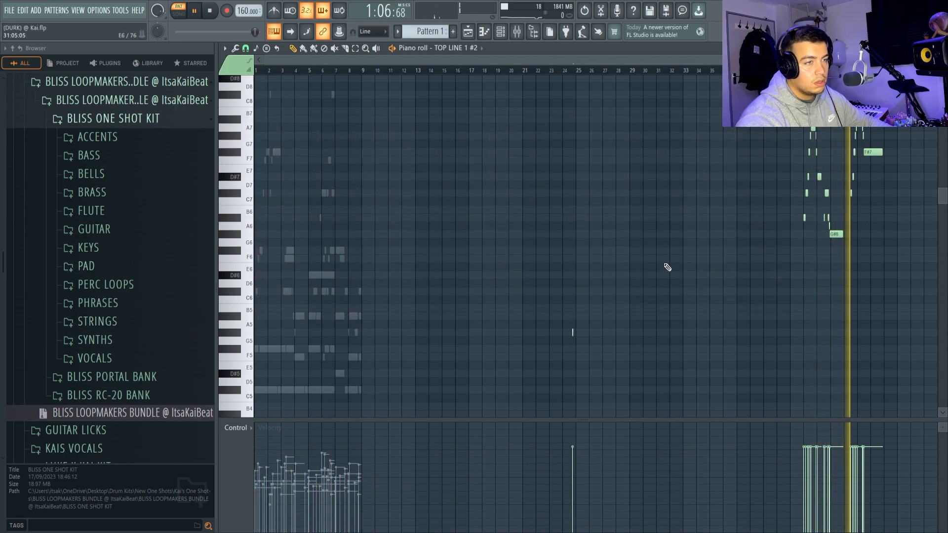
Step: Move the improvised TOP LINE 1 #2 phrase to start at bar 3, layer a copy one octave lower and play the result
drag(716, 104, 914, 271)
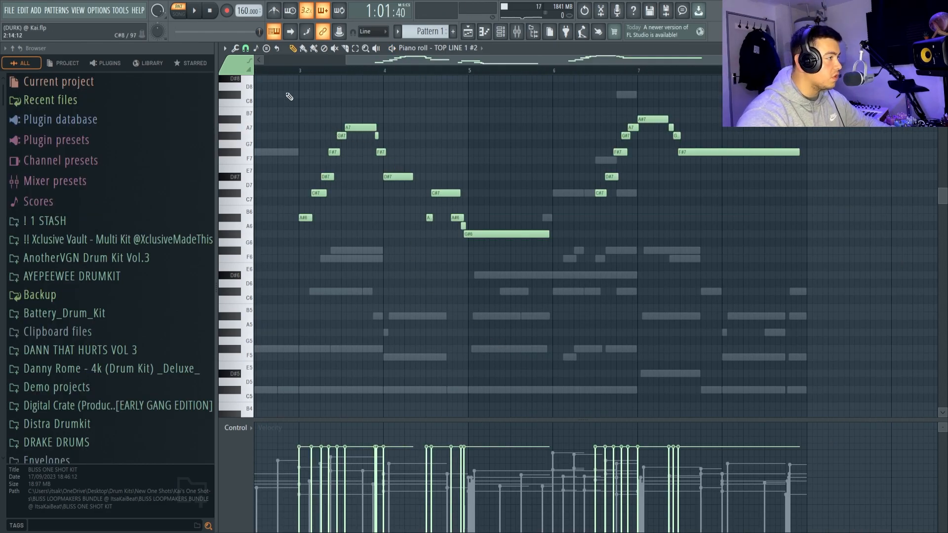
drag(289, 96, 843, 296)
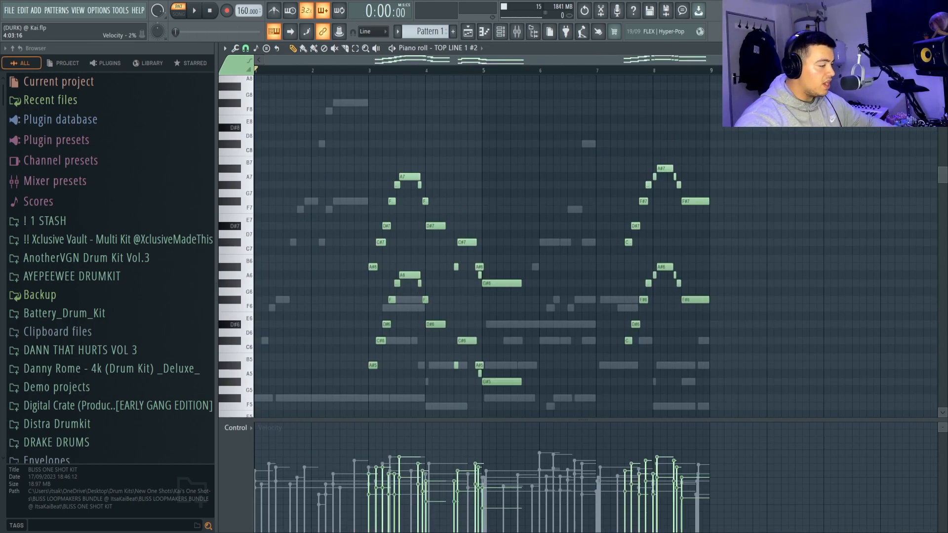
scroll(445, 318, down, 3)
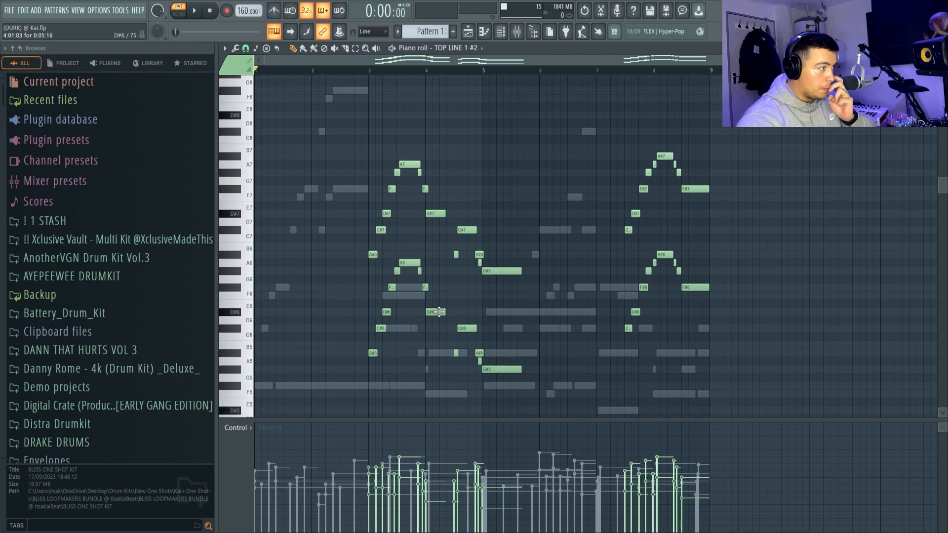
drag(348, 104, 541, 217)
click(498, 246)
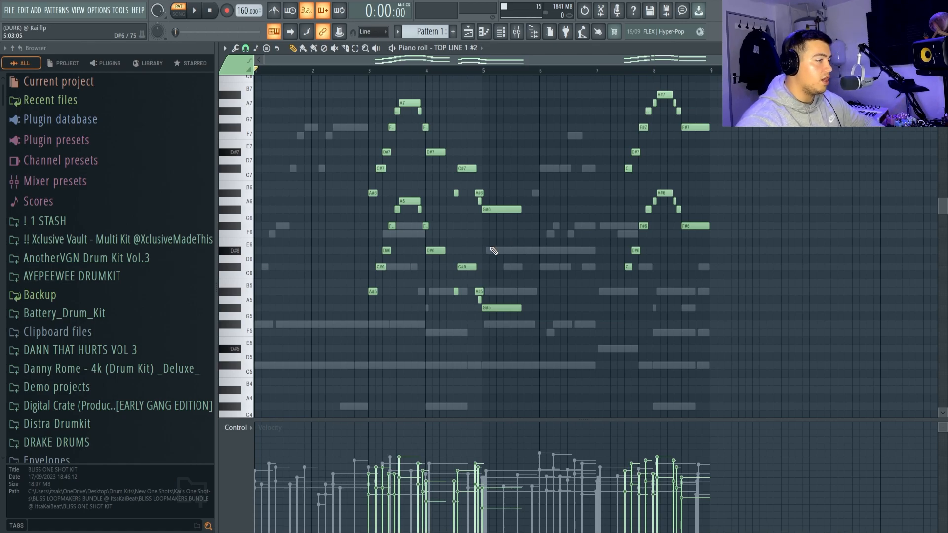
key(space)
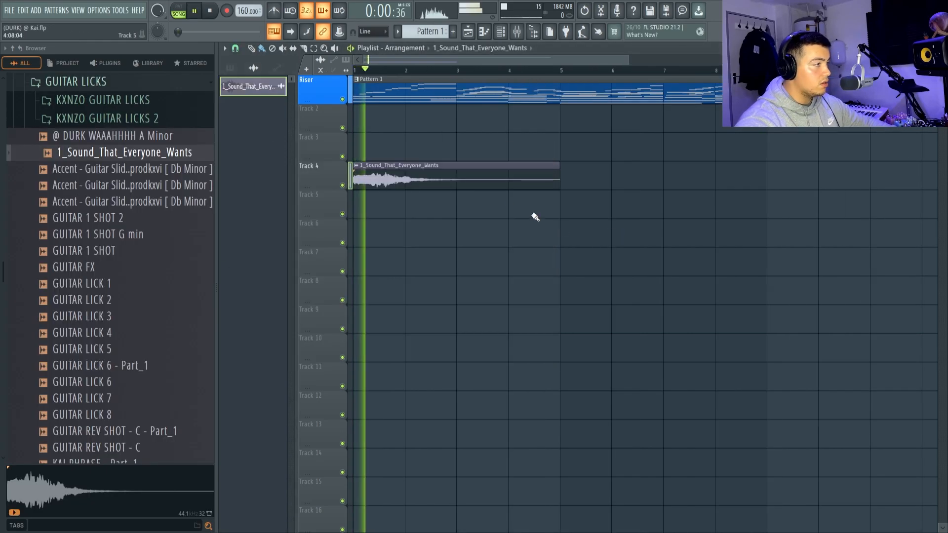
Step: Open the sample settings of the 1_Sound_That_Everyone_Wants clip on Track 4 and stop playback
double_click(440, 176)
key(space)
drag(541, 168, 540, 148)
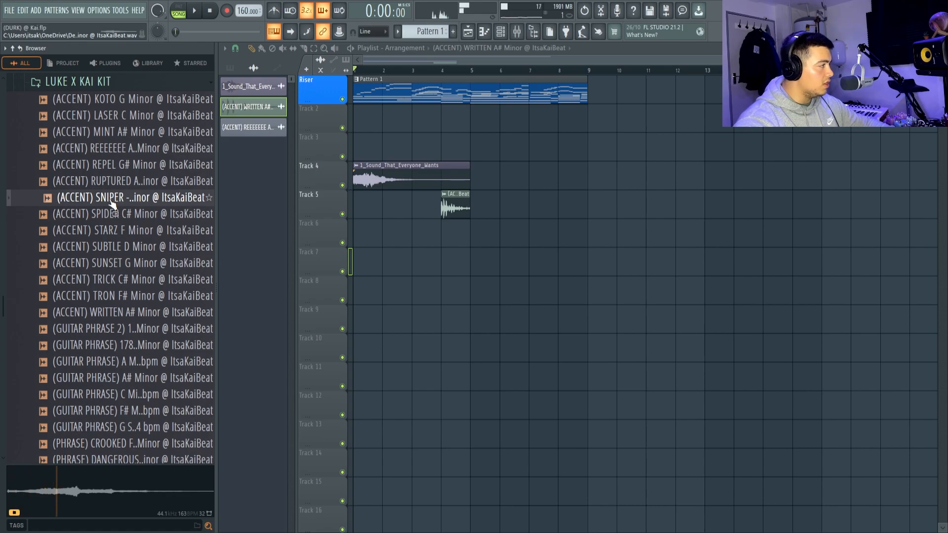
Step: Place the (ACCENT) SNIPER - A Minor sample on Track 6 at bar 8 and give the clip a fade-in
drag(112, 204, 192, 220)
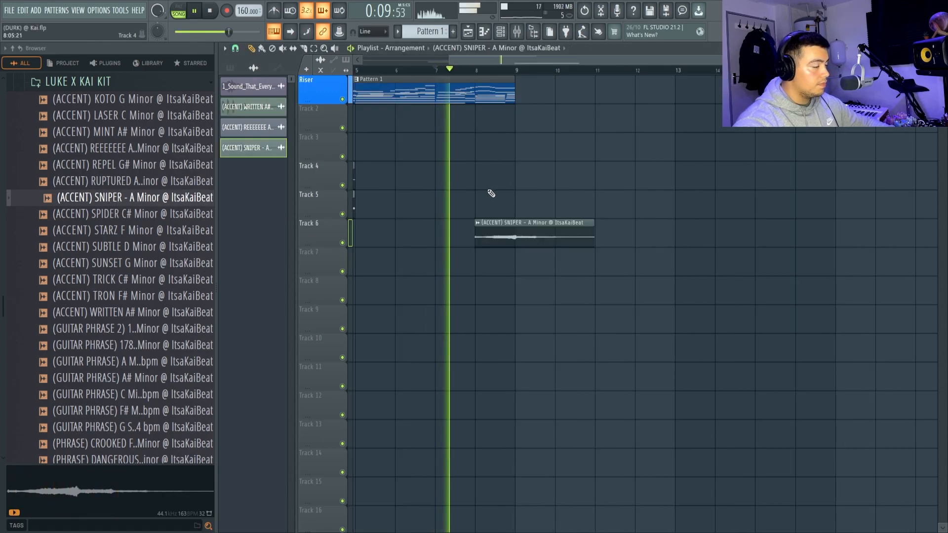
scroll(482, 203, up, 3)
drag(476, 227, 508, 232)
key(space)
scroll(514, 229, down, 4)
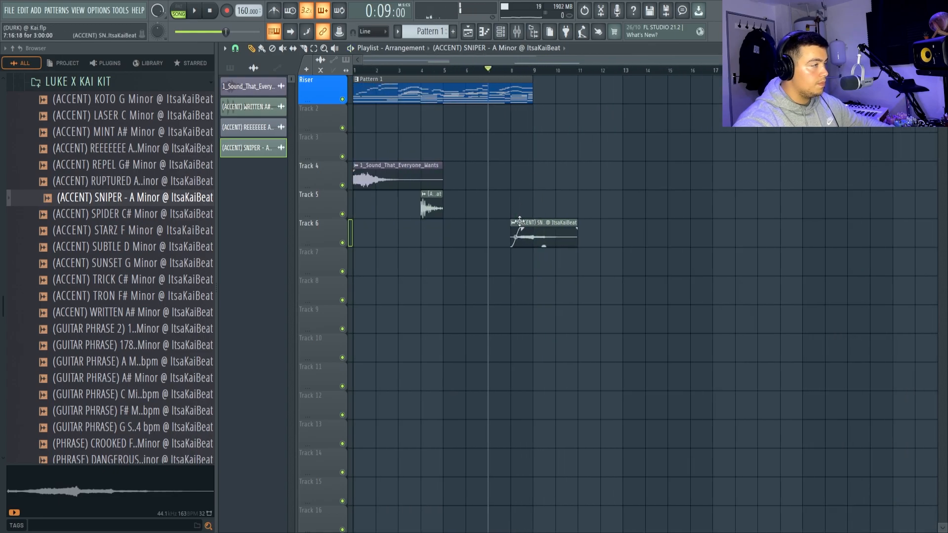
Step: Find the @ DURK WAAAHHHH A Minor sample in the GUITAR LICKS folder and place it on Track 7 at bar 5
scroll(119, 249, up, 12)
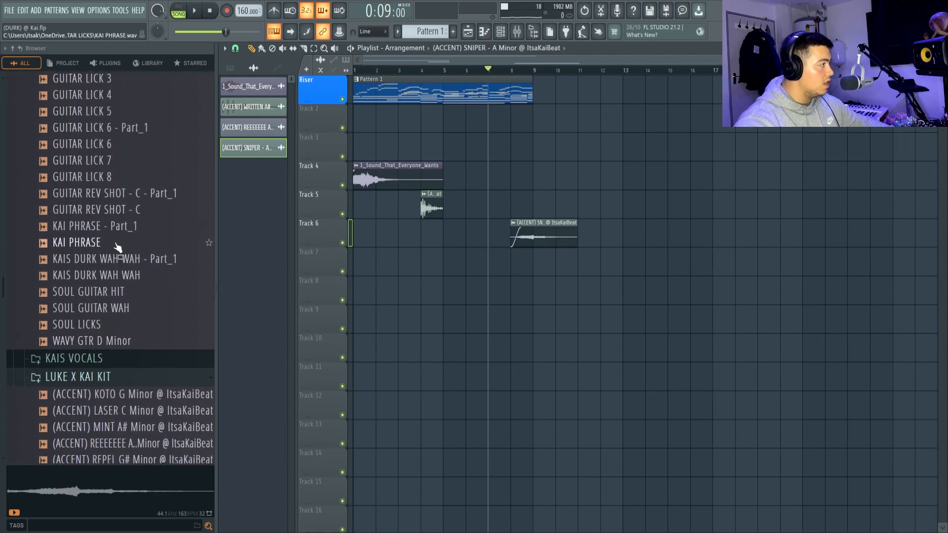
scroll(92, 200, up, 2)
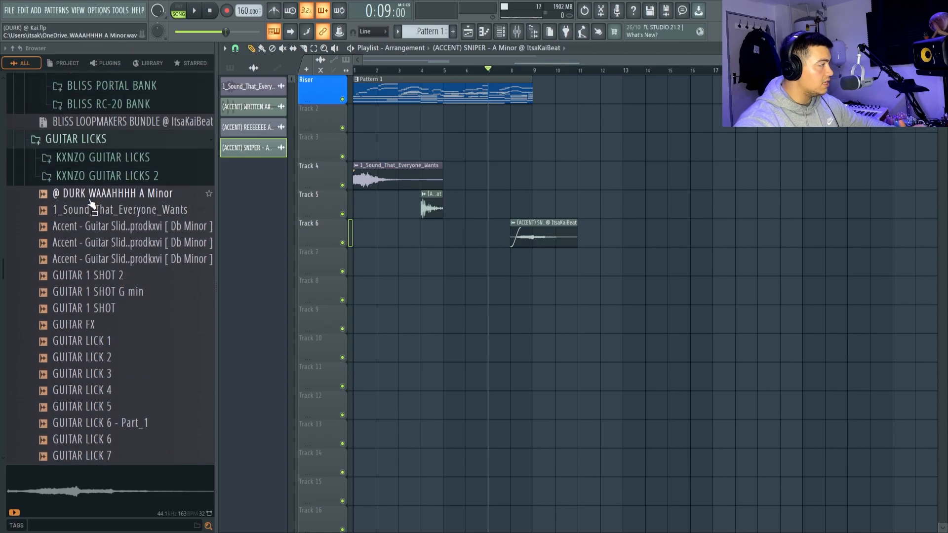
click(90, 198)
drag(91, 202, 445, 262)
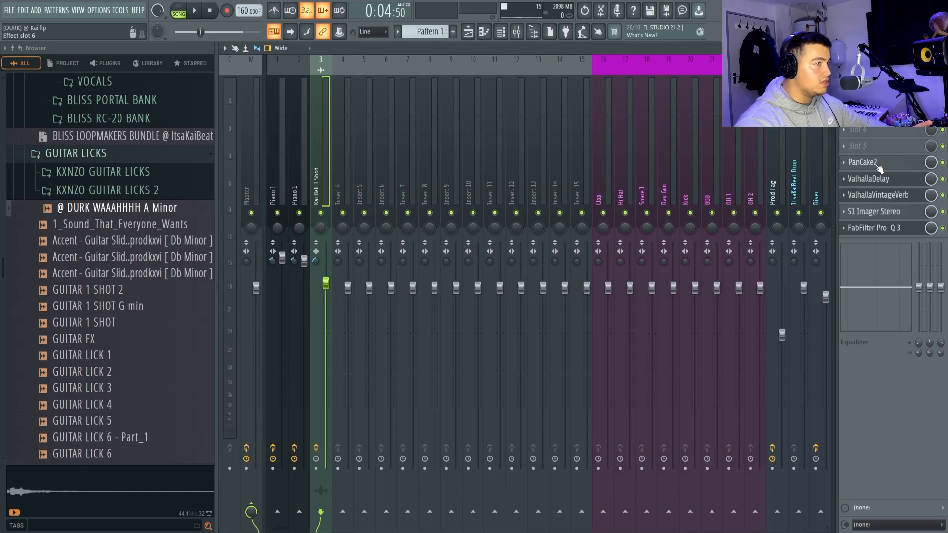
Step: Review the PanCake2, ValhallaDelay, ValhallaVintageVerb, S1 Imager Stereo and FabFilter Pro-Q 3 effects on the Kai Bell 1 Shot mixer track
click(863, 162)
click(870, 178)
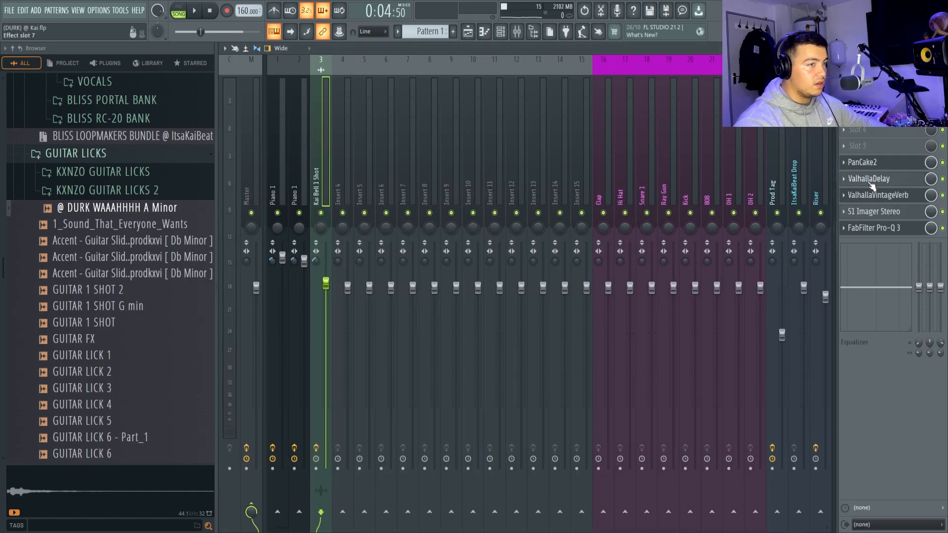
click(870, 194)
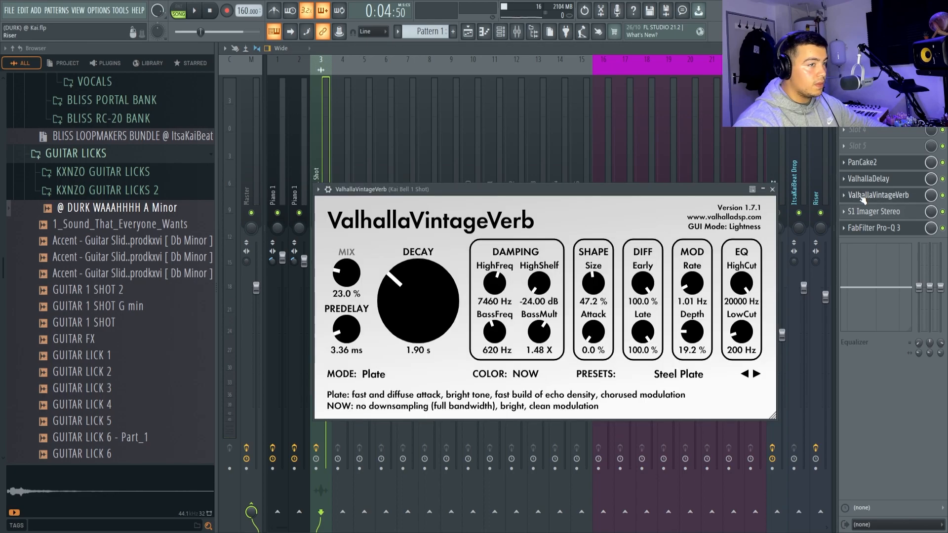
click(879, 212)
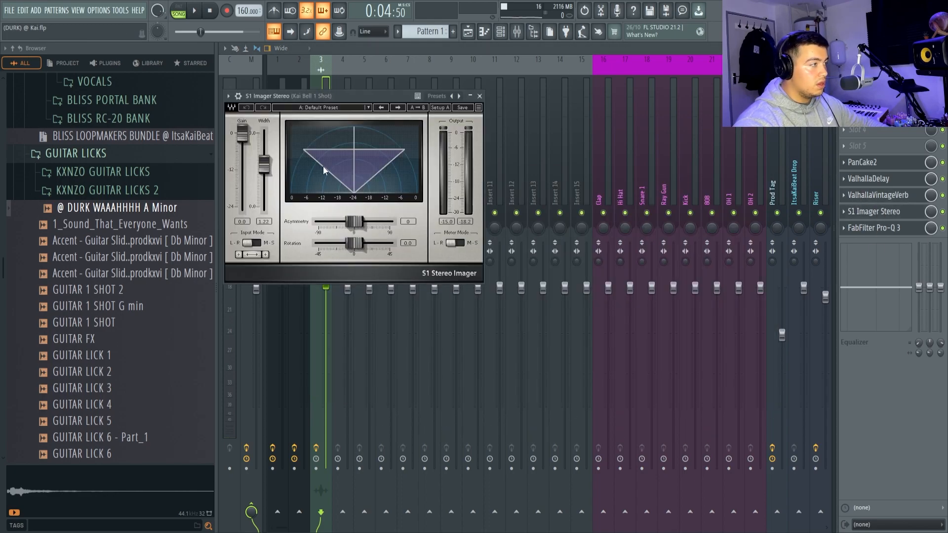
click(875, 230)
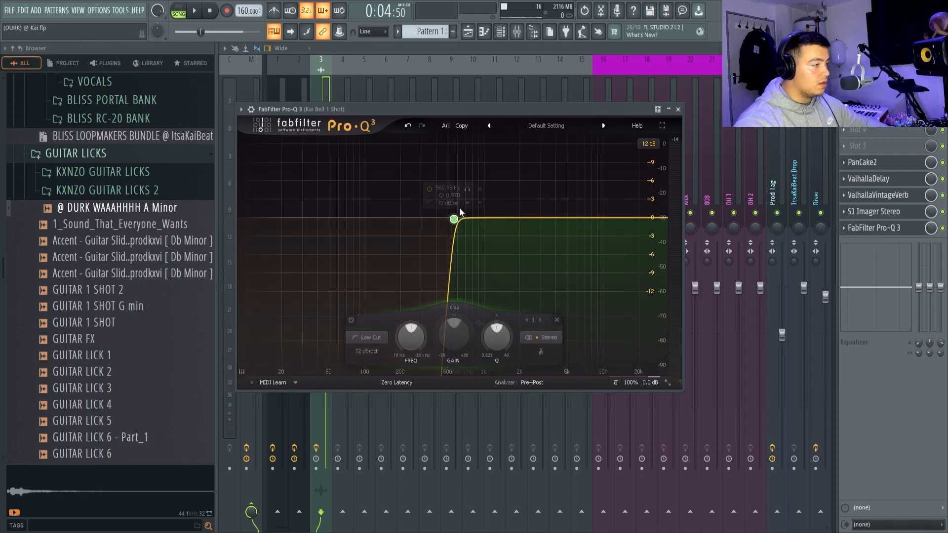
Step: Draw an ascending run of short G#4, A#4, C#5 and D#5 notes leading up to bar 3 in the Kontakt guitar's piano roll
click(468, 31)
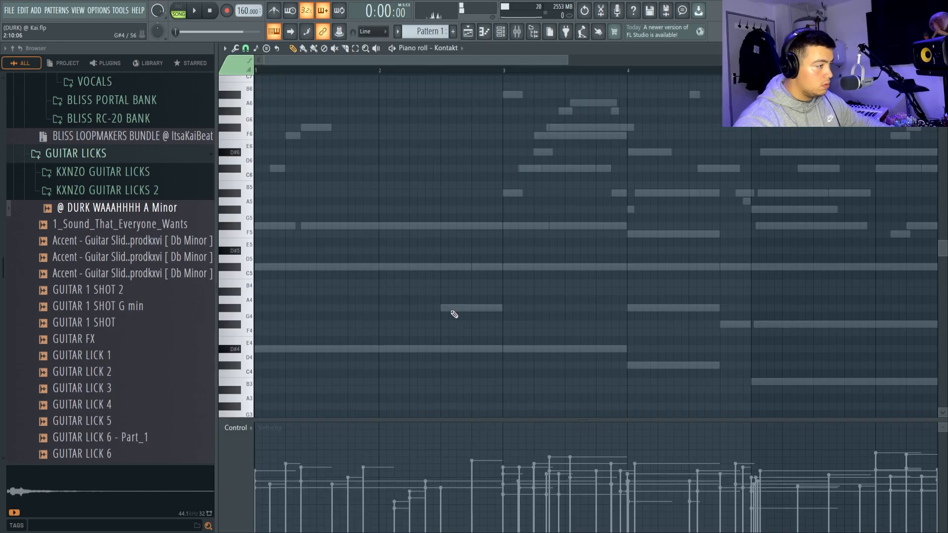
click(452, 307)
click(467, 292)
click(482, 266)
click(491, 258)
right_click(492, 259)
click(490, 252)
right_click(490, 251)
click(490, 252)
Step: End the run with a one-bar F#5 note at bar 3 and make all its notes legato
click(504, 236)
key(space)
right_click(510, 234)
drag(506, 206, 441, 333)
key(ctrl+l)
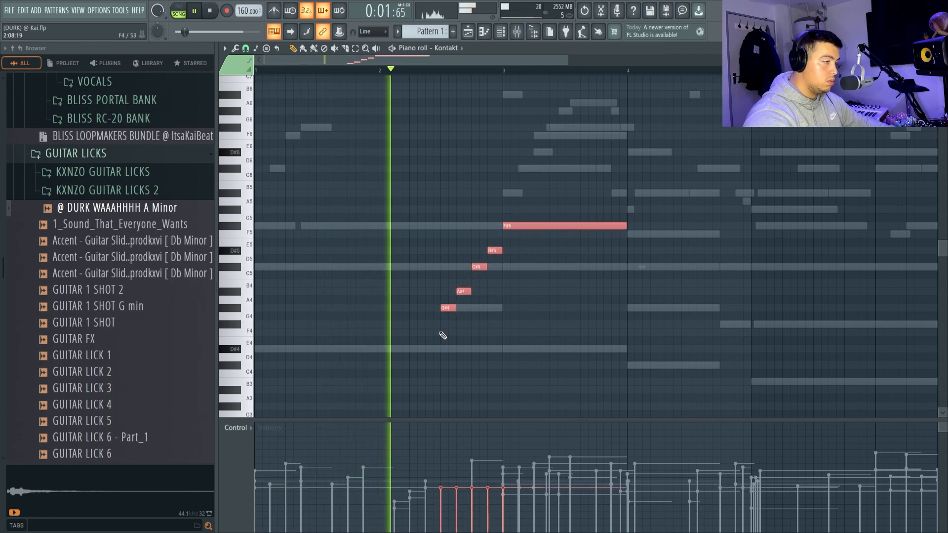
ctrl+click(531, 312)
key(space)
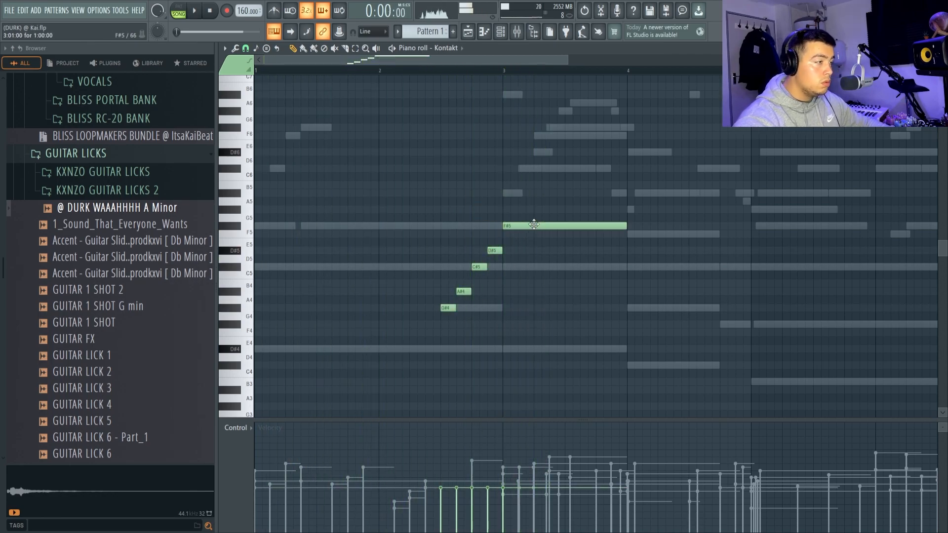
Step: Add a short D#5 before the F#5 at bar 3 and continue with legato F5 and C#5 notes from bar 4
right_click(533, 223)
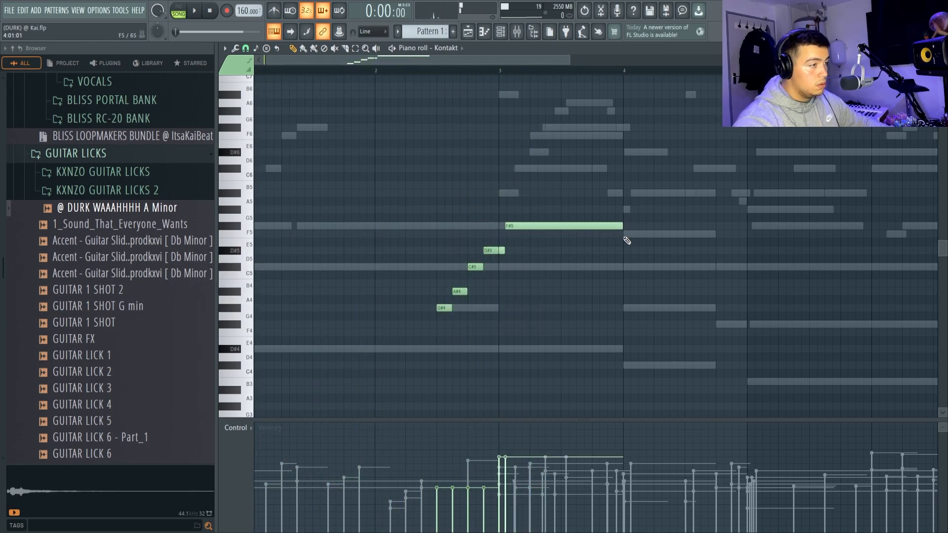
click(623, 236)
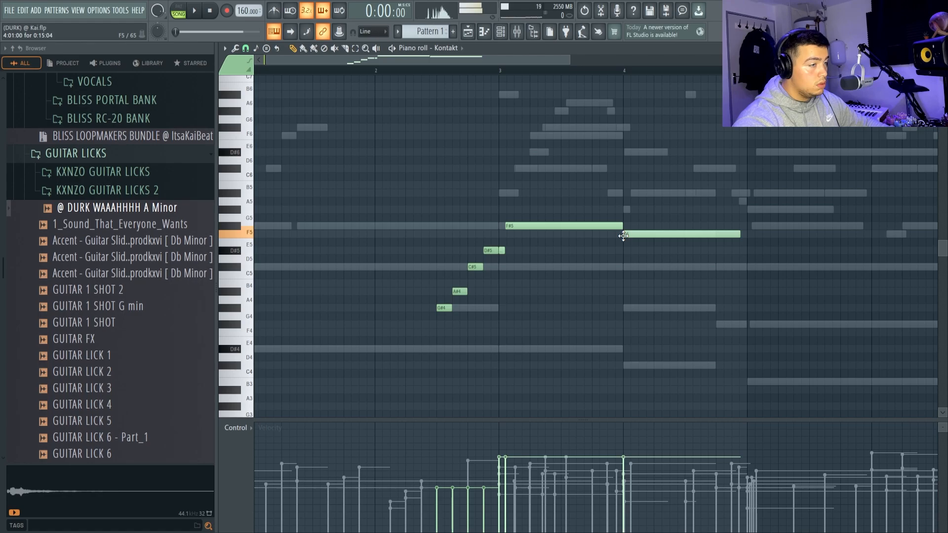
click(717, 267)
drag(690, 219, 741, 278)
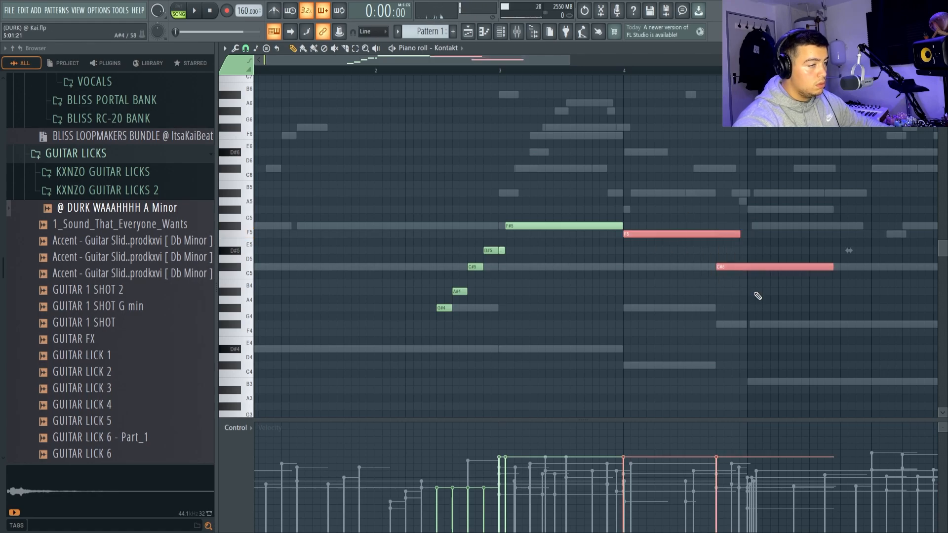
key(ctrl+l)
key(space)
Step: Insert a short D#5 grace note ahead of the F5 at bar 4, apply legato and play the guitar line
scroll(583, 259, up, 2)
click(653, 251)
drag(639, 221, 677, 257)
click(667, 264)
key(ctrl+l)
scroll(686, 243, down, 2)
ctrl+click(686, 243)
scroll(746, 268, down, 2)
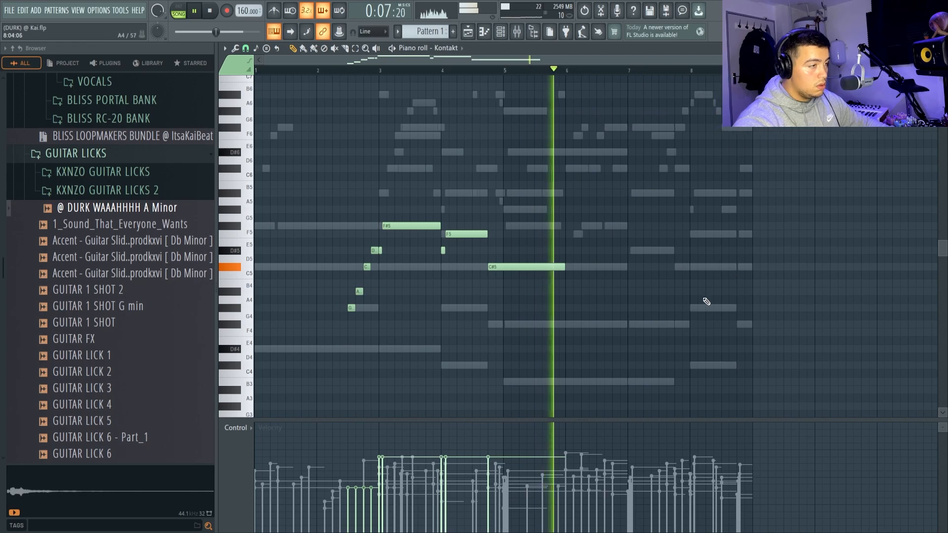
key(space)
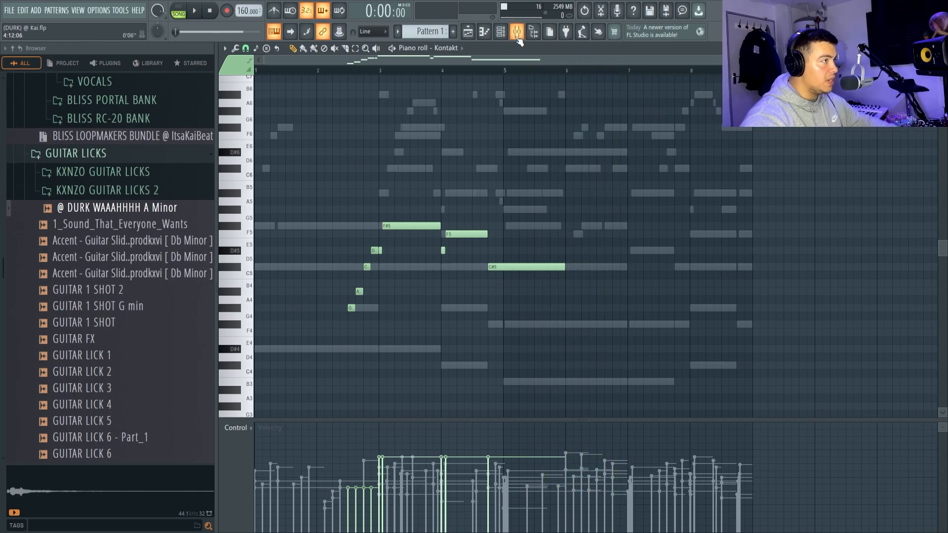
Step: Open the Kontakt guitar channel's wrapper settings for the pitch knob range and return to its piano roll
click(501, 33)
click(297, 349)
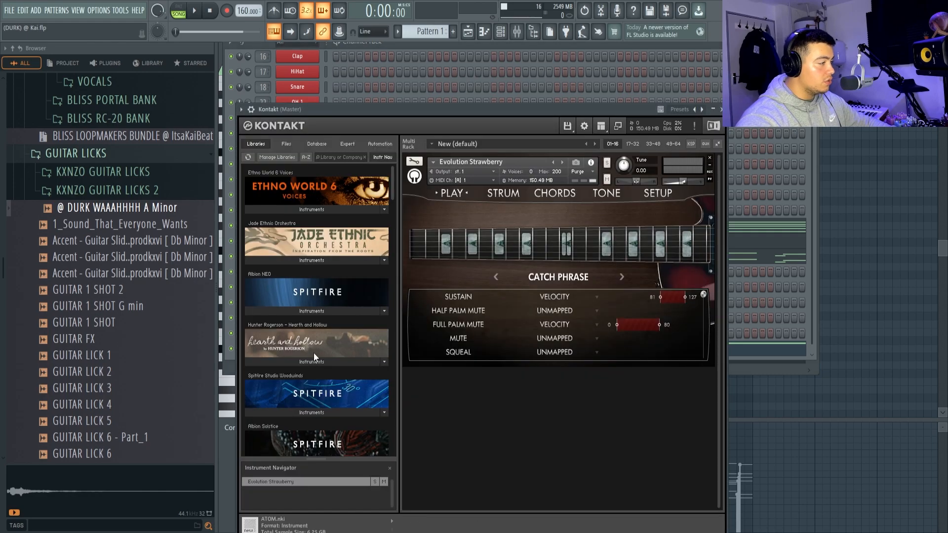
click(251, 109)
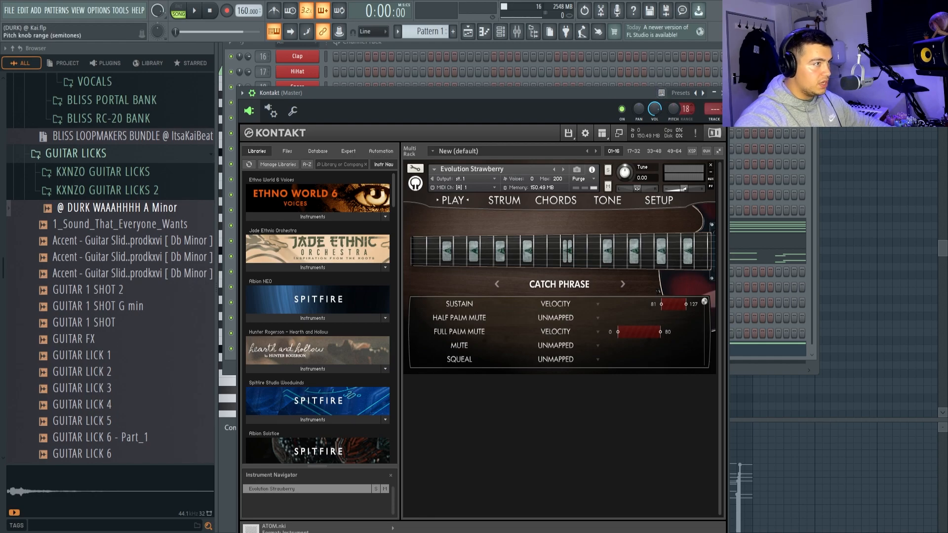
key(F7)
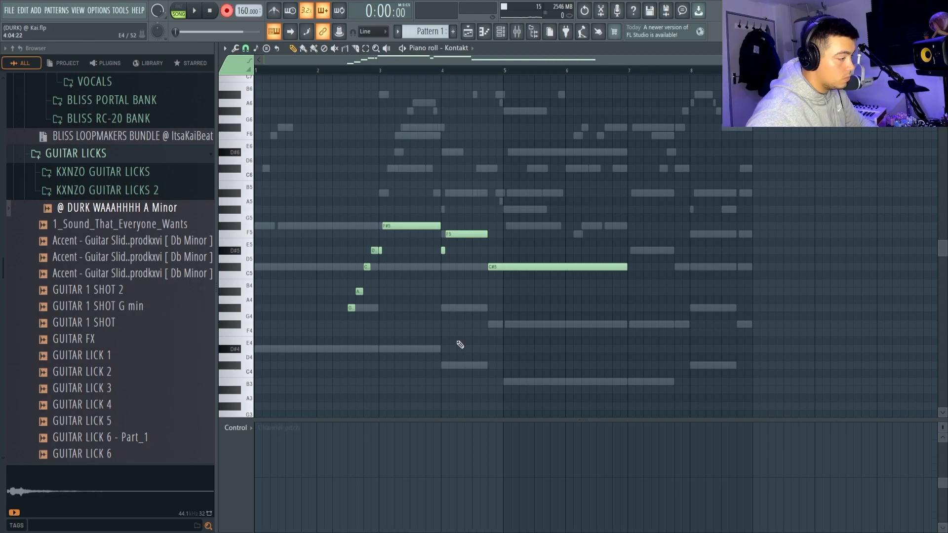
Step: Record channel pitch bends over the guitar line up to bar 7 and rescale the control lane to show their full curves
key(space)
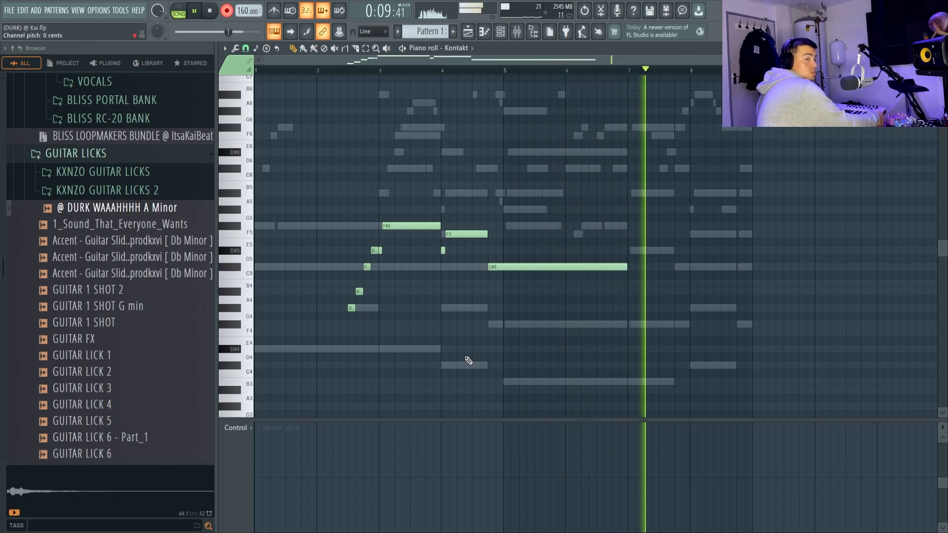
key(space)
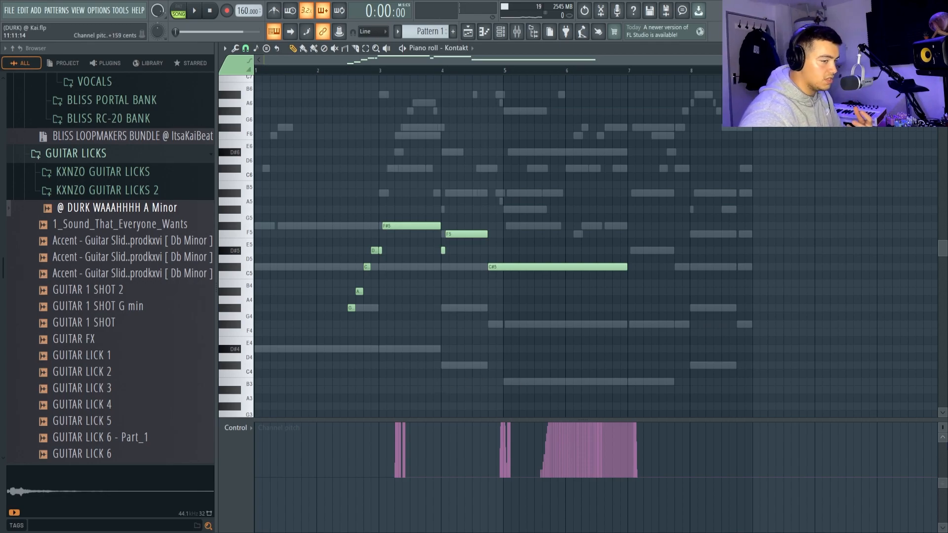
drag(941, 430, 942, 408)
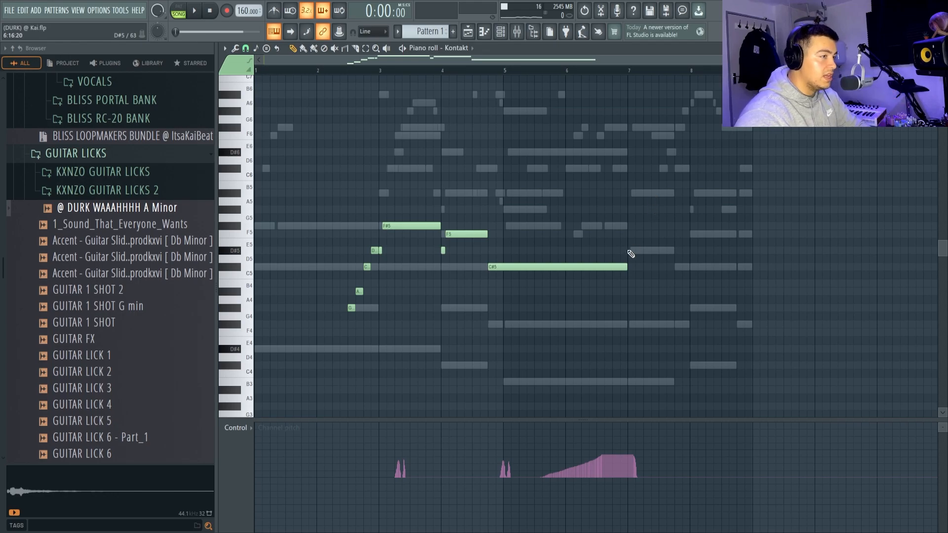
Step: Add a C#5, D#5, F#5, G#5 run in bar 7 leading into a long A#5 at bar 8 and record pitch bends over it
key(space)
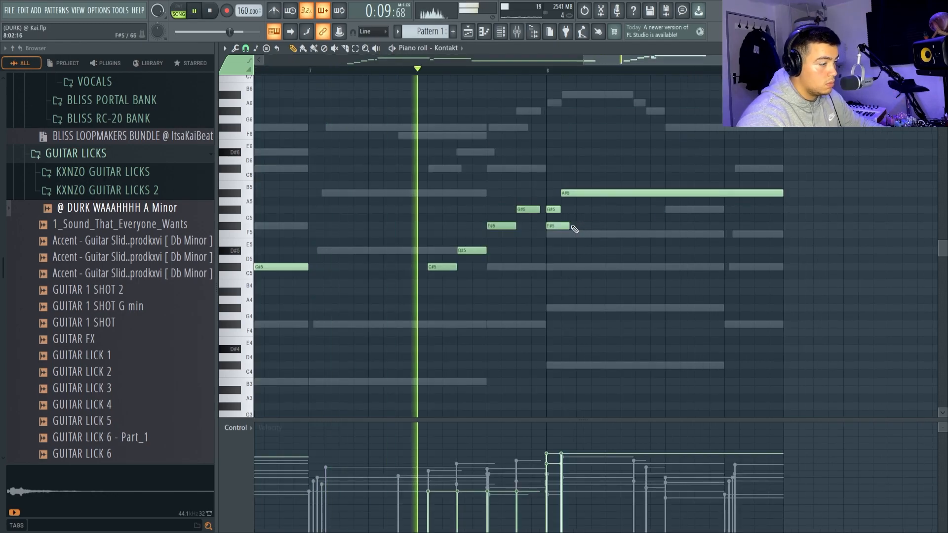
scroll(560, 229, down, 4)
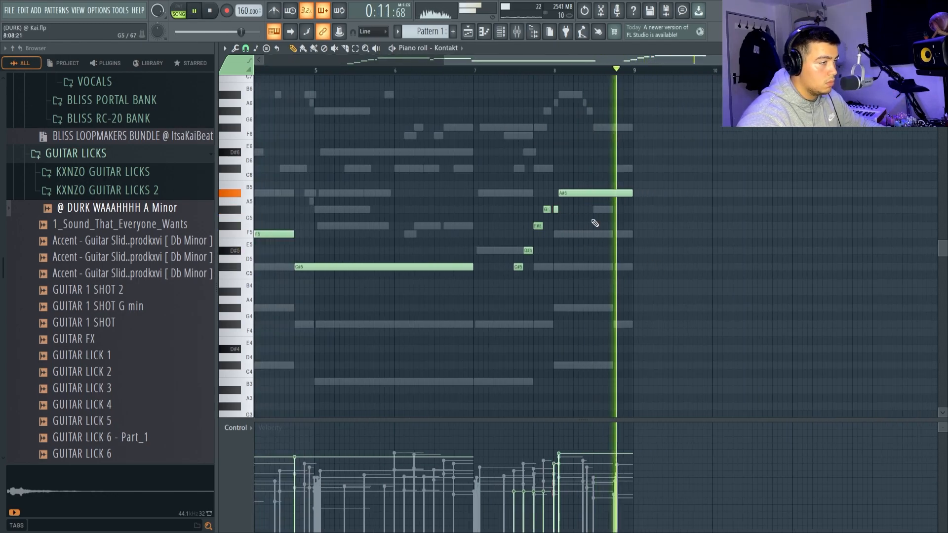
key(space)
key(space)
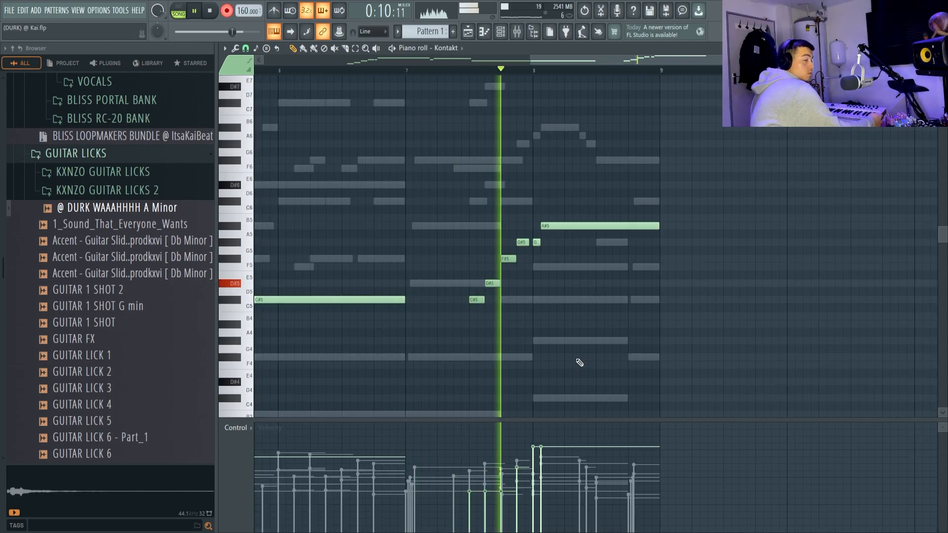
key(space)
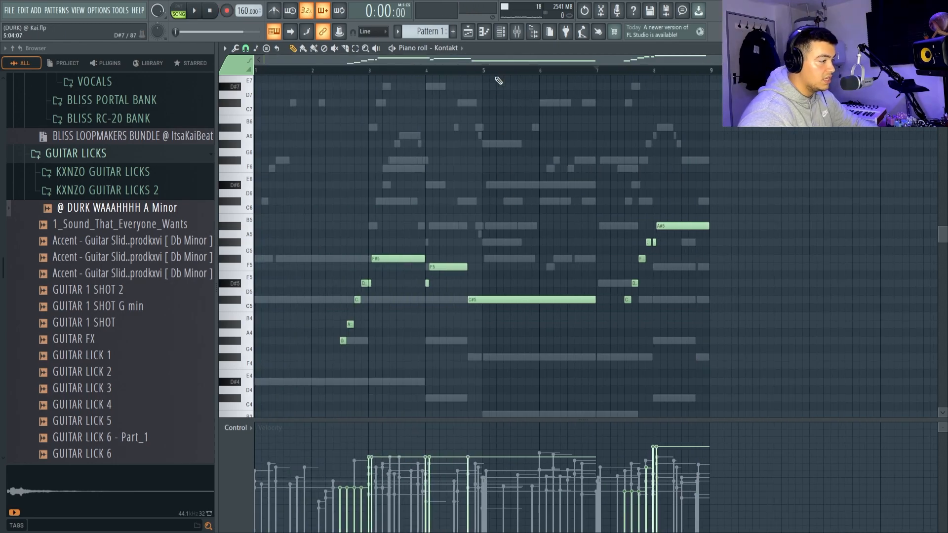
Step: Show the mixer, play the arrangement and set the GUITAR 1 track's volume to 99%
click(516, 31)
key(space)
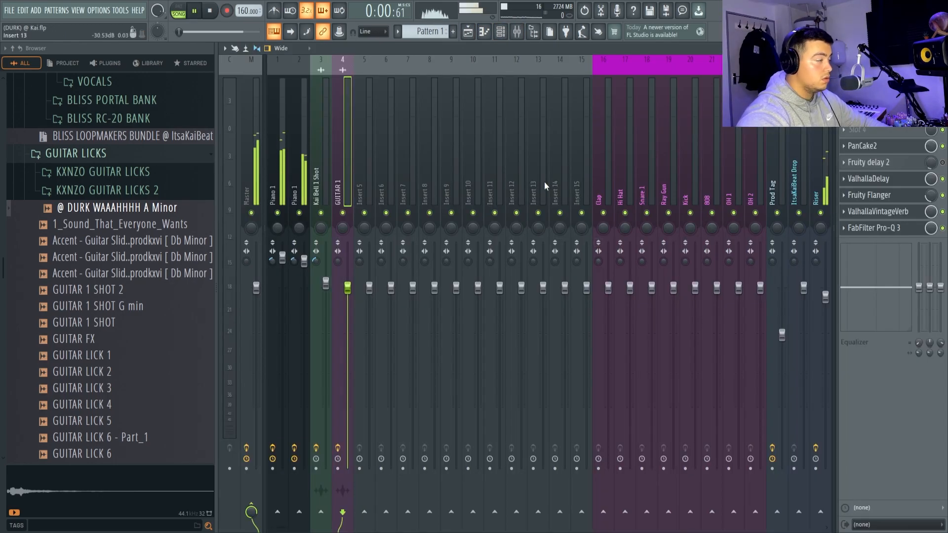
drag(337, 264, 348, 289)
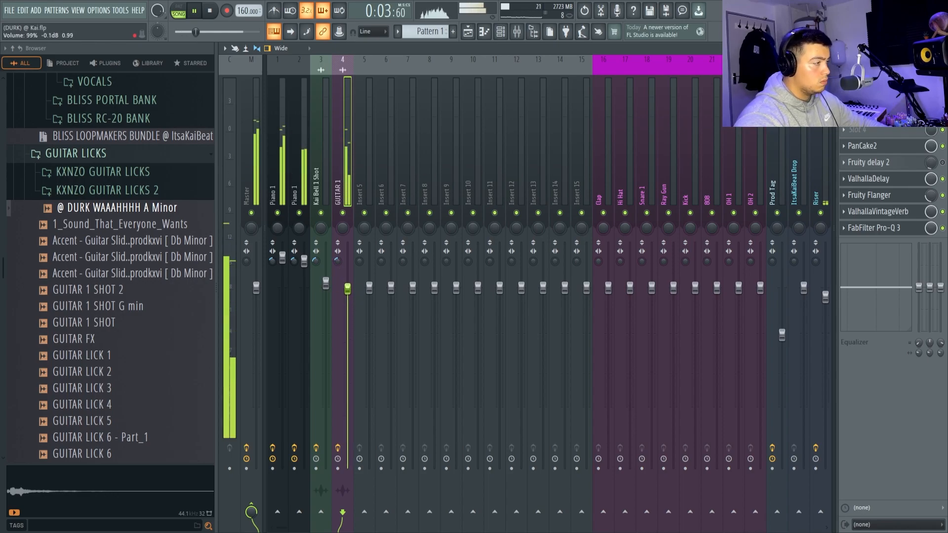
Step: Move the GUITAR 1 track's Pro-Q 3 upper dip to about 3278 Hz, -3.96 dB and Q 1.713, and delete the extra flat band
click(874, 228)
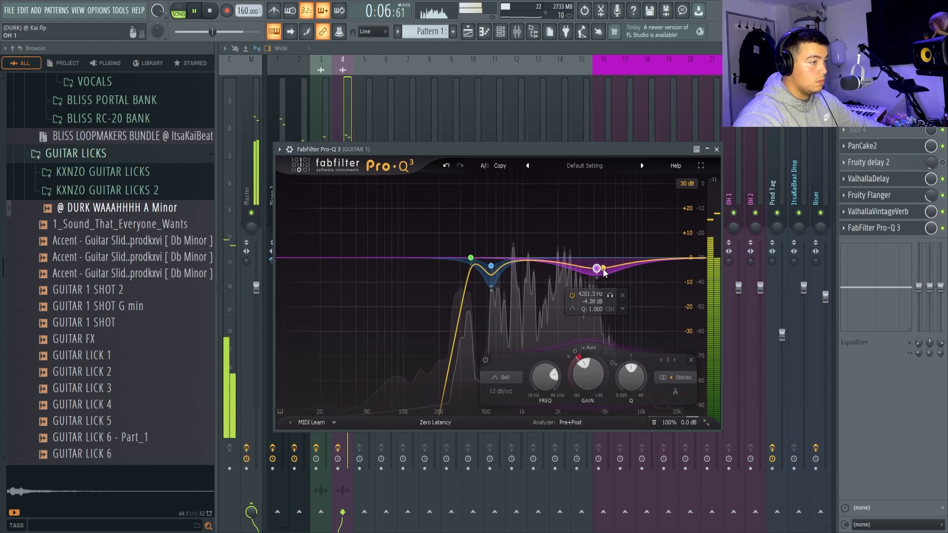
double_click(577, 257)
mouse_move(598, 268)
mouse_down()
mouse_move(584, 268)
mouse_move(584, 280)
mouse_up()
scroll(584, 268, up, 4)
click(577, 257)
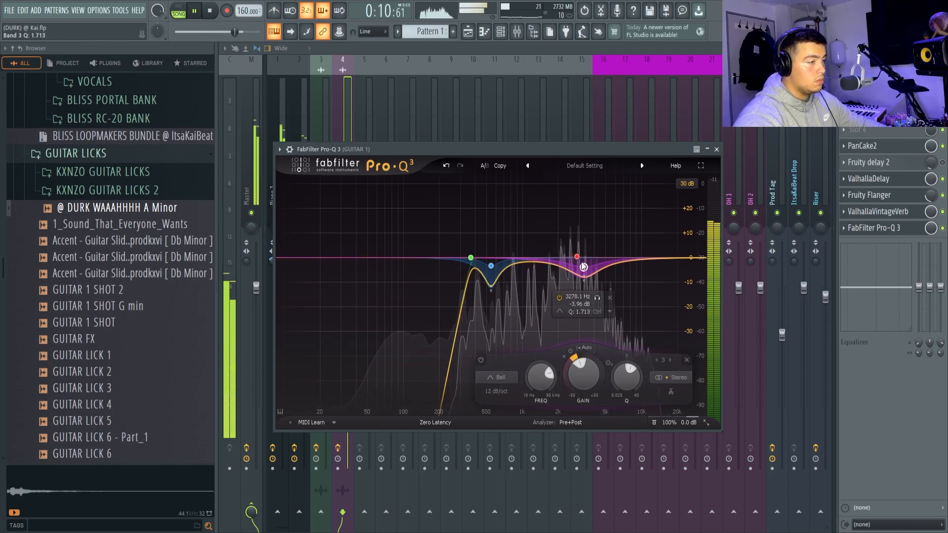
key(Delete)
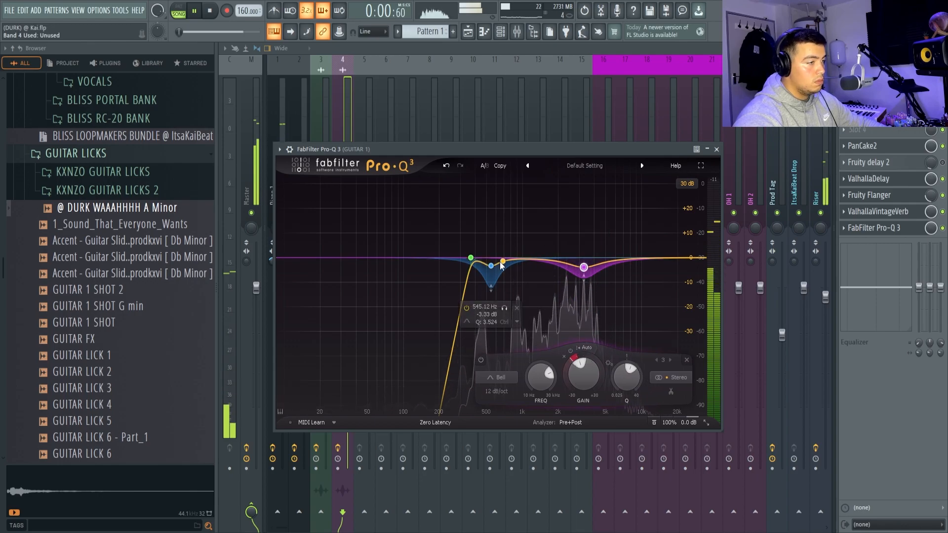
key(Escape)
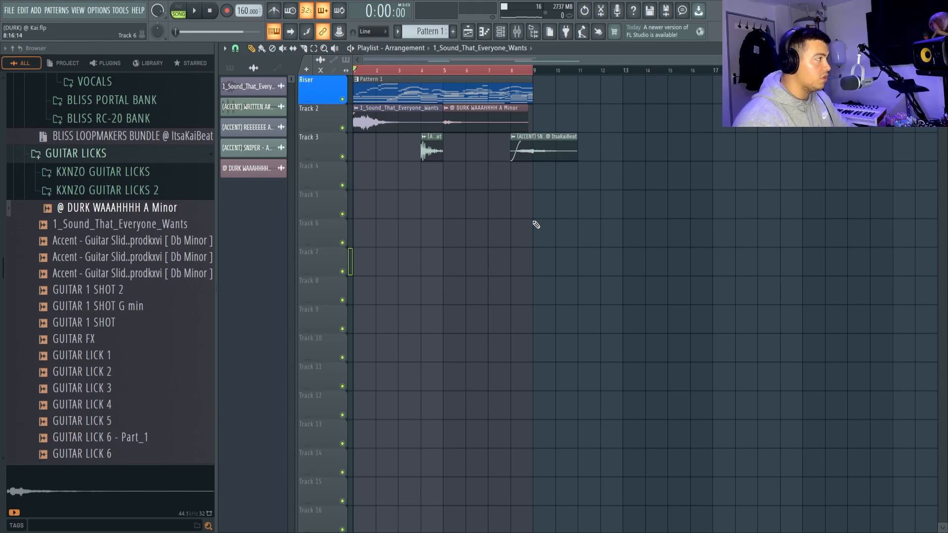
Step: Open the Kontakt #2 channel's Basic Gospel 1 organ instrument and return to that channel's piano roll
key(space)
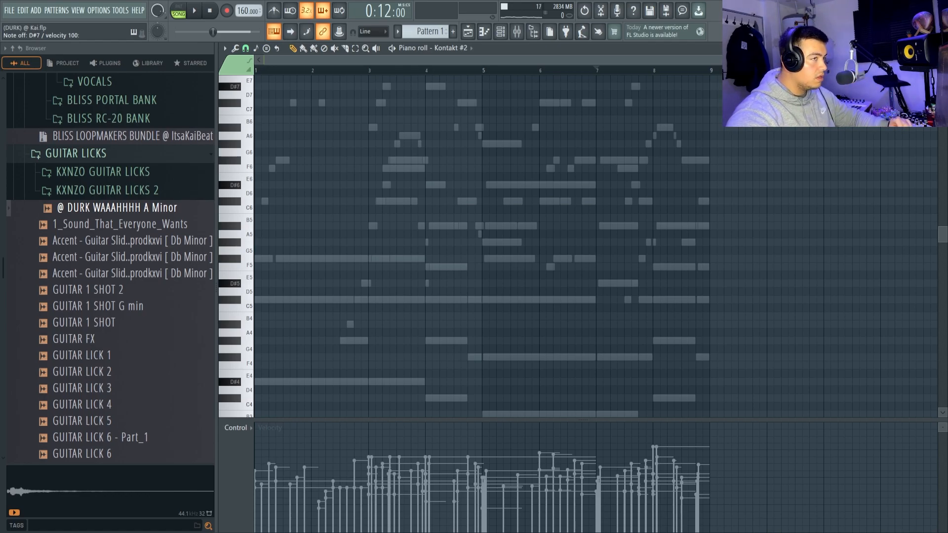
click(500, 31)
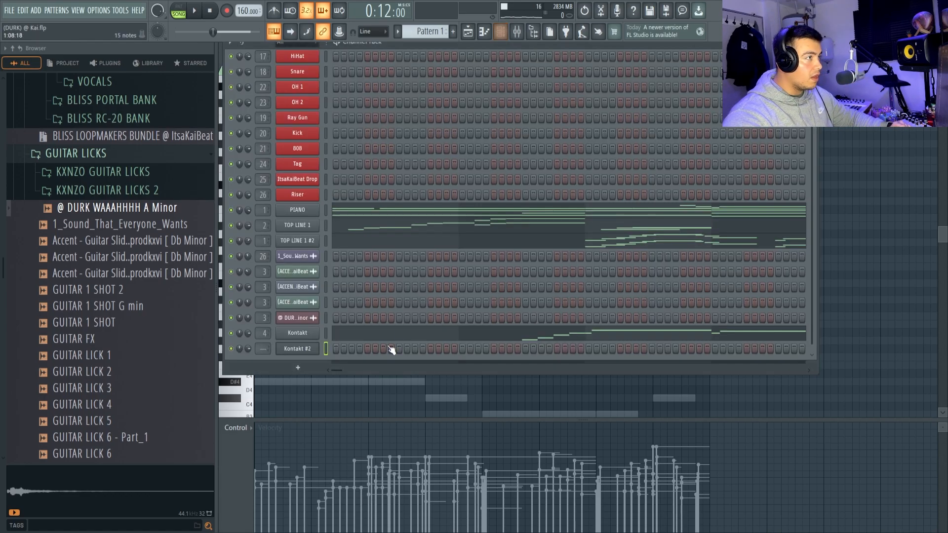
click(304, 351)
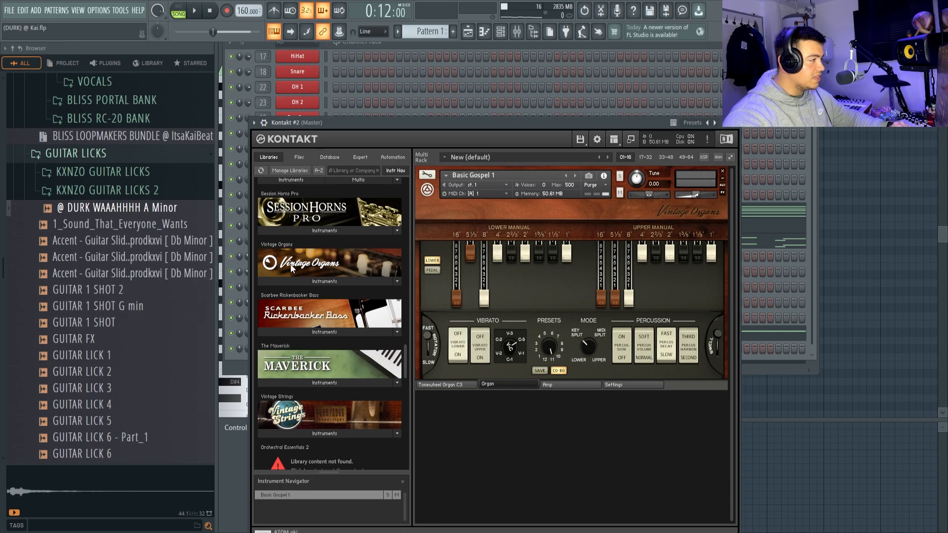
click(375, 61)
right_click(304, 350)
click(321, 357)
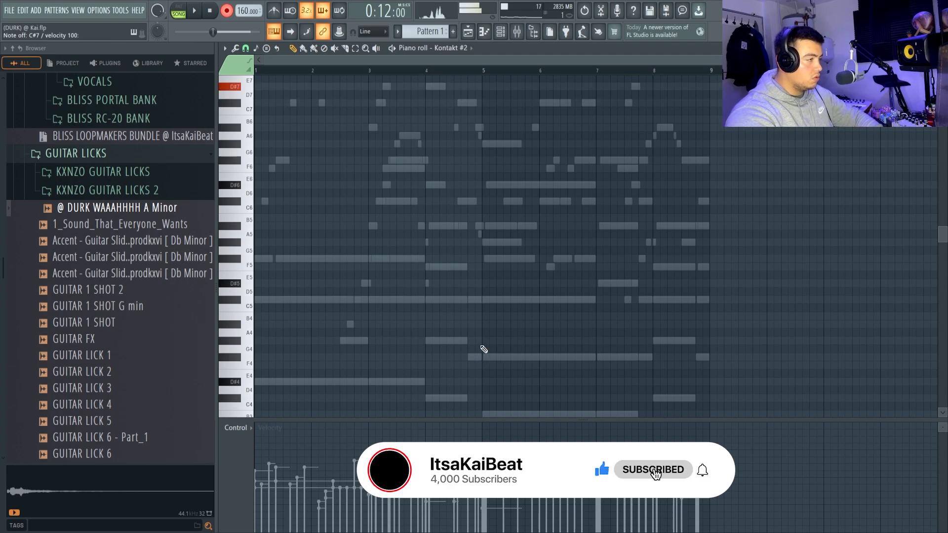
Step: Record a run climbing from C#7 to A#7 in bar 2 and falling to D#7 in bar 3, and duplicate it an octave lower
key(space)
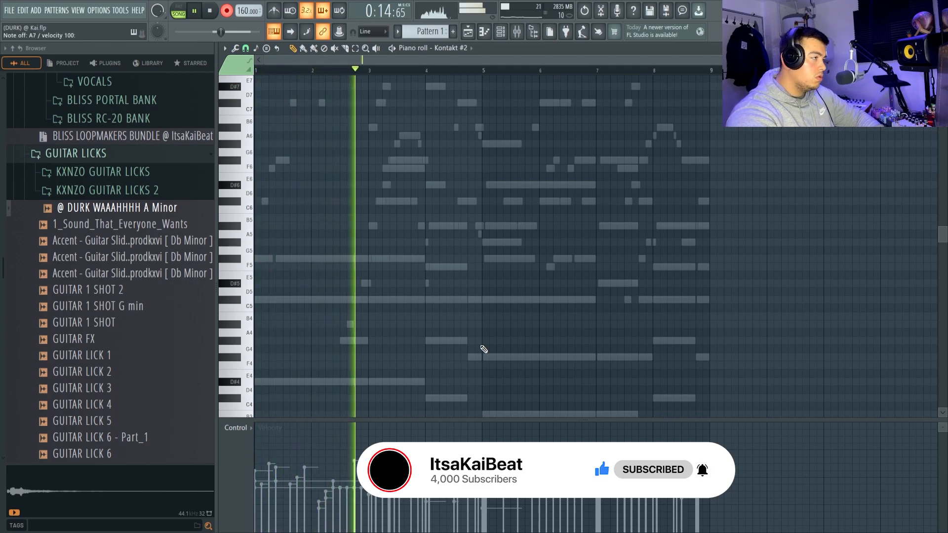
key(space)
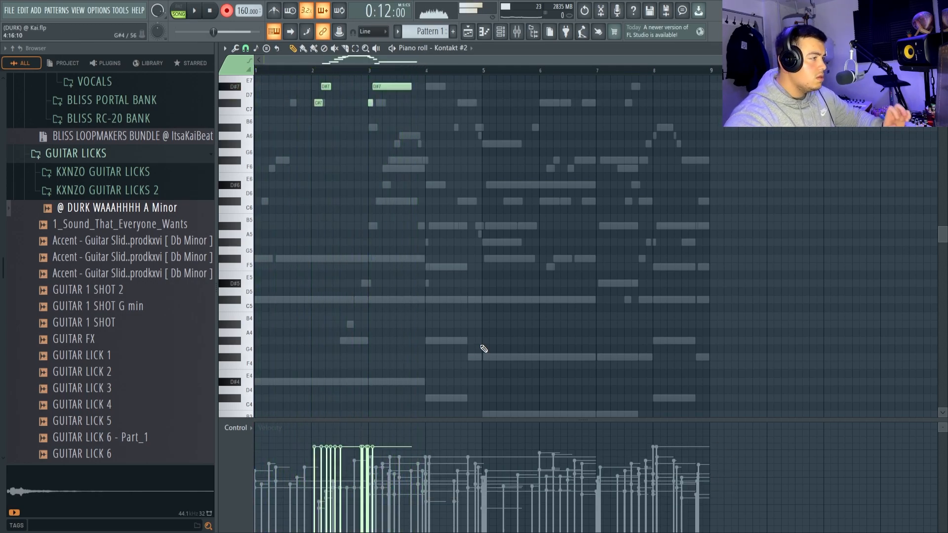
scroll(290, 203, up, 4)
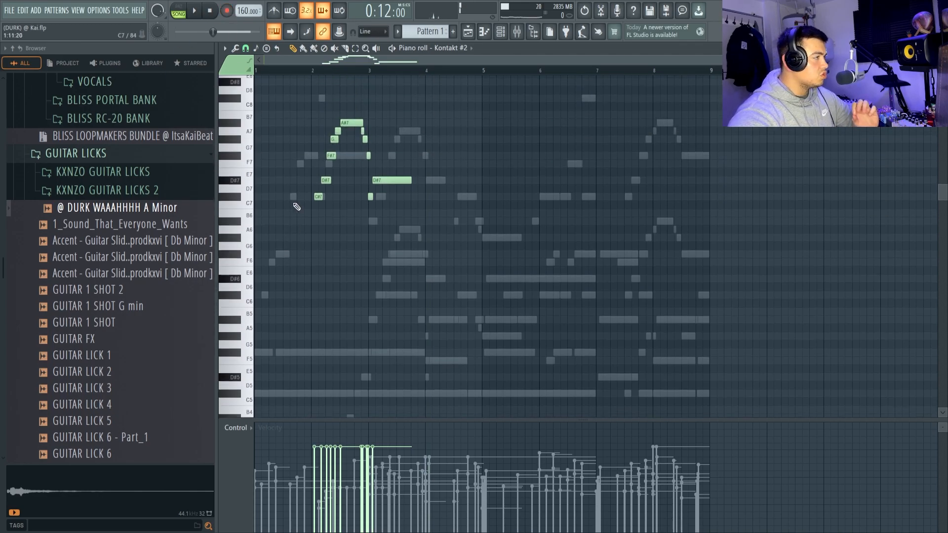
scroll(298, 73, up, 2)
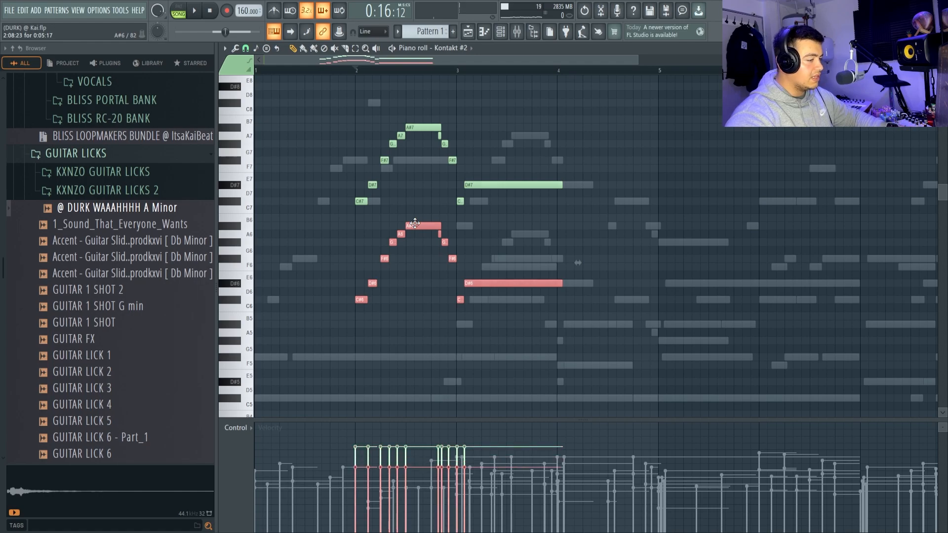
key(ctrl+d)
key(space)
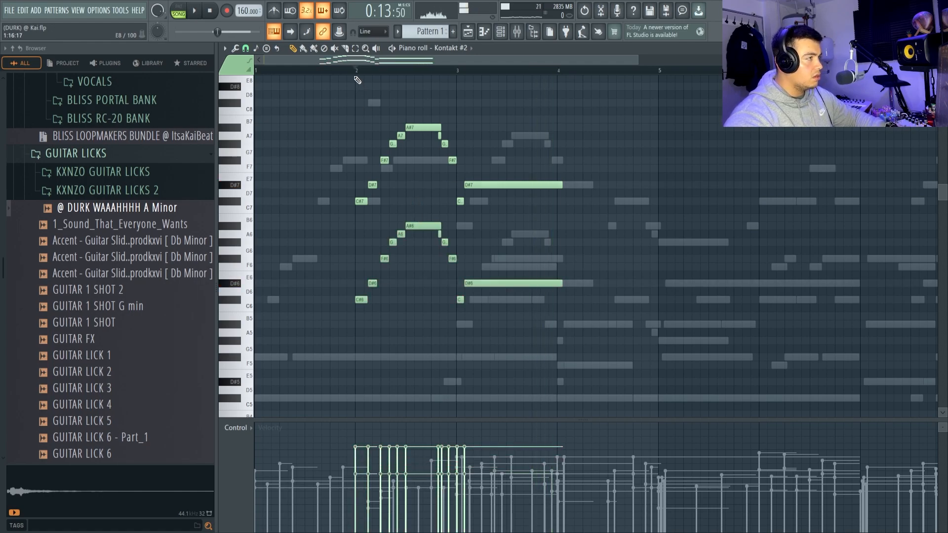
key(space)
Step: Set the time selection over bars 1 to 8 and randomize the velocities of the Kontakt #2 notes
scroll(484, 192, down, 1)
scroll(485, 193, down, 2)
drag(709, 70, 224, 85)
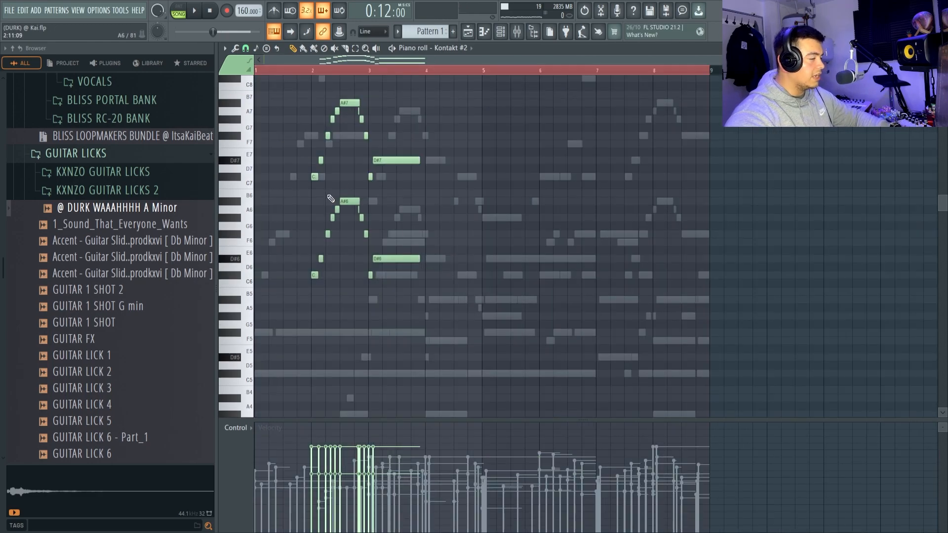
scroll(371, 275, up, 2)
key(alt+r)
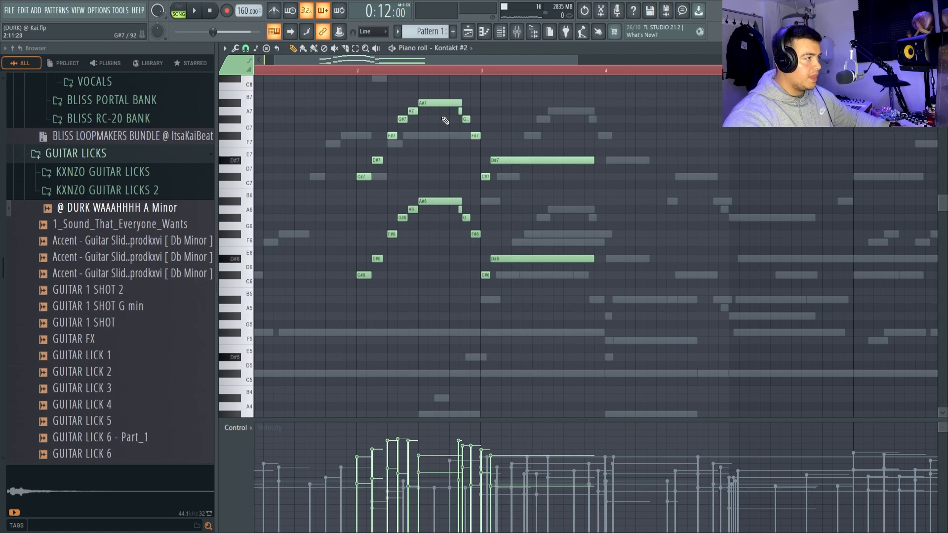
Step: Route the Kontakt #2 channel to mixer track 5 and load FabFilter Pro-Q 3 in its last effect slot
click(500, 31)
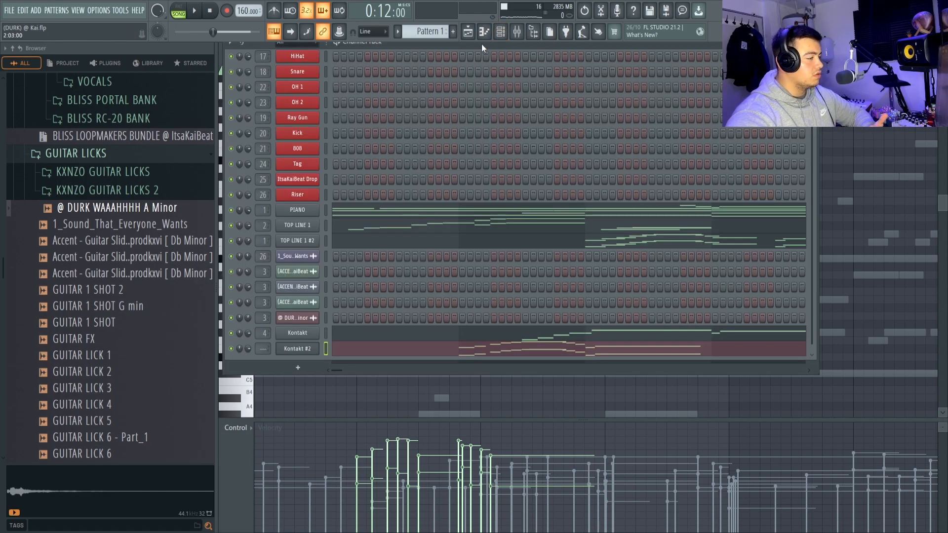
click(516, 33)
key(ctrl+l)
click(844, 130)
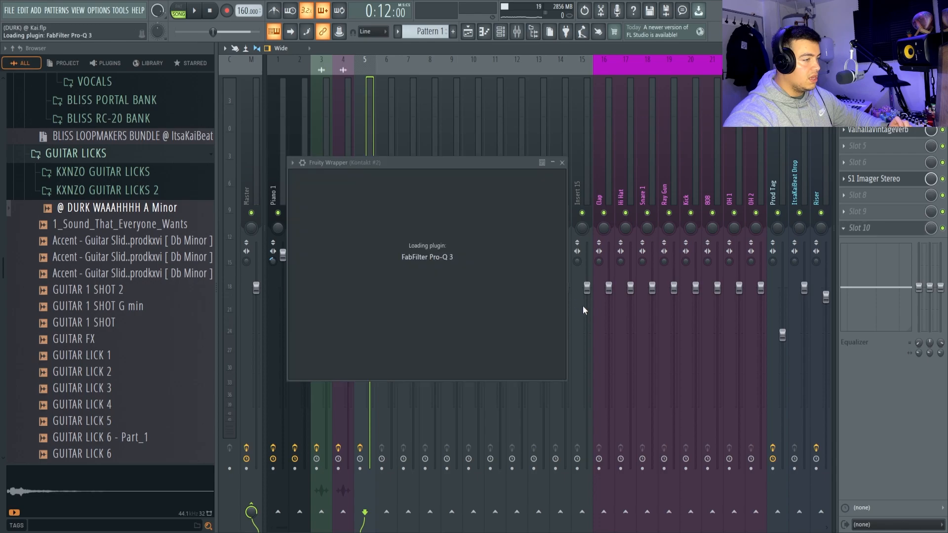
Step: During playback, add a band at about 360 Hz in the Kontakt #2 track's Pro-Q 3 and change its shape to low cut
key(space)
drag(507, 272, 483, 286)
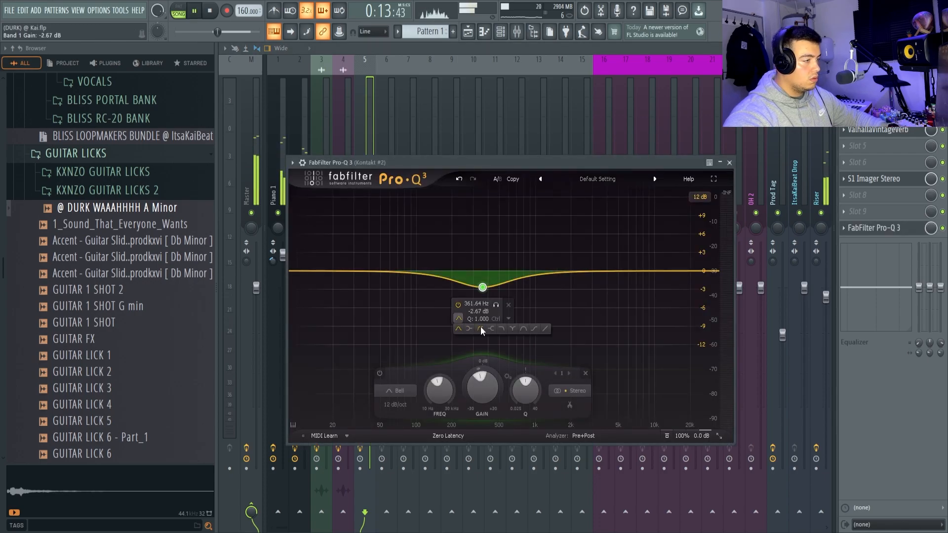
click(480, 328)
click(478, 255)
click(482, 343)
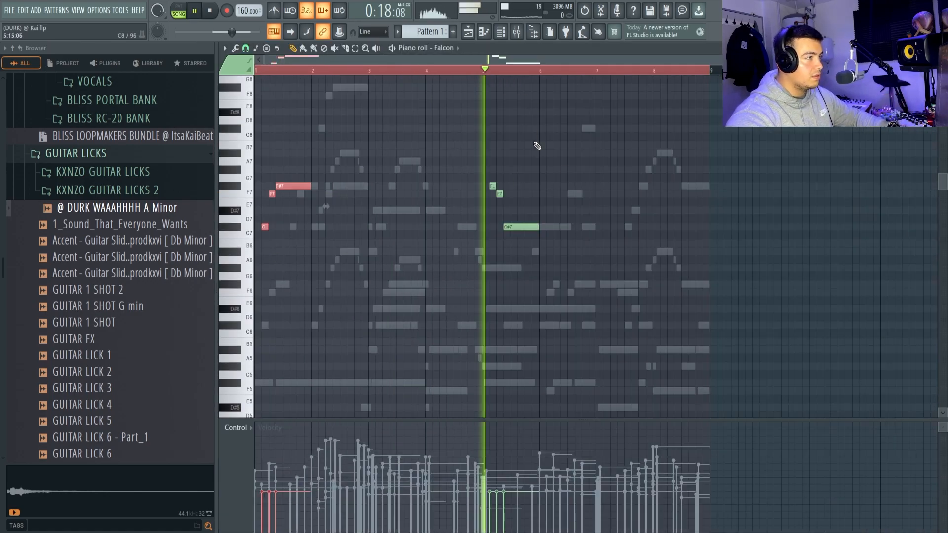
Step: Copy the F#7, F7, C#7 phrase in bar 5 of the Falcon part an octave lower, directly following the original
ctrl+click(562, 168)
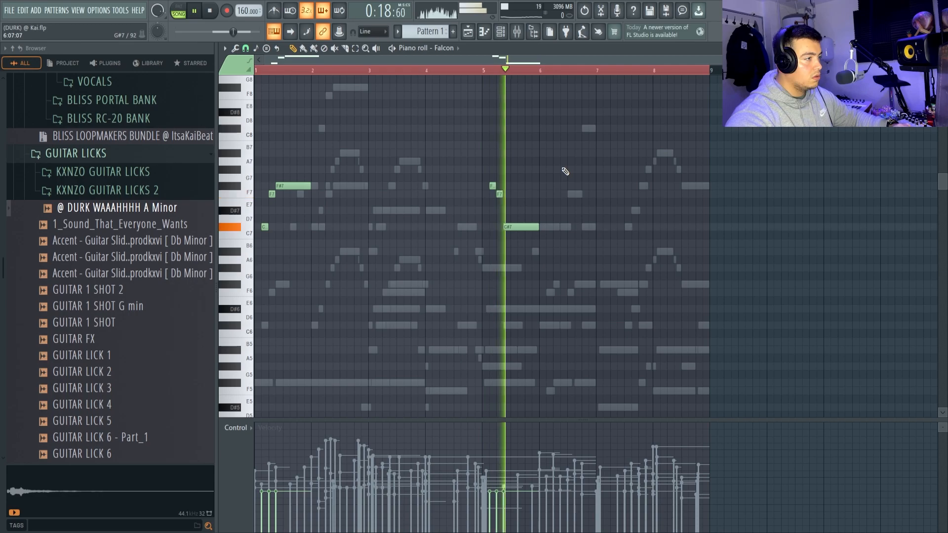
key(space)
scroll(502, 171, up, 2)
drag(480, 174, 506, 206)
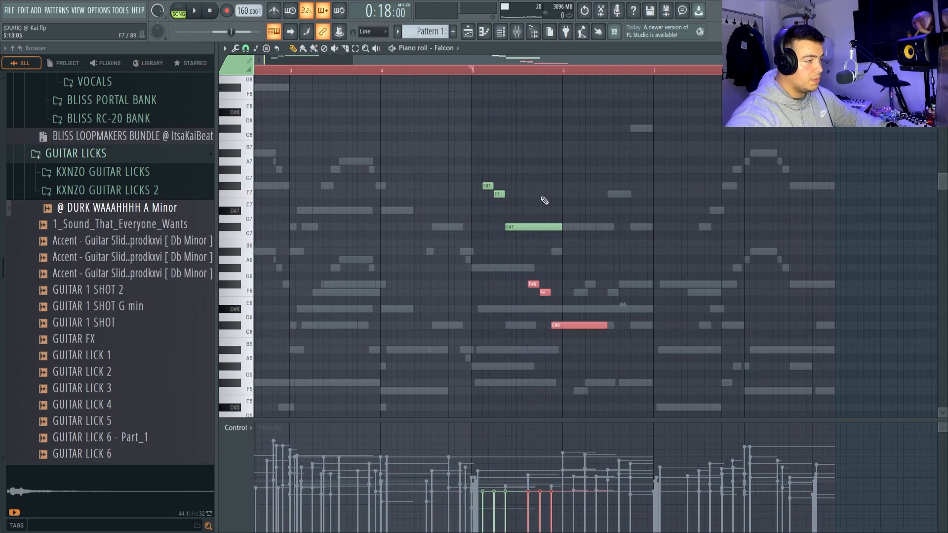
Step: Apply quick legato to the six descending Falcon notes, with the last C#6 held to bar 7, and play the phrase back
drag(478, 181, 609, 364)
key(ctrl+l)
key(space)
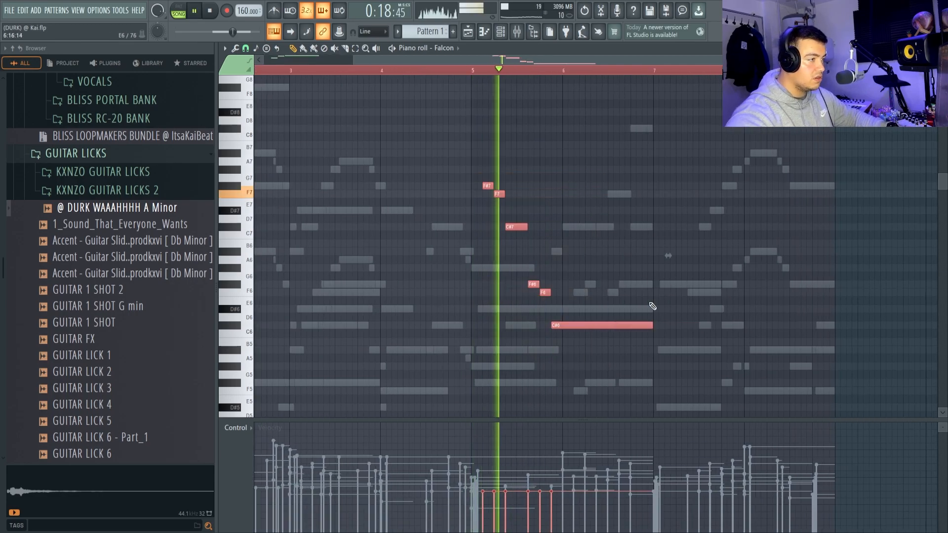
ctrl+click(575, 242)
drag(555, 299, 542, 297)
scroll(565, 288, down, 3)
key(space)
Step: Adjust the ValhallaVintageVerb mix on the second Kai Bell 1 Shot track and review its ValhallaDelay and Pro-Q 3 settings
key(F6)
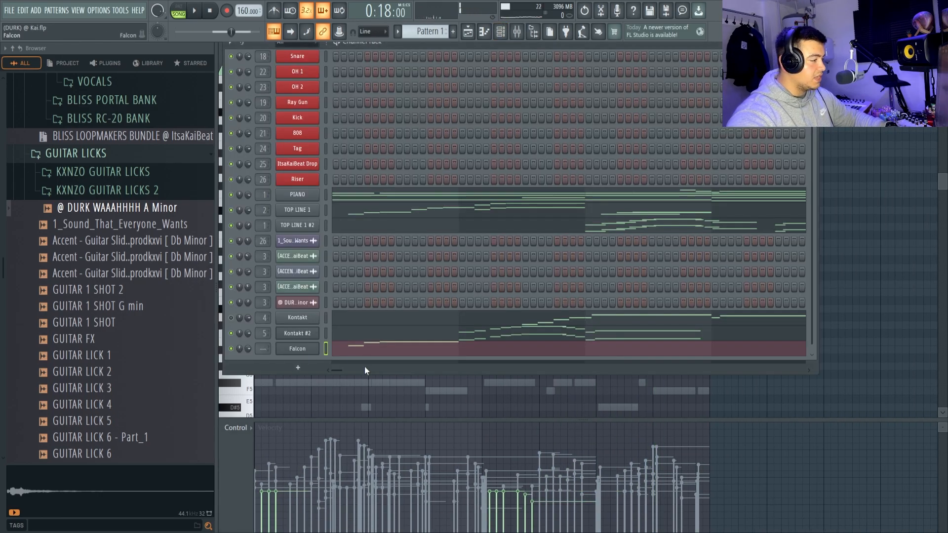
key(F9)
click(878, 195)
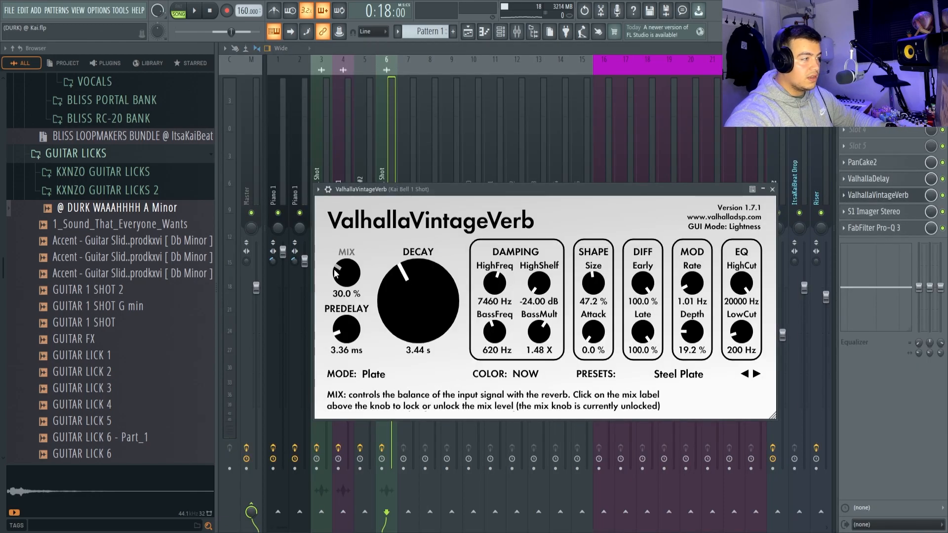
scroll(399, 281, down, 1)
click(878, 179)
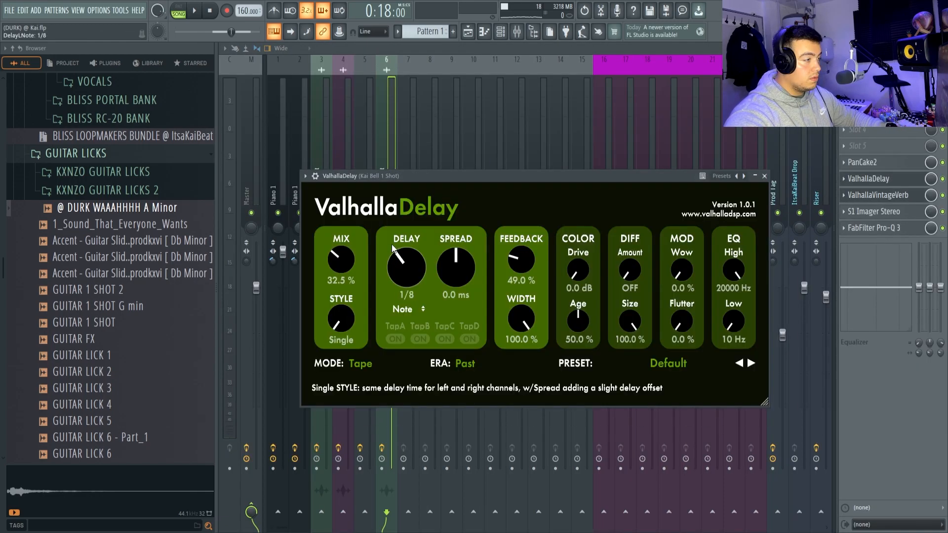
click(874, 228)
key(Escape)
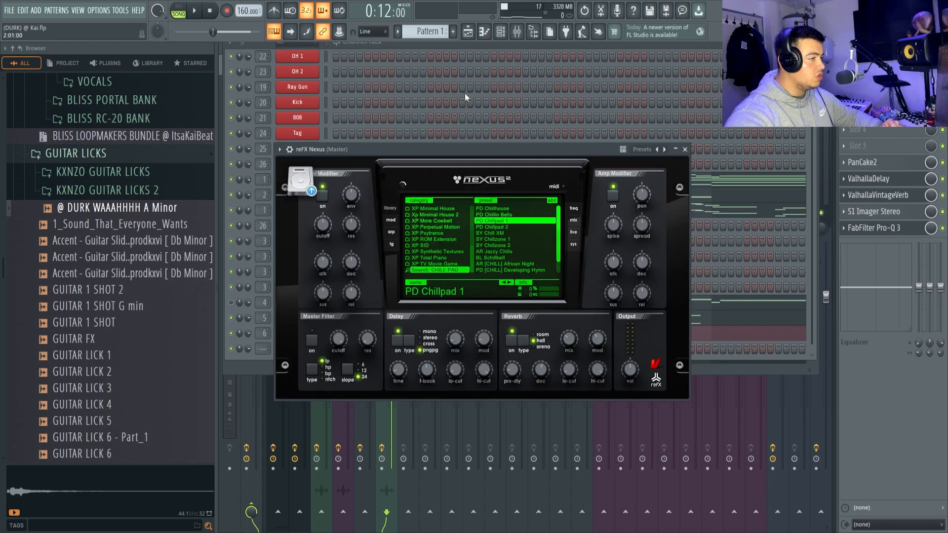
Step: Open the PIANO channel's chord notes in the piano roll and bring up the mixer with the Pad track
click(446, 47)
click(339, 182)
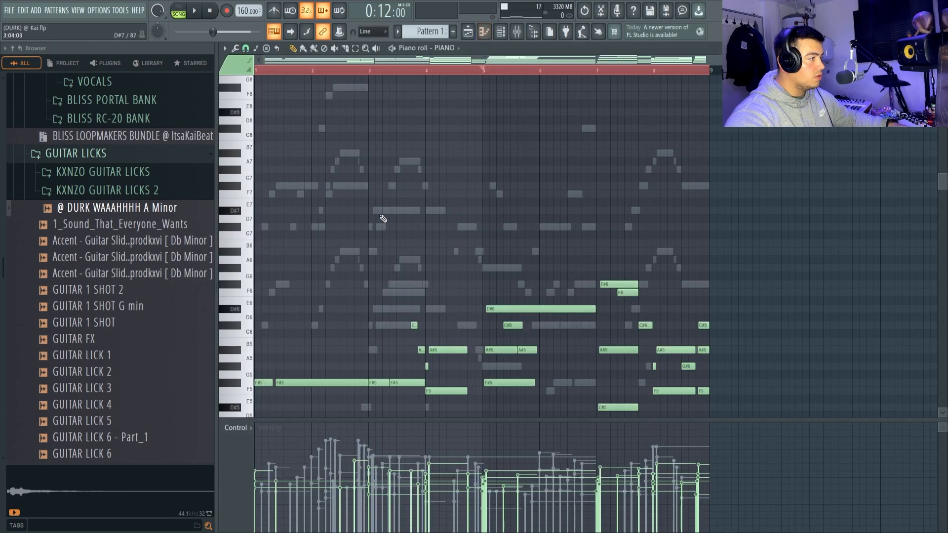
key(F9)
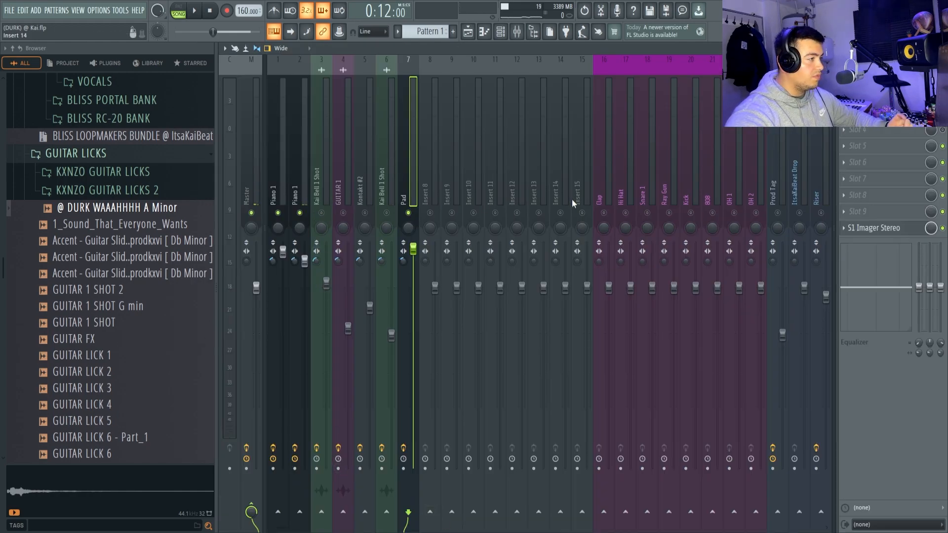
Step: Lower the Pad track's volume while the arrangement plays, and stop playback
scroll(414, 262, down, 3)
key(space)
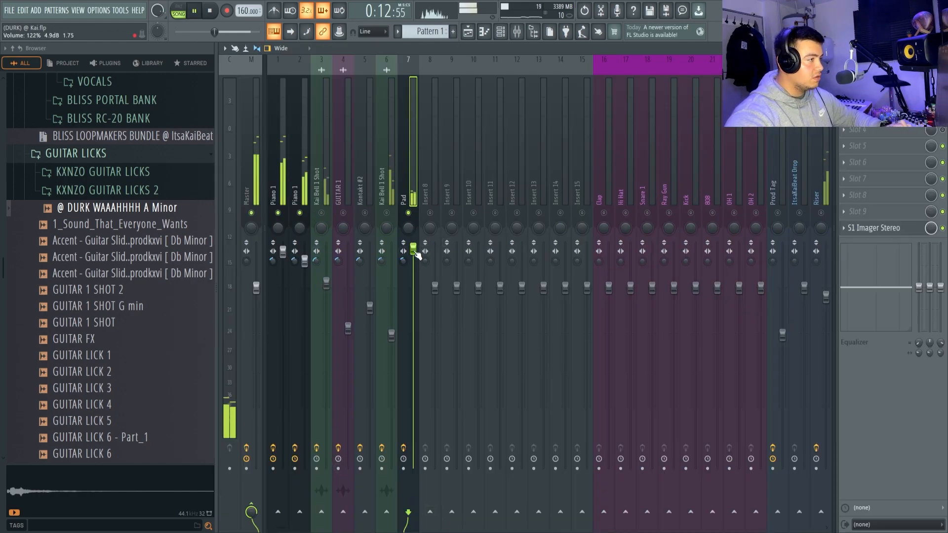
drag(420, 261, 420, 268)
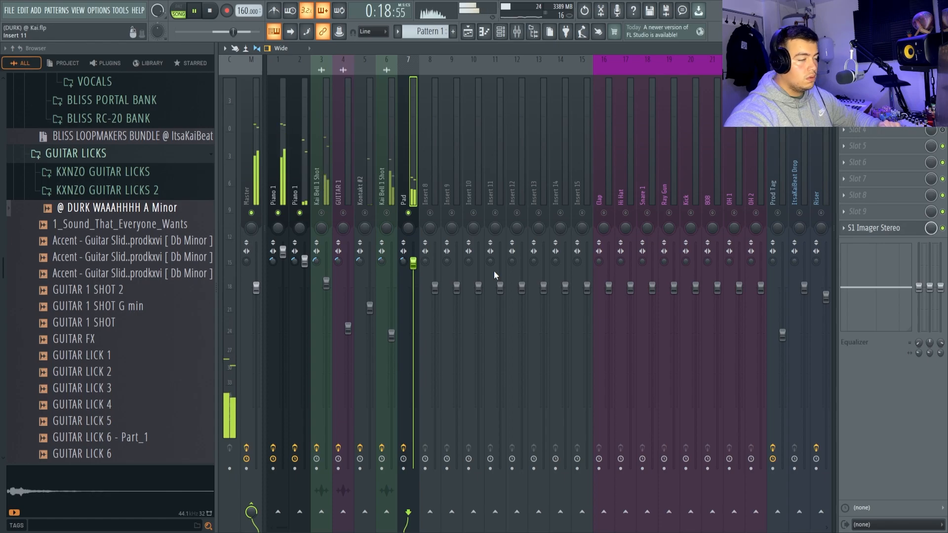
key(space)
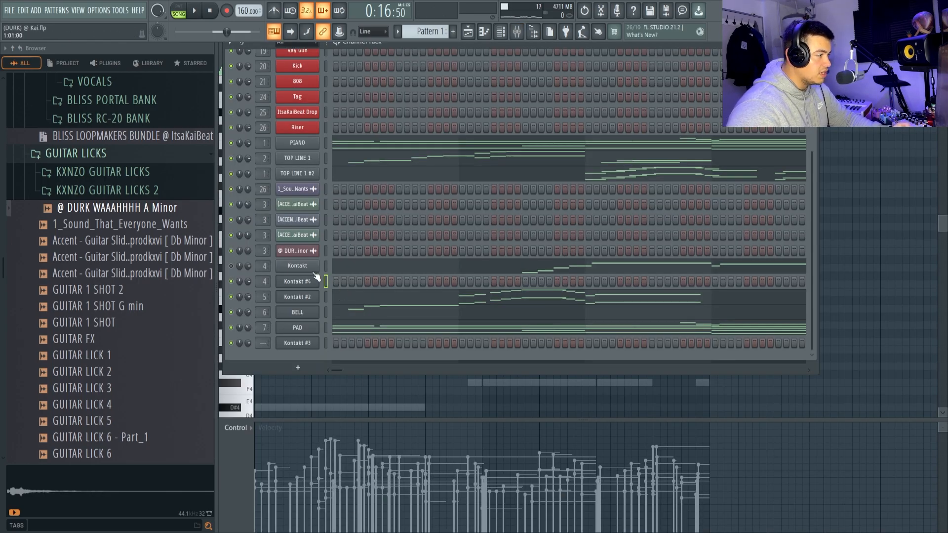
Step: Add a short G#5 and C#6 pair midway through bar 4 in Kontakt #4 and a long pair held up to bar 6
click(288, 280)
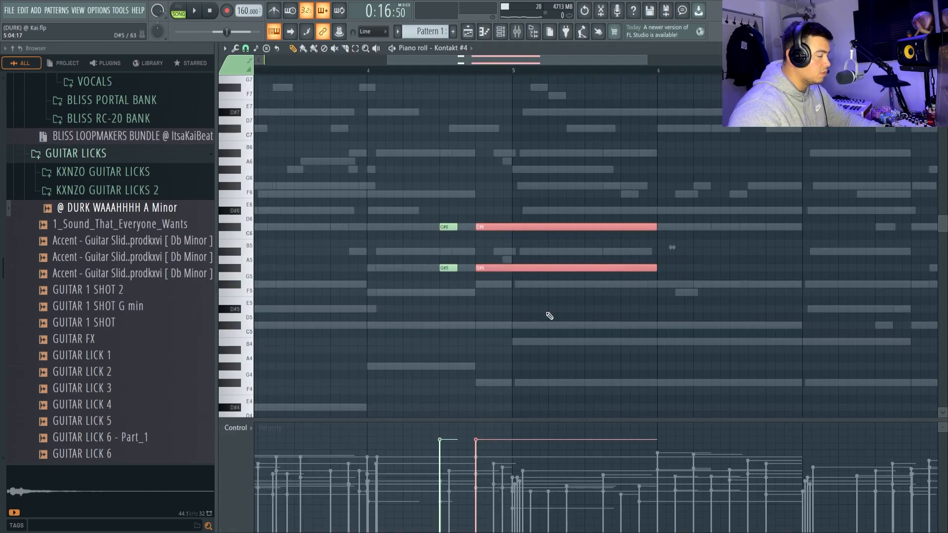
ctrl+click(547, 316)
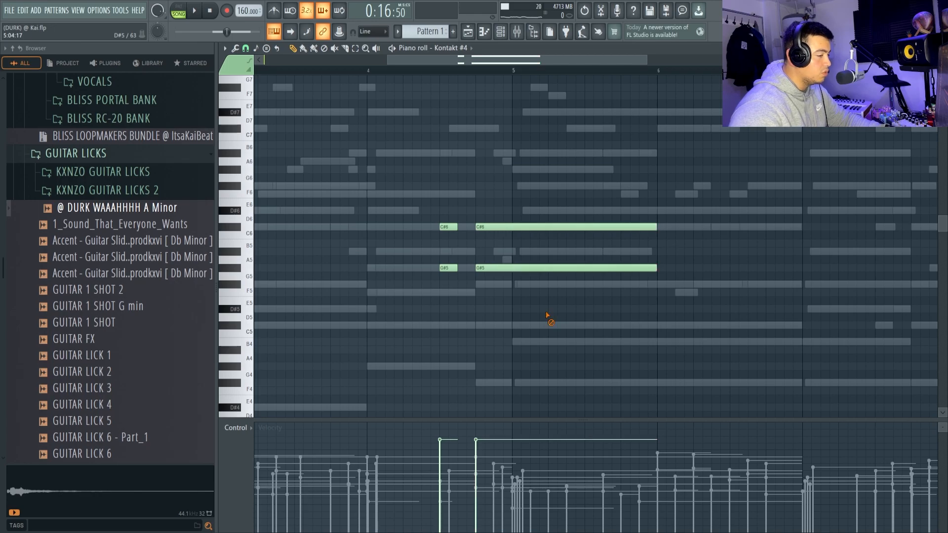
scroll(541, 314, down, 3)
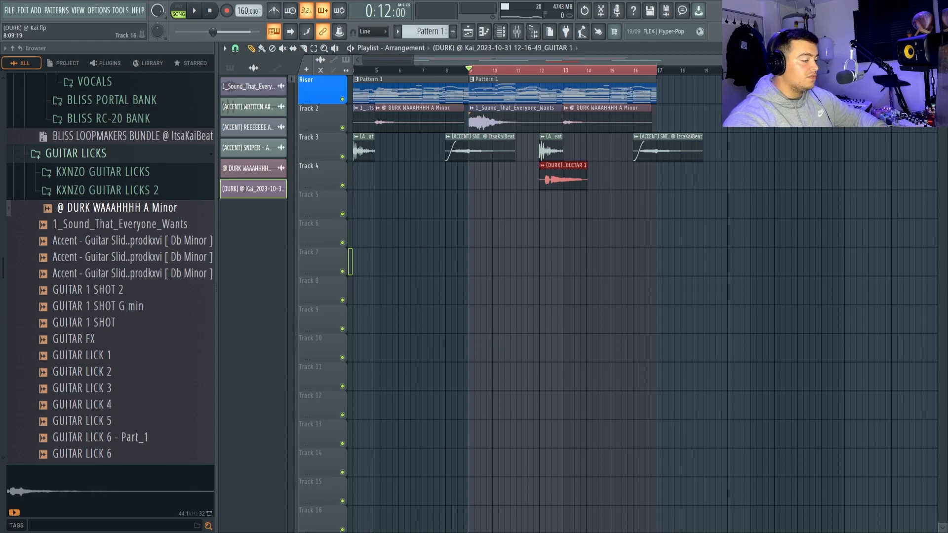
Step: Play the arrangement from bar 9 to review the vocal clips on Tracks 5 and 6, and stop playback
key(F9)
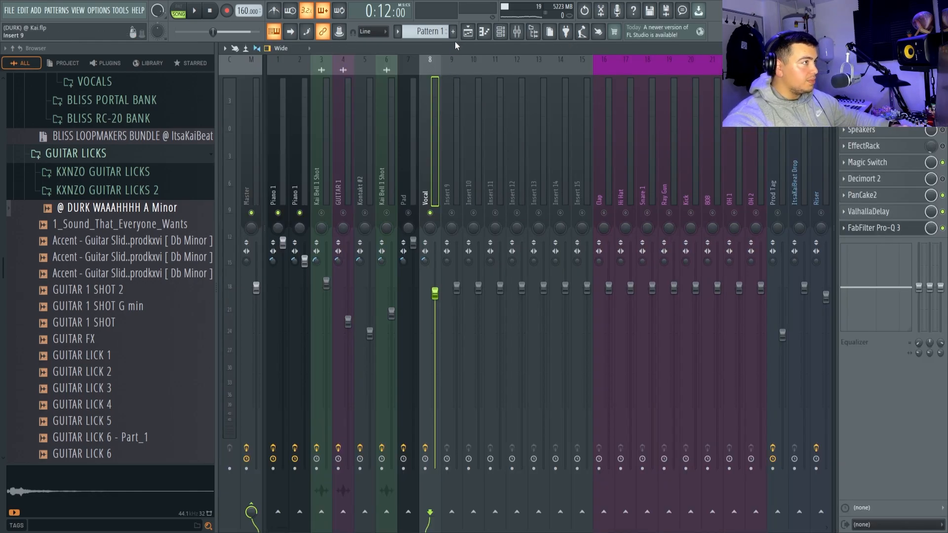
click(468, 32)
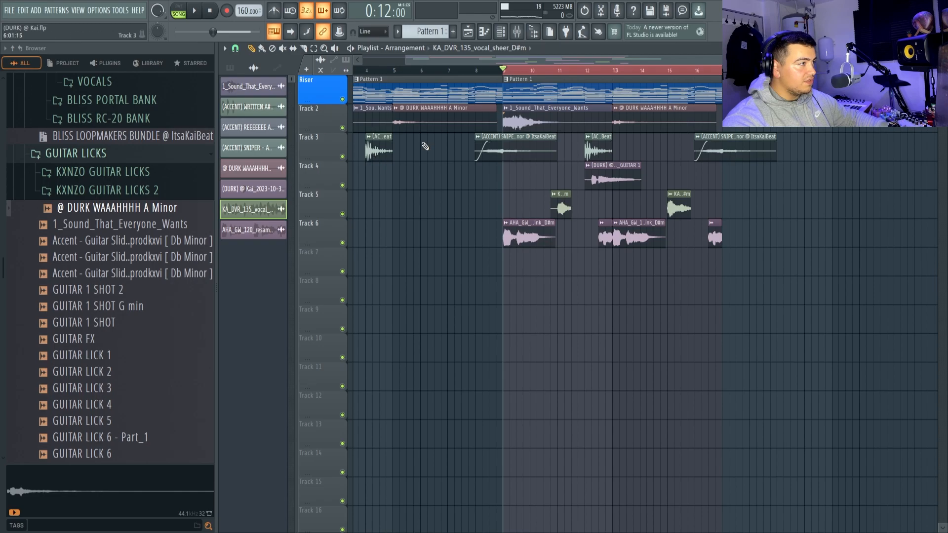
key(space)
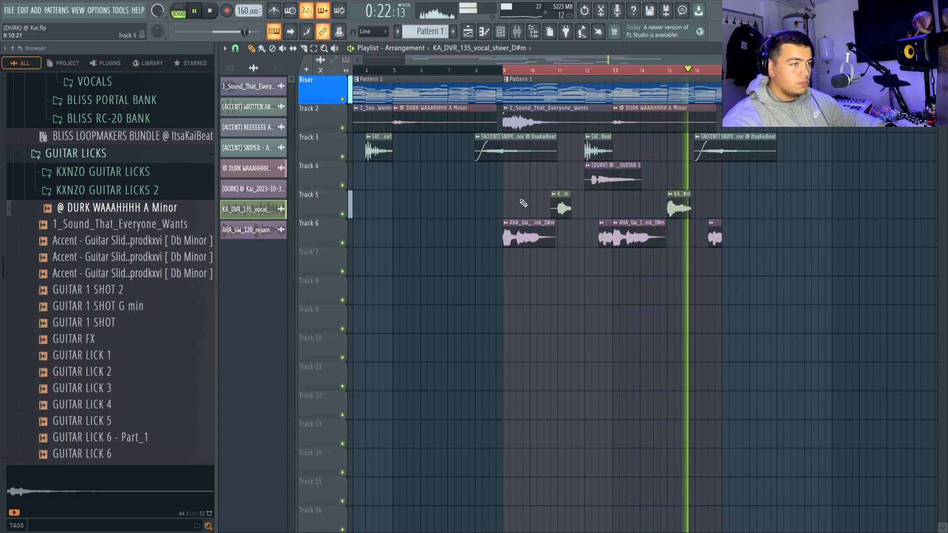
key(space)
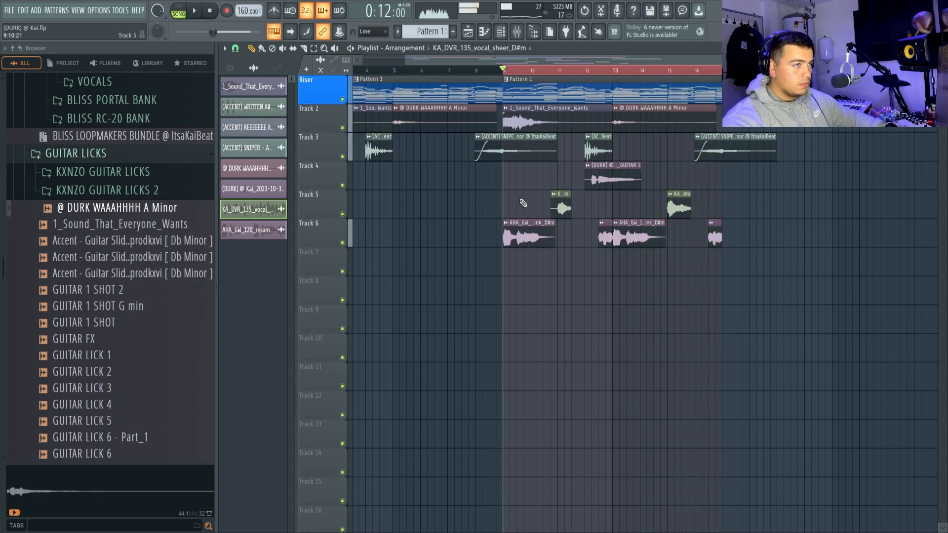
Step: Review the Vocal track's LFOTool, Magic Switch, PanCake2, ValhallaDelay and Pro-Q 3 effects, and unsolo the track
key(F9)
click(870, 97)
click(869, 80)
click(870, 113)
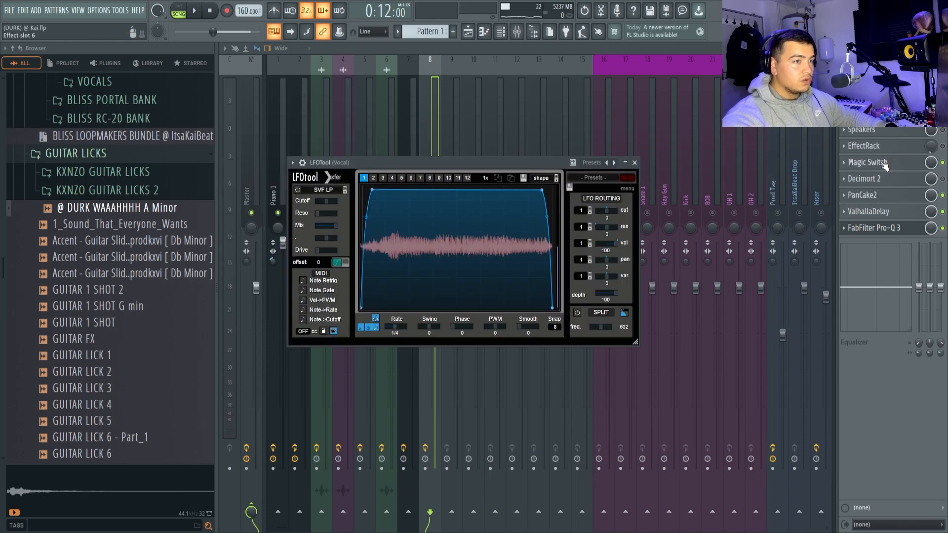
click(884, 163)
click(862, 196)
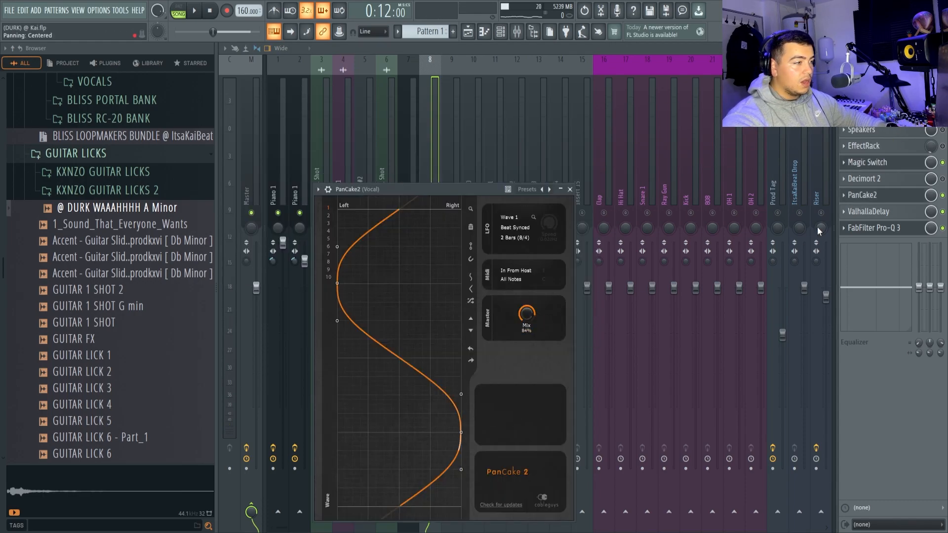
click(860, 213)
click(862, 229)
key(Escape)
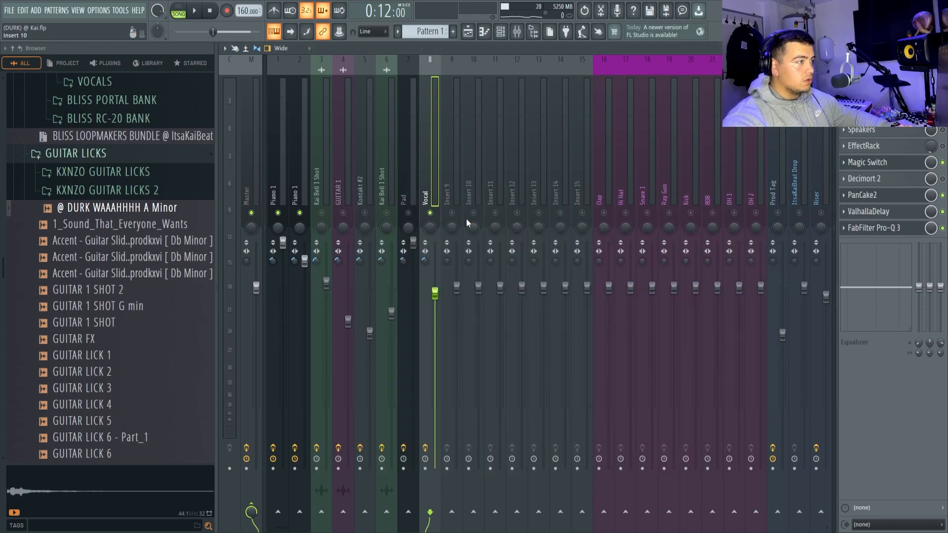
right_click(431, 213)
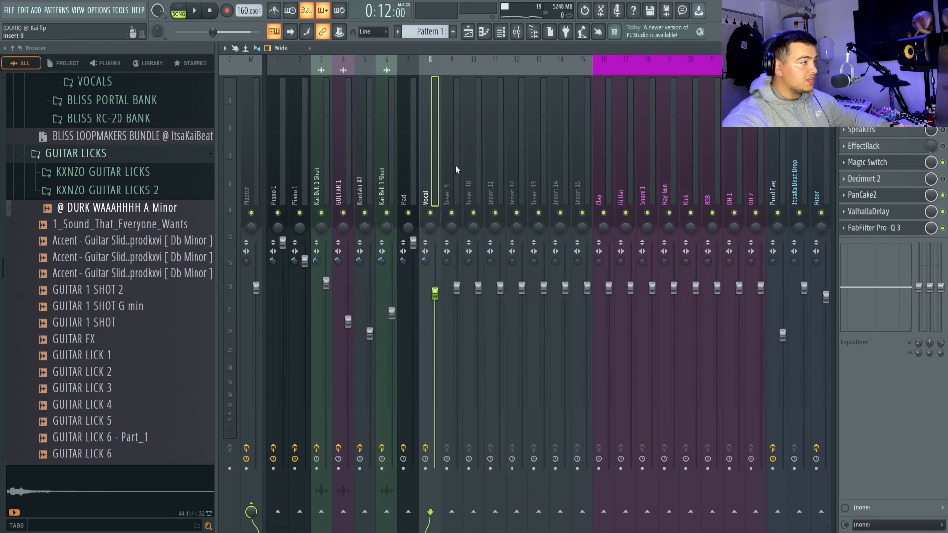
Step: Load an instrument from the Scarbee Rickenbacker Bass library into the Kontakt #5 rack
click(468, 33)
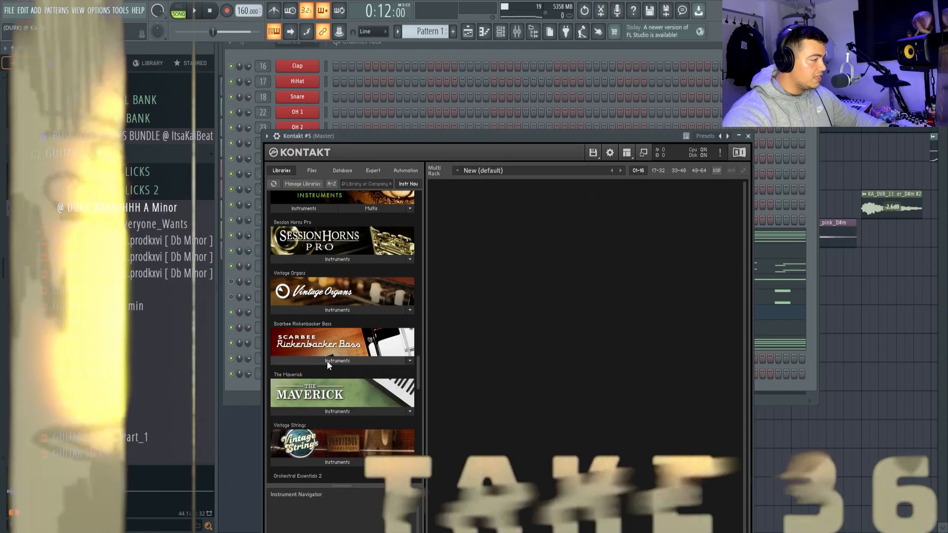
click(327, 361)
drag(309, 381, 447, 374)
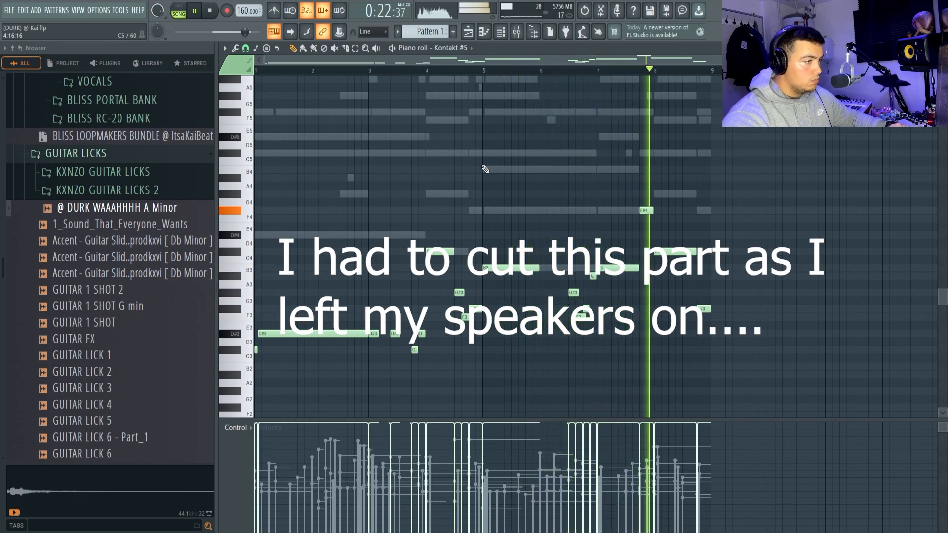
Step: Stop playback of the Kontakt #5 notes, bring up the playlist and select the time range back towards its opening bars
key(space)
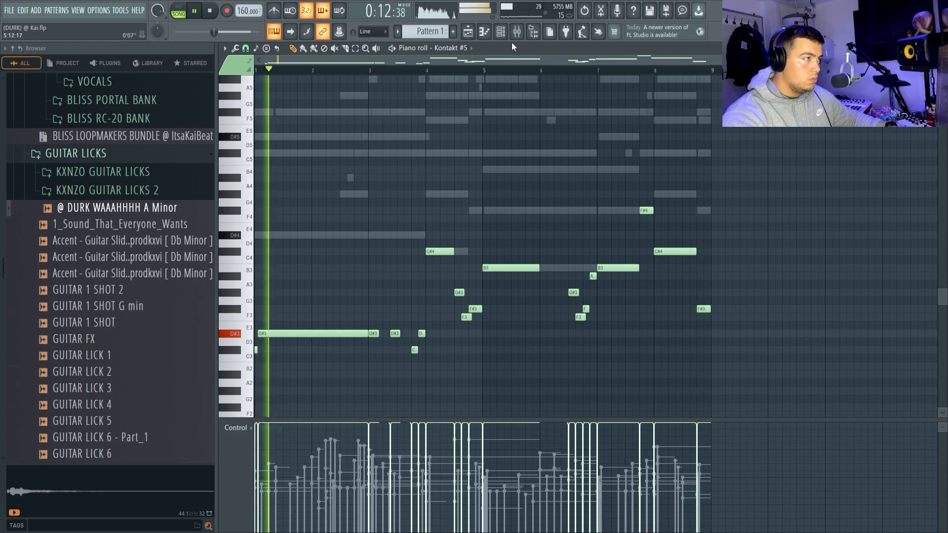
key(F6)
key(F9)
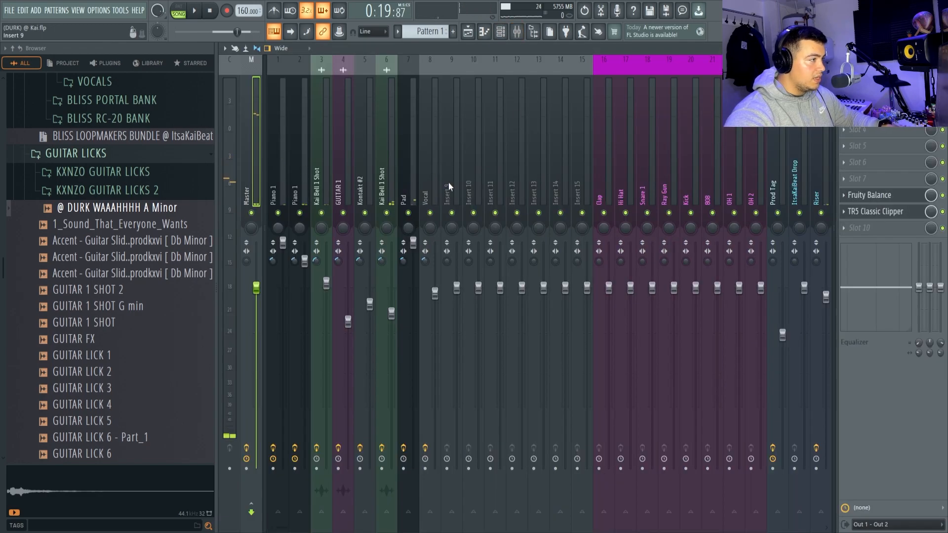
key(F5)
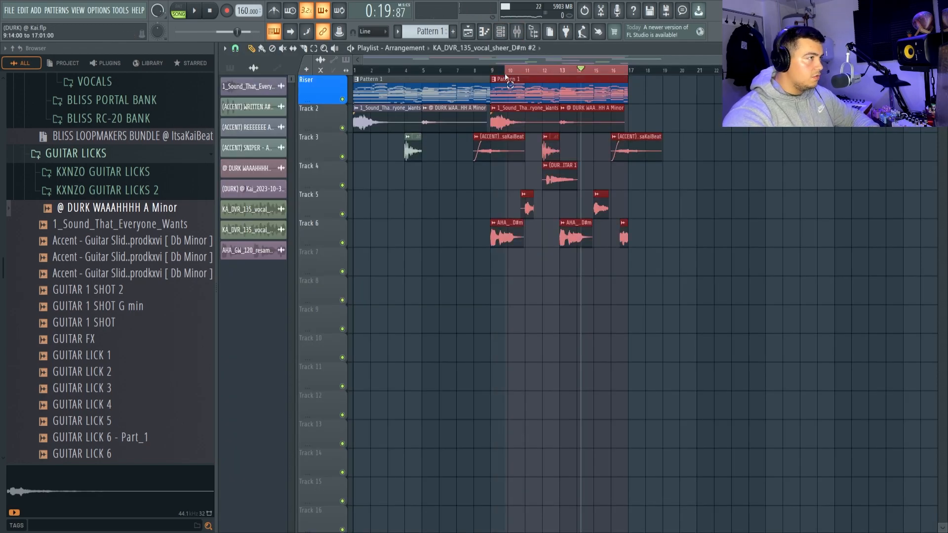
drag(506, 76, 361, 76)
click(481, 305)
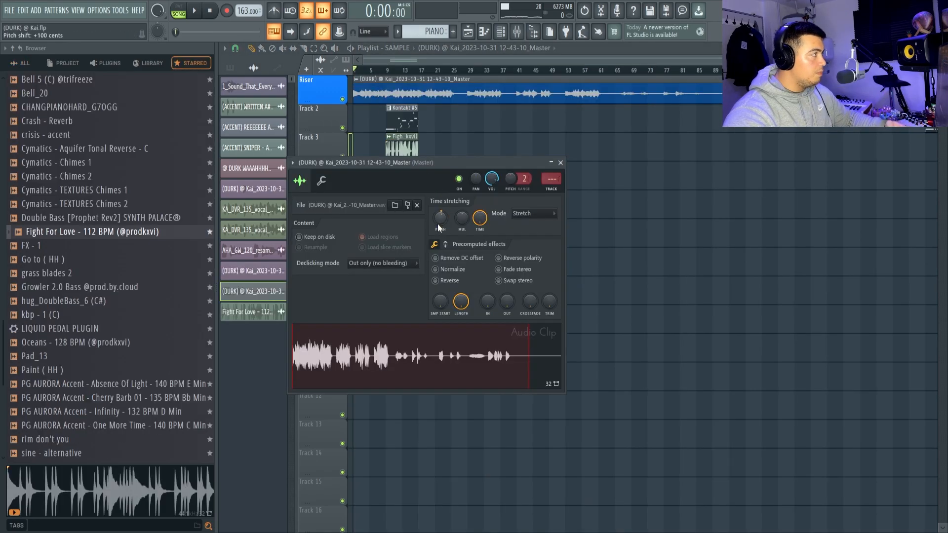
key(Escape)
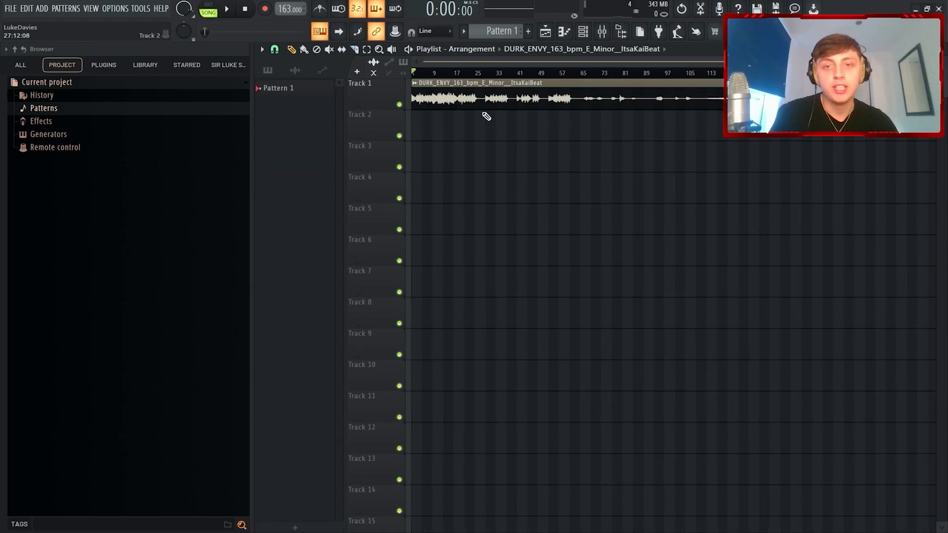
Step: Review the channel settings of the DURK_ENVY_163_bpm_E_Minor audio clip
double_click(487, 100)
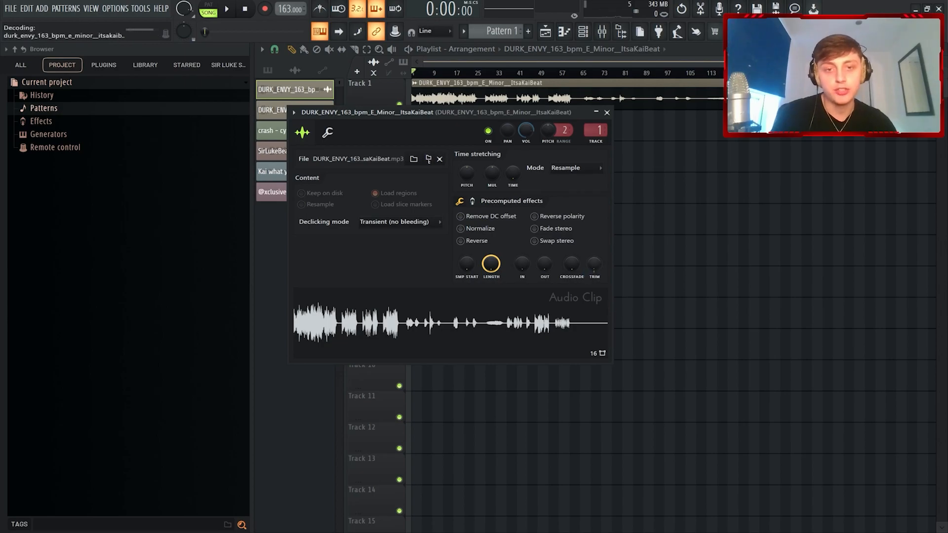
drag(595, 267, 599, 262)
click(271, 70)
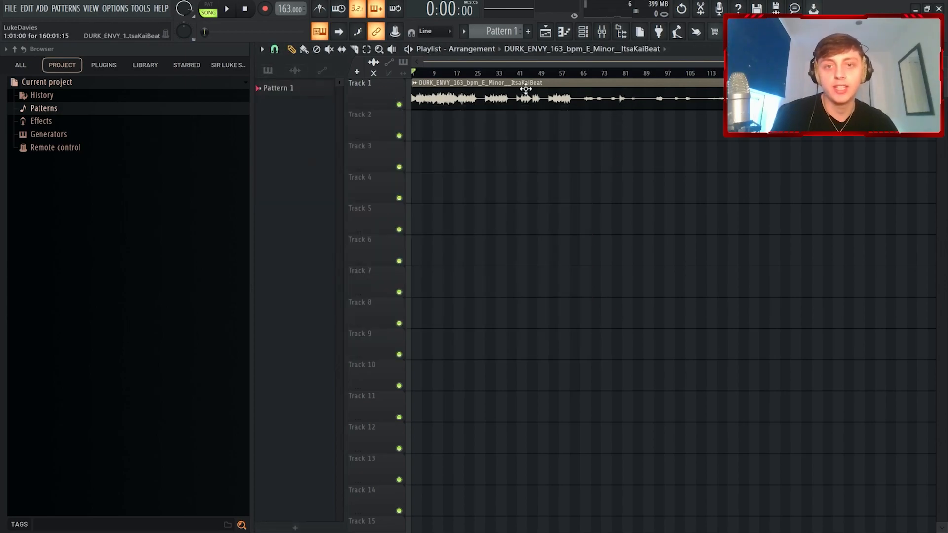
Step: Slice the DURK_ENVY audio clip at bar 141 and open the part after the cut in Newtone
scroll(407, 106, up, 10)
scroll(426, 125, down, 10)
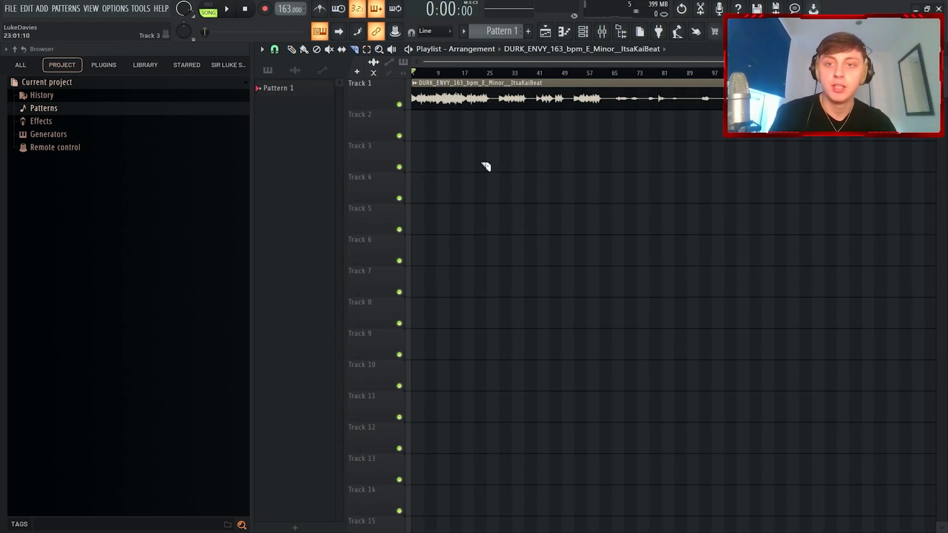
scroll(707, 190, up, 10)
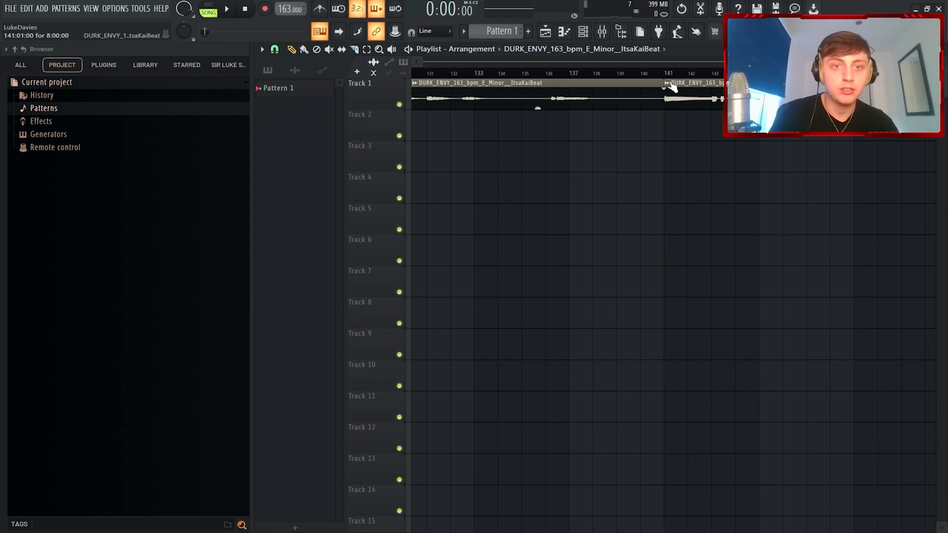
double_click(701, 87)
key(ctrl+shift+e)
Step: Show all channels in the channel rack and send the Newtone notes to the Sampler channel's piano roll
click(584, 32)
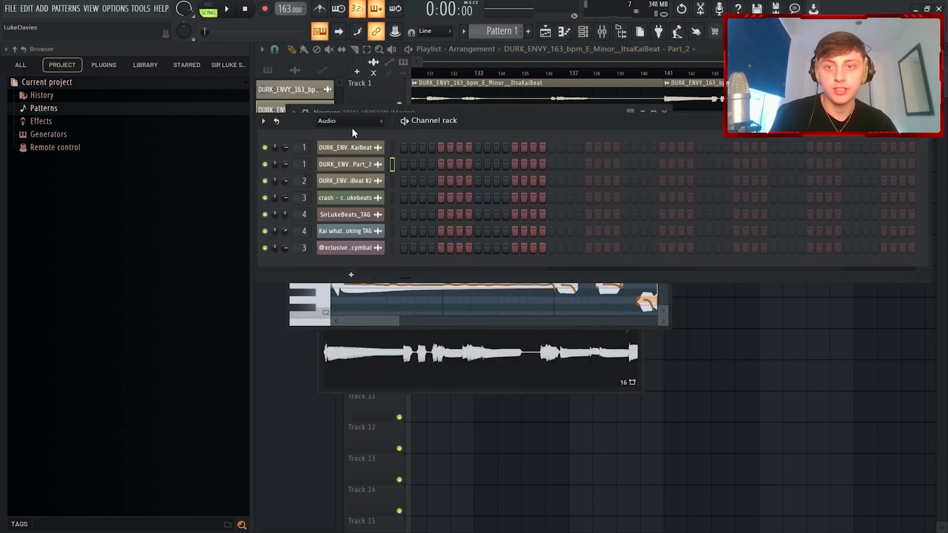
click(334, 133)
drag(440, 121, 440, 195)
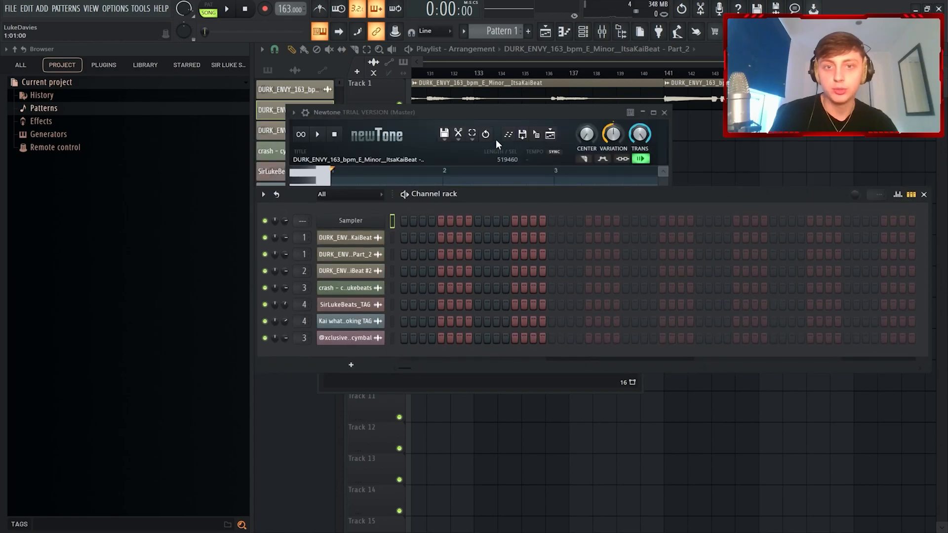
click(510, 139)
Step: Transpose all the Sampler's melody notes up three octaves and deselect them
click(731, 226)
key(ctrl+Up)
key(ctrl+Up)
key(ctrl+Up)
key(ctrl+d)
Step: Lower the melody notes of bars 5 to 8 by one octave, and the D6 note at the start of bar 4 likewise
scroll(739, 329, down, 1)
scroll(739, 328, down, 1)
drag(811, 357, 550, 11)
key(ctrl+Down)
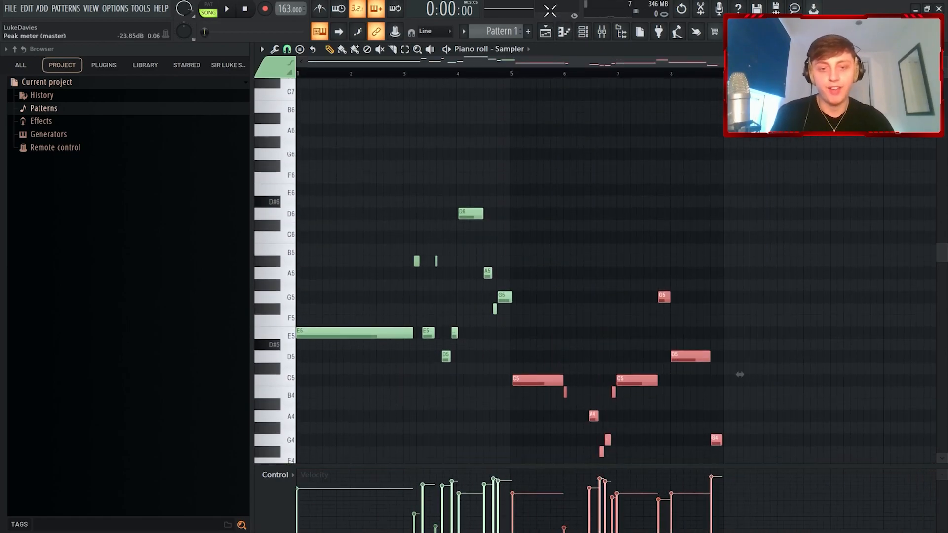
key(ctrl+d)
key(ctrl+Down)
key(ctrl+d)
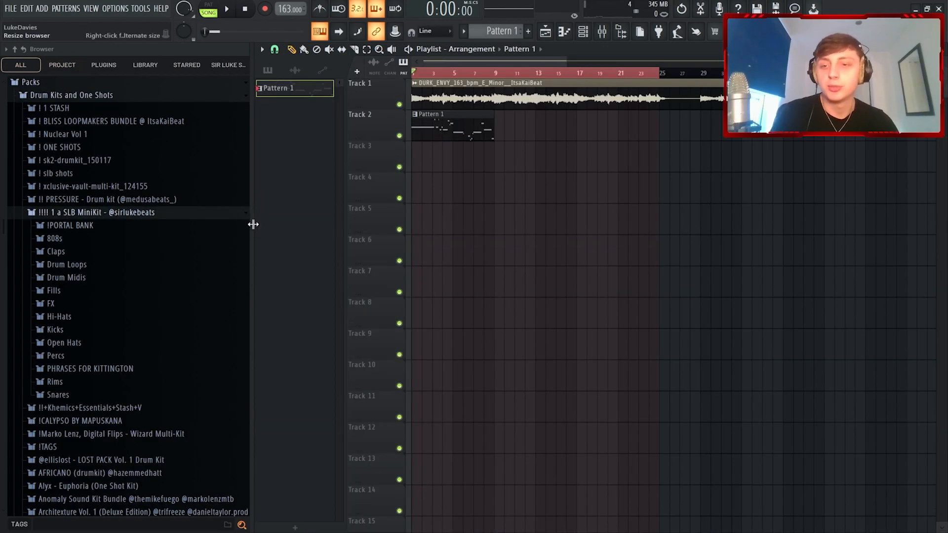
Step: Widen the browser slightly and open the 808s folder of the SLB MiniKit
drag(252, 223, 260, 222)
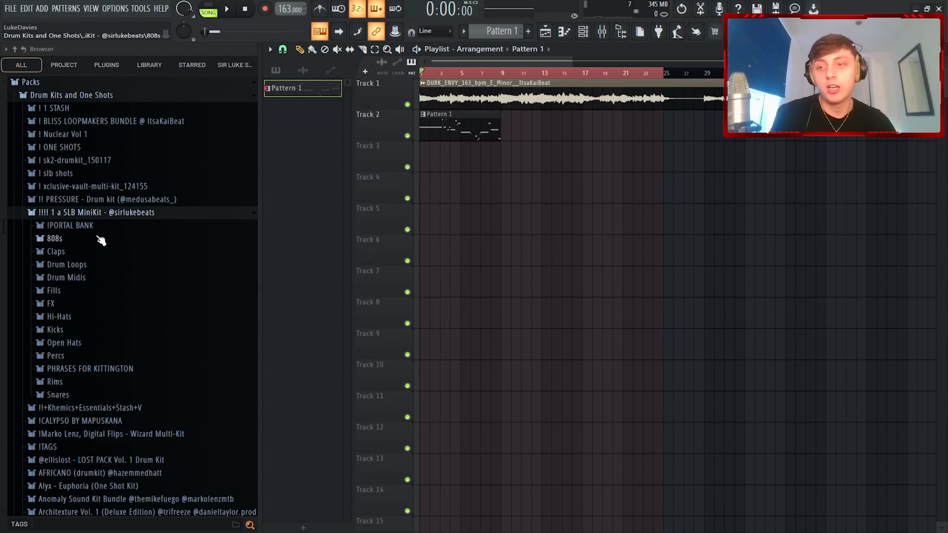
click(101, 240)
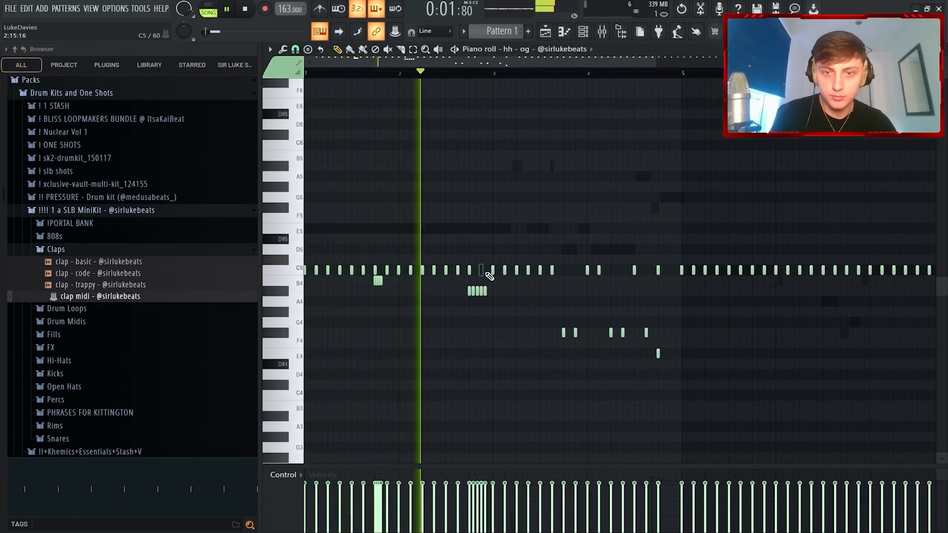
Step: Duplicate the hi-hat pattern of bars 1 to 4 into bars 5 to 8
scroll(628, 278, down, 1)
drag(599, 271, 922, 272)
drag(598, 74, 114, 244)
key(ctrl+b)
key(ctrl+d)
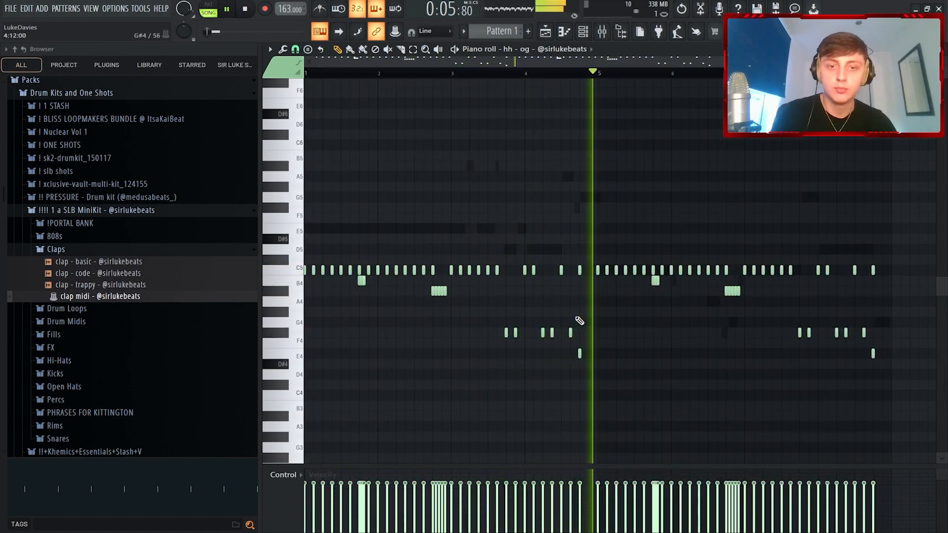
Step: Replace the closing C5 and E4 hi-hat notes of bar 4 with a rising A#4 and B4
scroll(572, 351, up, 2)
key(space)
drag(576, 357, 563, 296)
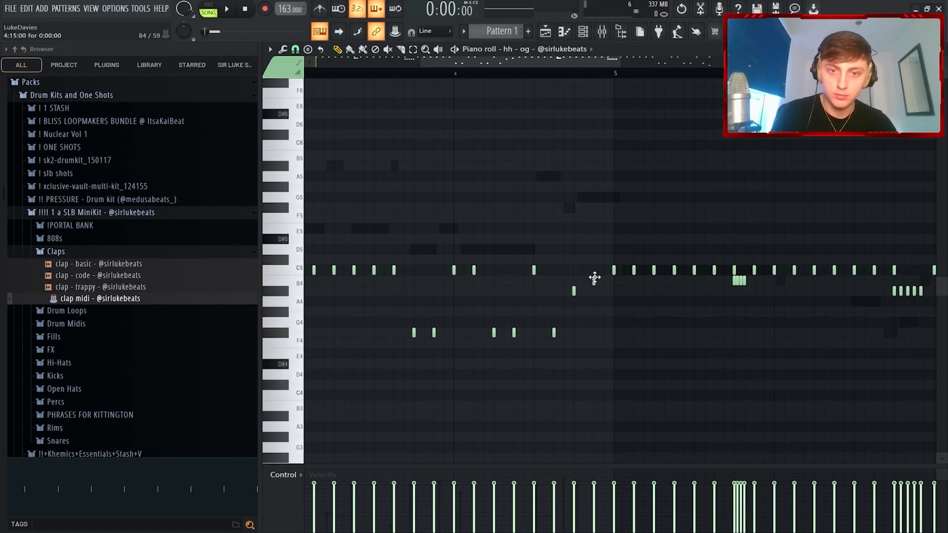
Step: Replace the closing C5 and E4 hi-hat notes of bar 8 with A#4 and B4 while the beat plays
scroll(594, 277, down, 3)
key(space)
right_click(737, 352)
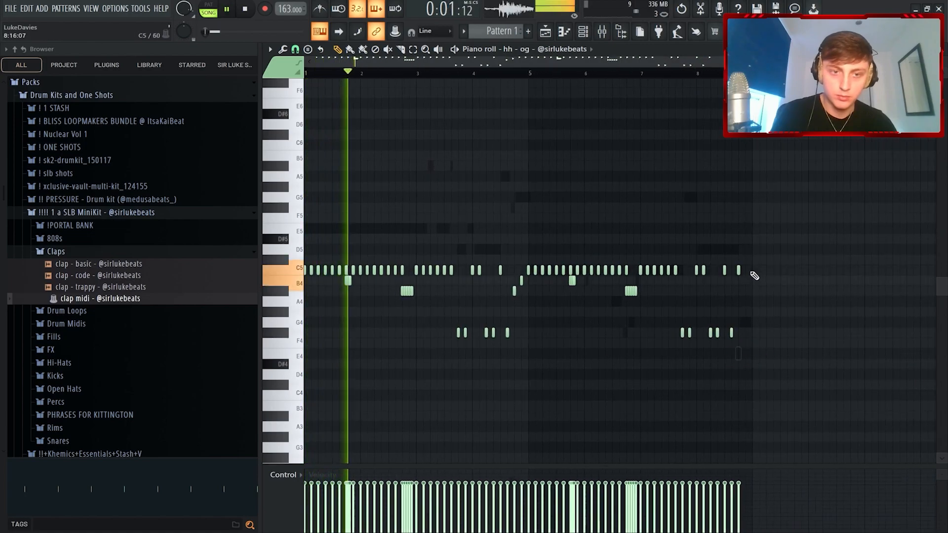
scroll(747, 276, up, 2)
drag(732, 271, 746, 285)
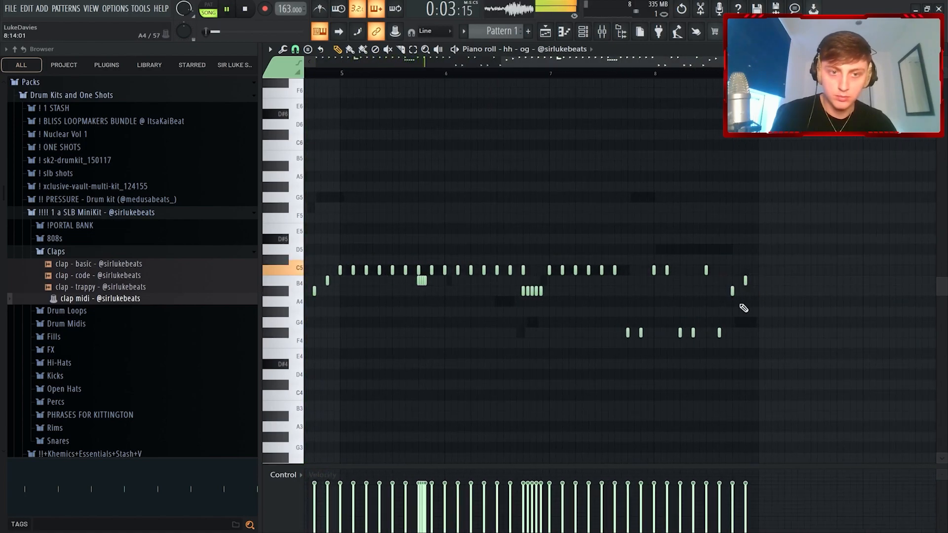
Step: Raise the second pair of F#4 hi-hat notes in bars 4 and 8 to G#4
scroll(540, 347, down, 2)
scroll(540, 350, up, 2)
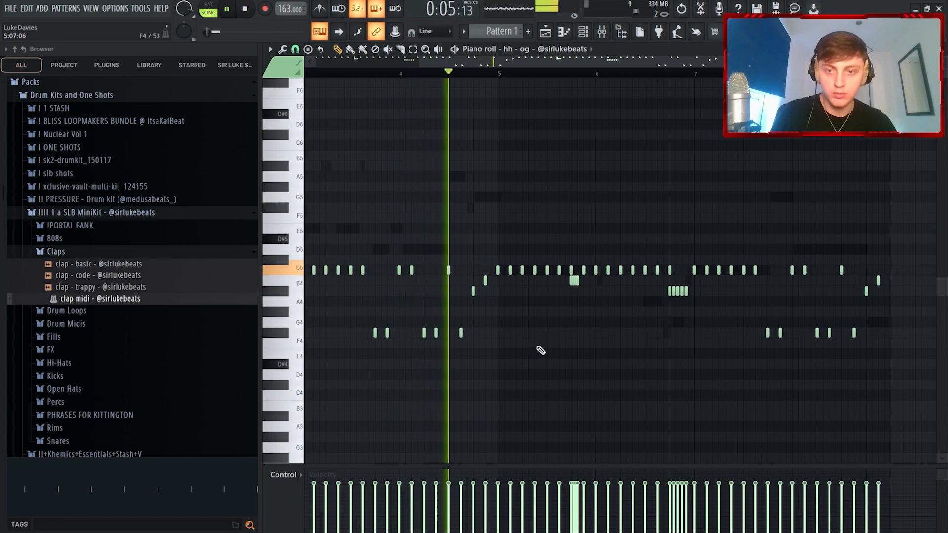
drag(446, 339, 424, 310)
ctrl+click(866, 342)
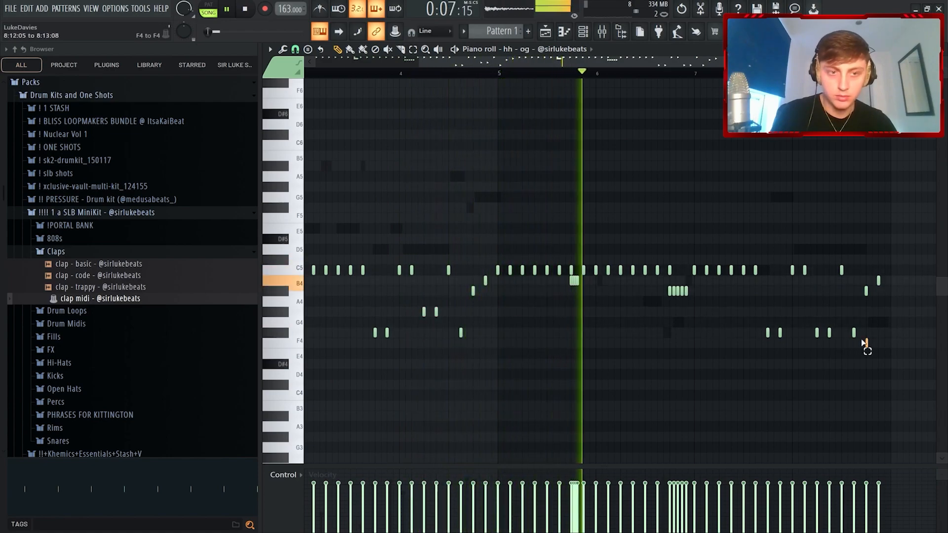
drag(839, 342, 817, 310)
ctrl+click(784, 390)
ctrl+right_click(791, 387)
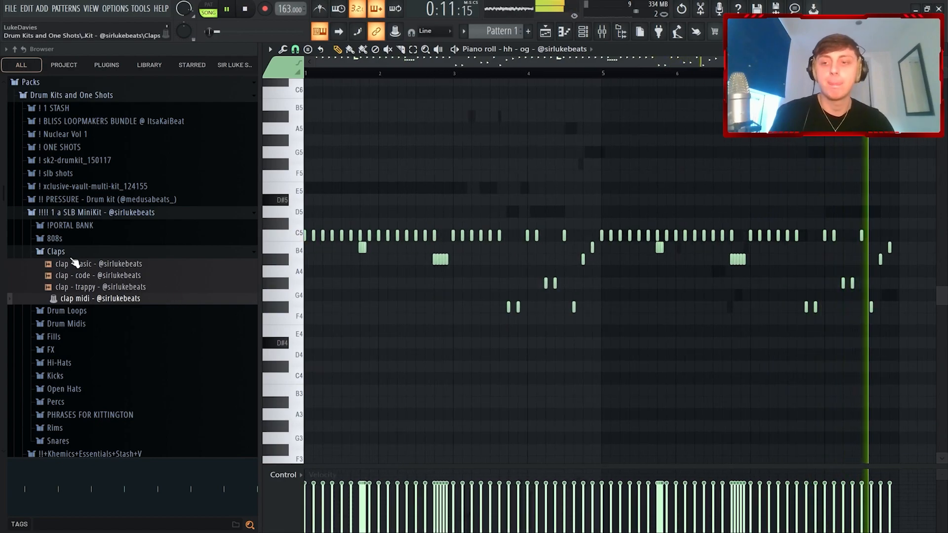
Step: Place a C5 everyday open-hat note early in bar 1 and repeat it at the same spot in bar 5
click(56, 252)
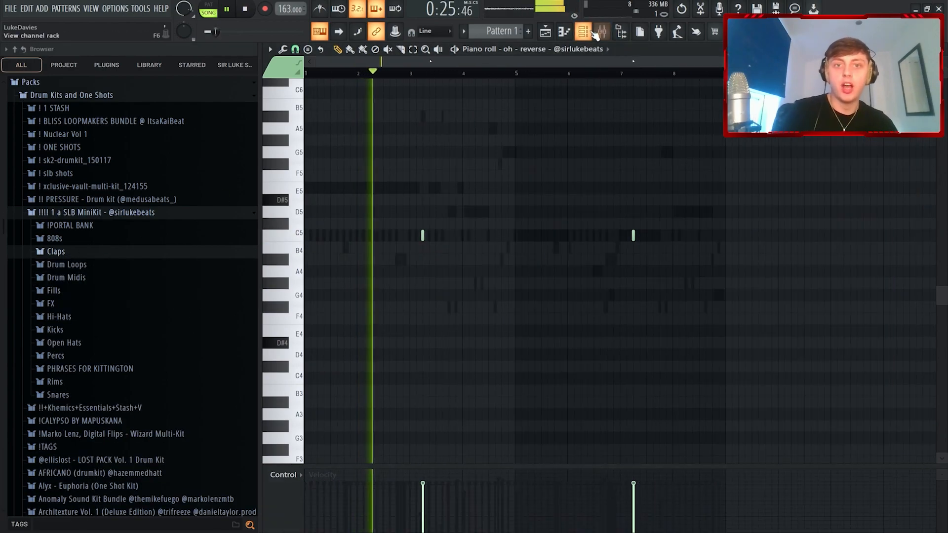
click(595, 33)
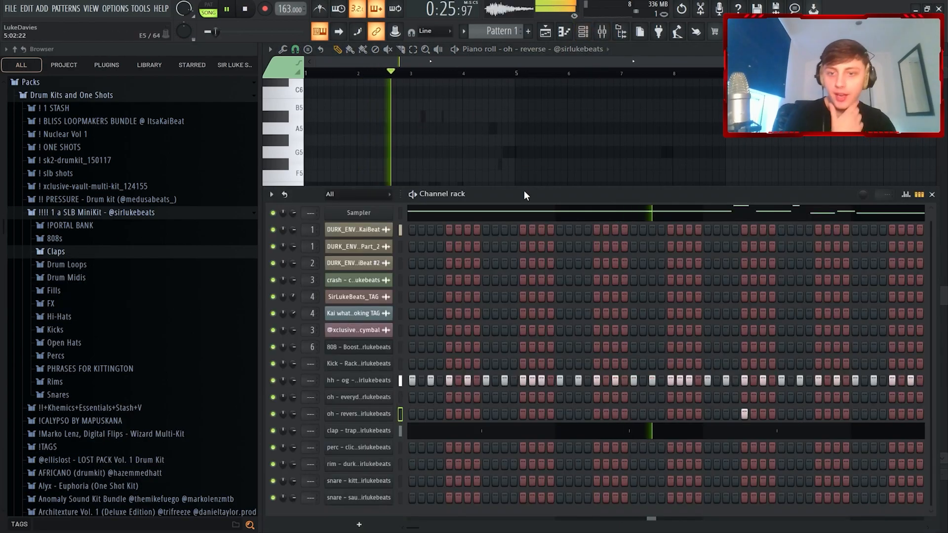
click(411, 392)
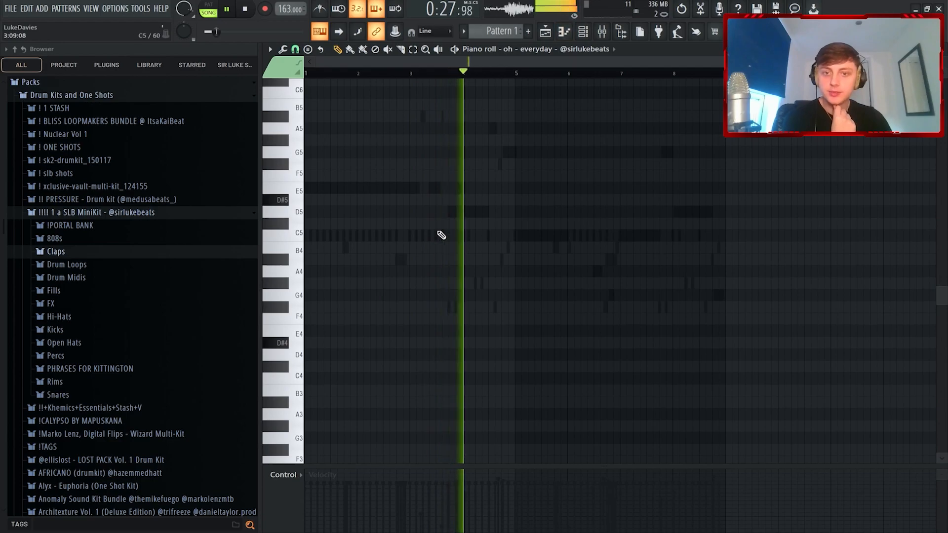
click(317, 235)
click(531, 234)
drag(531, 233, 528, 238)
key(ctrl+a)
key(ctrl+d)
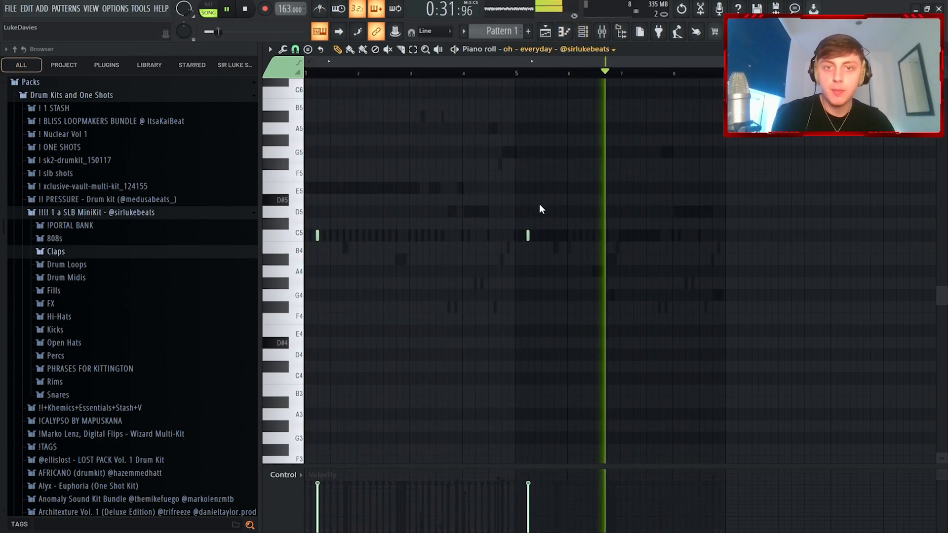
Step: Place a C5 note near the start of bar 1 for the durk rim and route the rim to mixer track 13
key(Down)
click(300, 240)
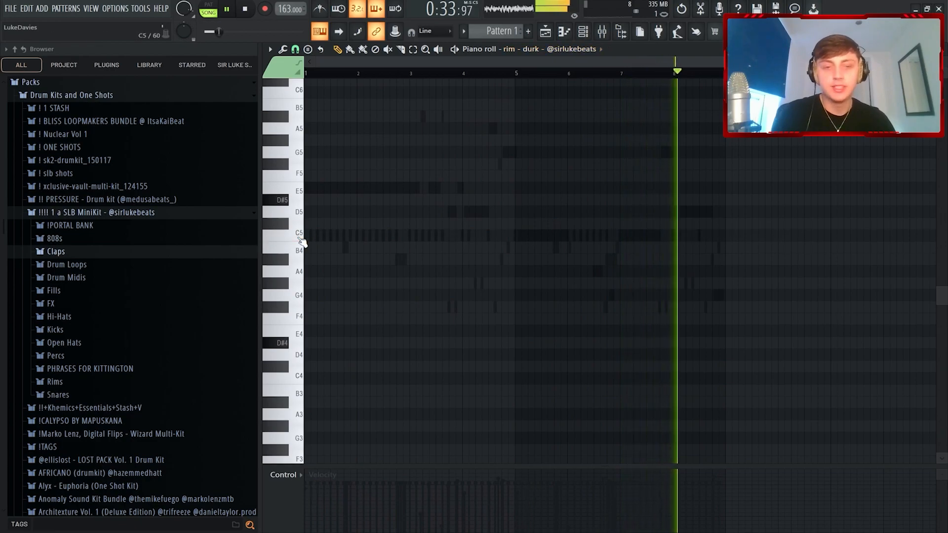
click(308, 235)
right_click(309, 236)
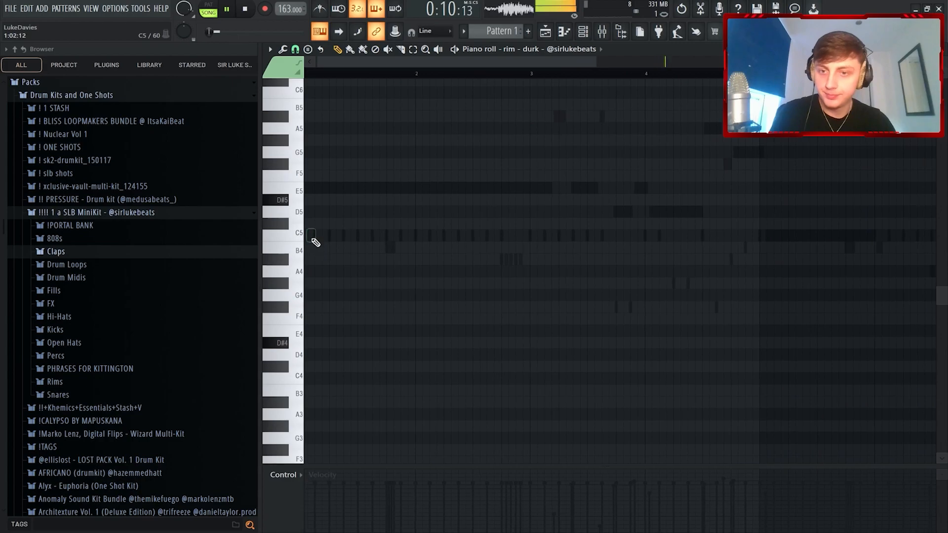
scroll(322, 269, down, 2)
click(602, 31)
click(631, 170)
key(ctrl+l)
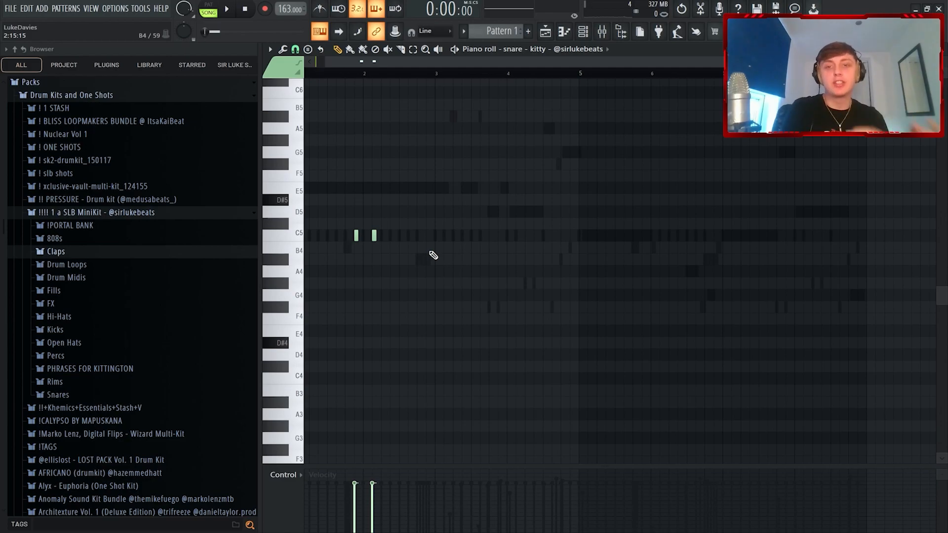
Step: Duplicate the two kitty snare notes around the bar 2 line to the same position around the bar 6 line
scroll(430, 104, left, 1)
key(ctrl+b)
key(ctrl+d)
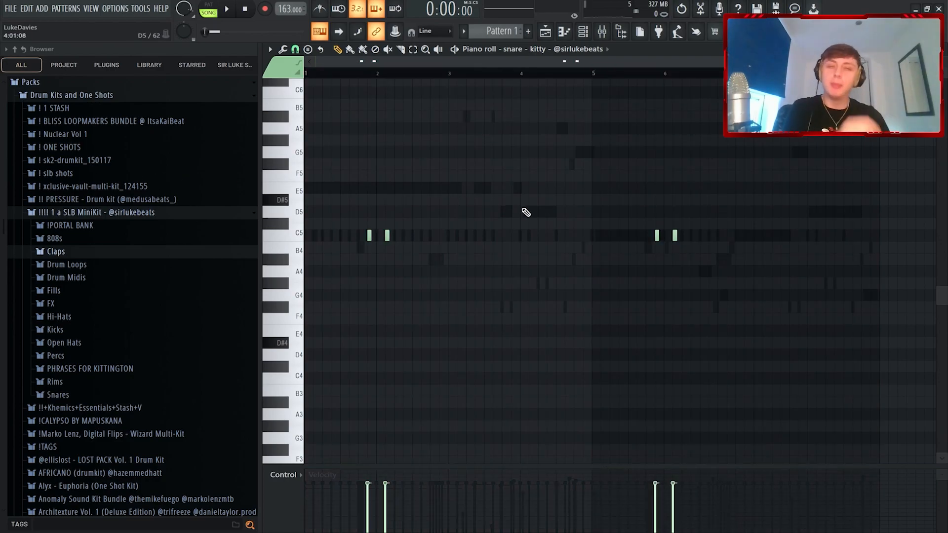
Step: Place C5 click perc notes as a pair in bar 2 and a single late in bar 3, repeated in bars 6 and 7
key(F6)
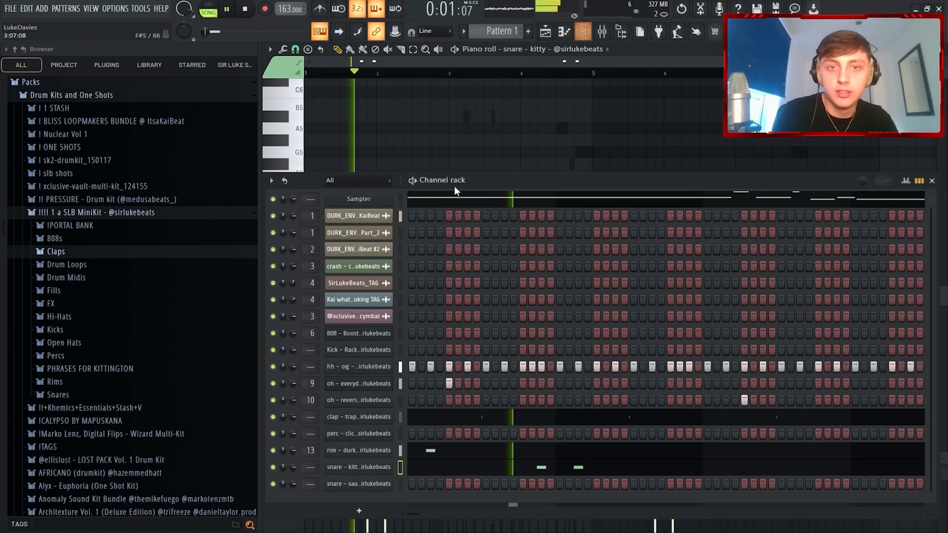
drag(437, 183, 446, 117)
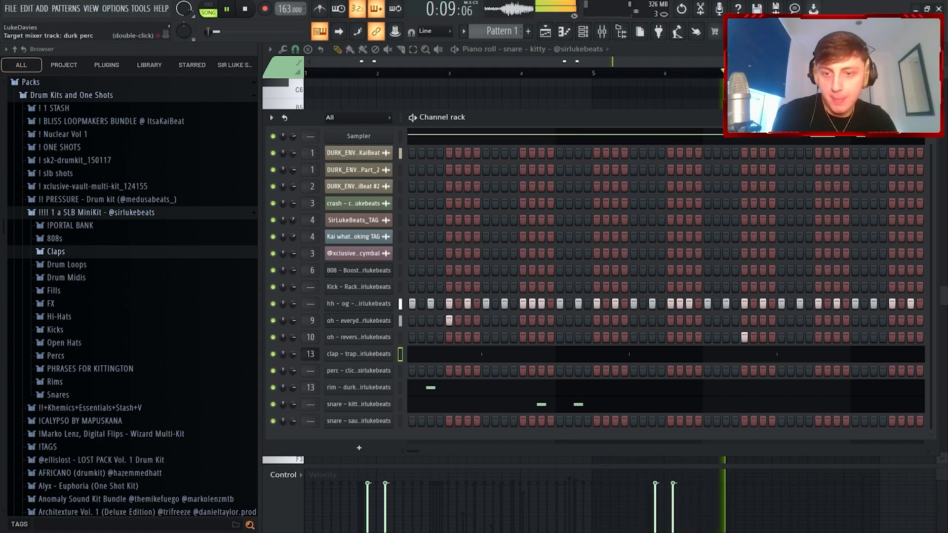
click(400, 371)
key(F7)
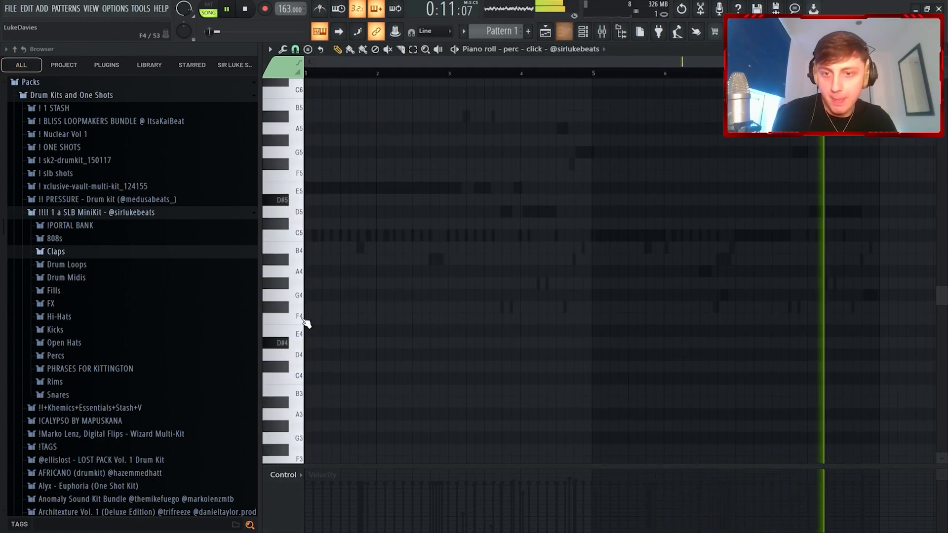
click(400, 240)
click(396, 236)
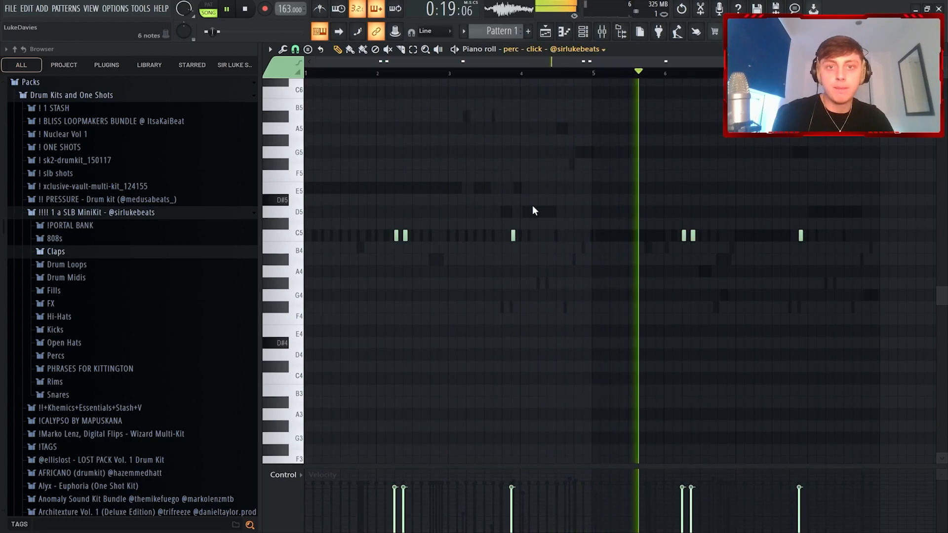
Step: Place C5 sauce snare notes early in bars 4 and 8, plus two closing notes in bar 8
key(Down)
click(532, 237)
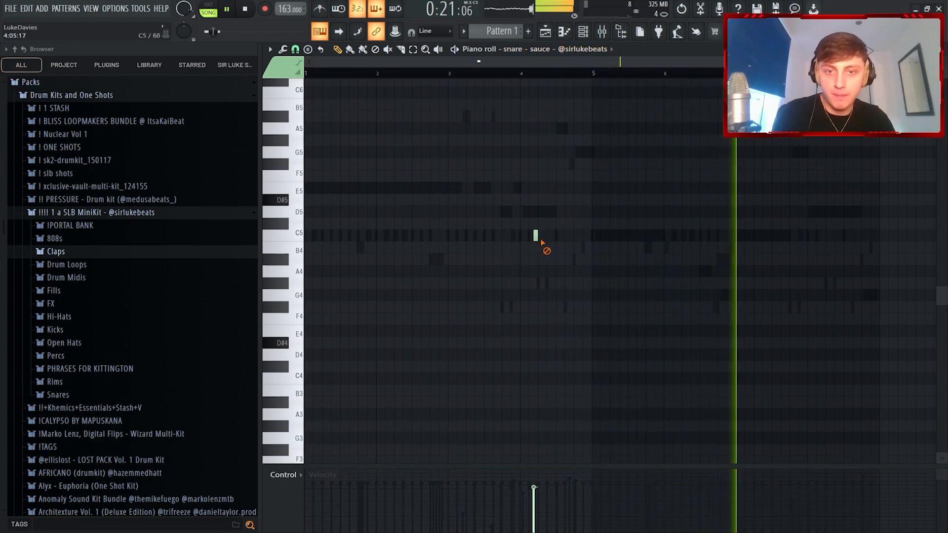
click(819, 237)
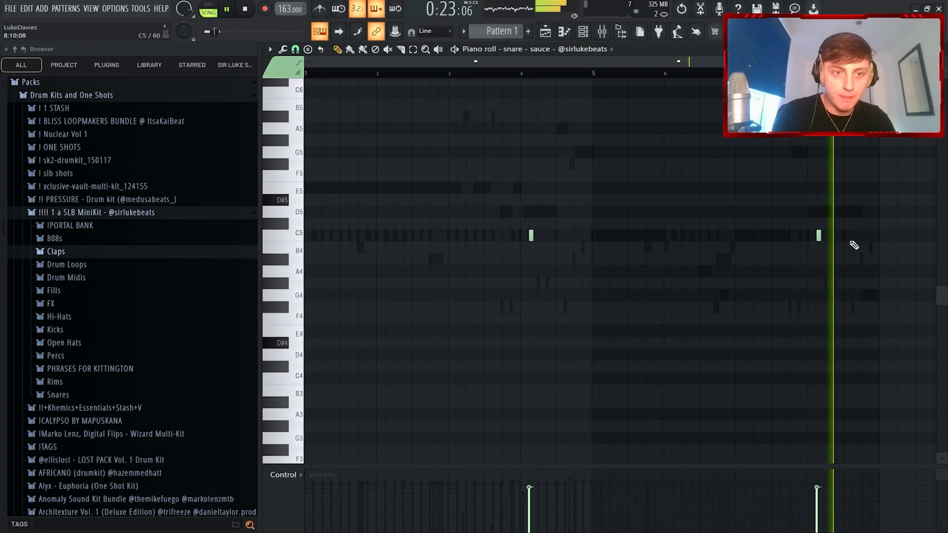
click(855, 236)
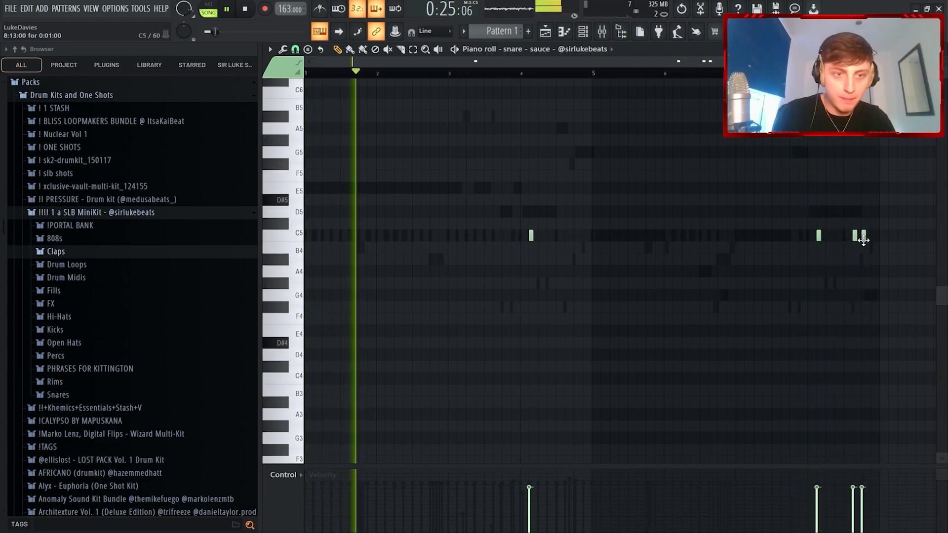
Step: Chop the last C5 sauce snare note of bar 8 into a fast roll followed by an A#4 note
key(ctrl+u)
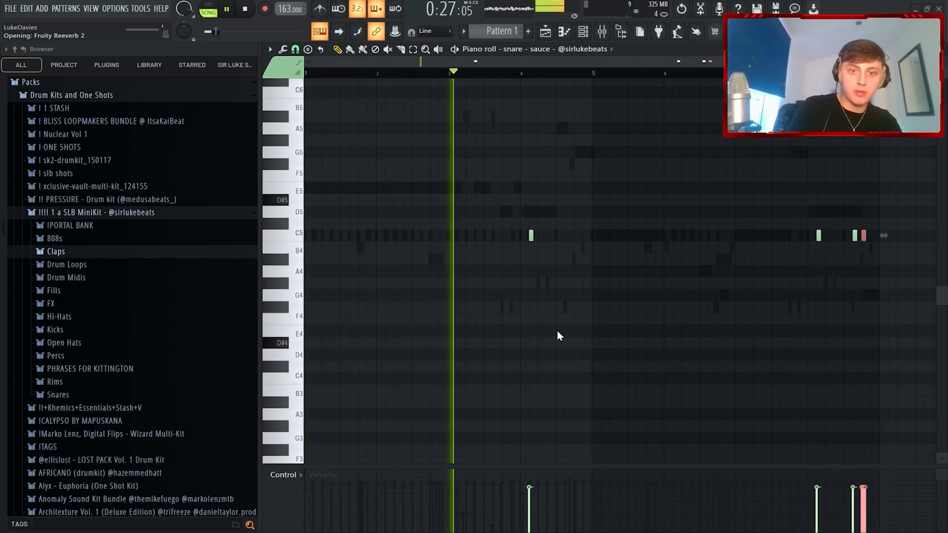
scroll(841, 284, up, 3)
right_click(905, 247)
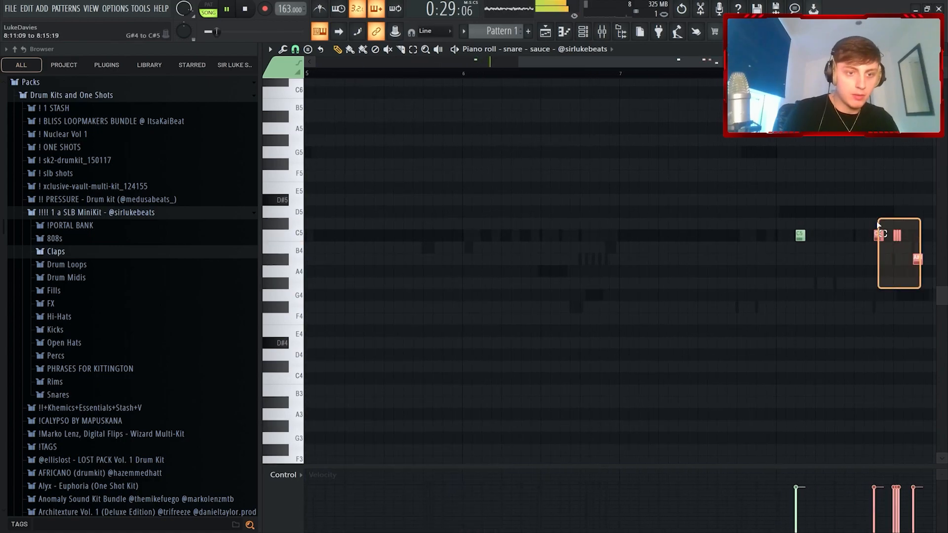
Step: Taper the velocities of the chopped snare roll in bar 8 downward
click(294, 477)
click(301, 485)
mouse_move(894, 500)
mouse_down()
mouse_move(894, 480)
mouse_move(899, 528)
mouse_up()
right_click(300, 477)
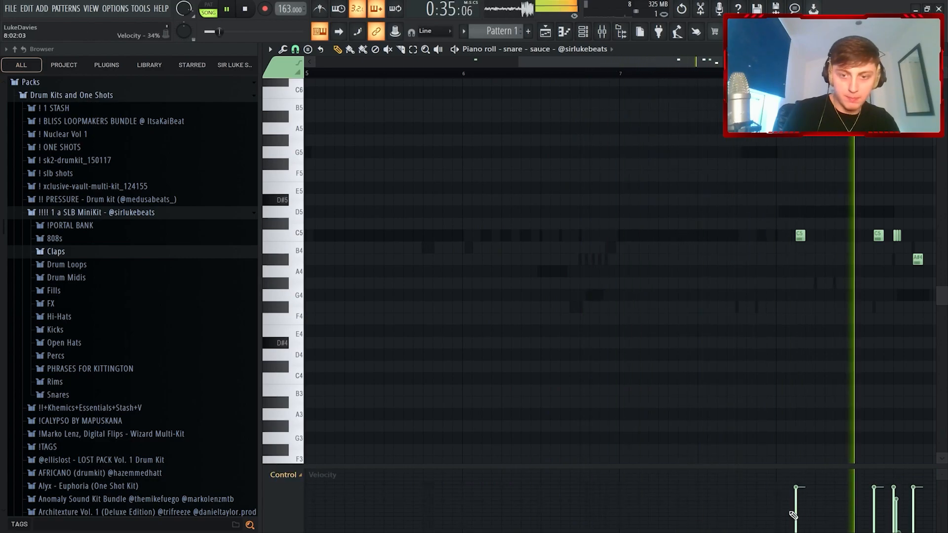
drag(893, 488, 899, 500)
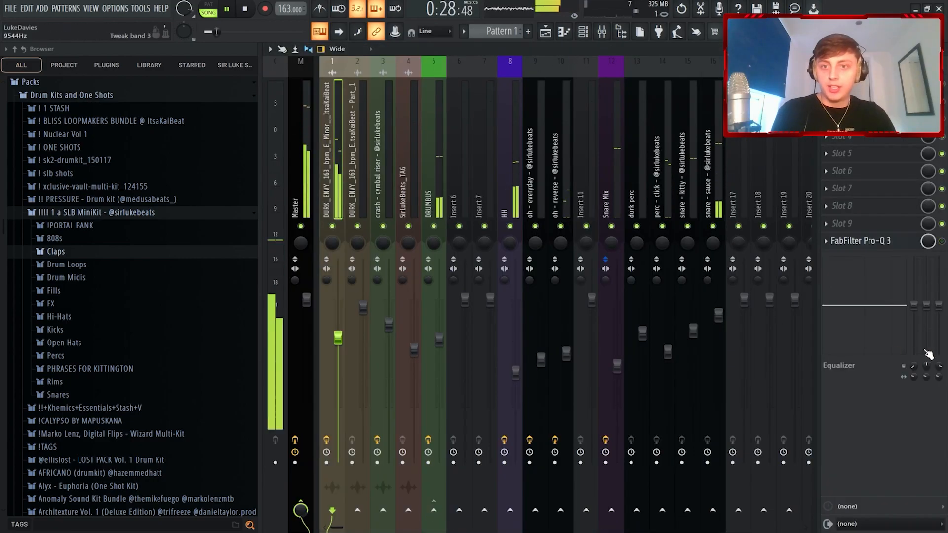
Step: Enable the FabFilter Pro-Q 3 low cut at about 200 Hz on the melody's mixer track
click(899, 242)
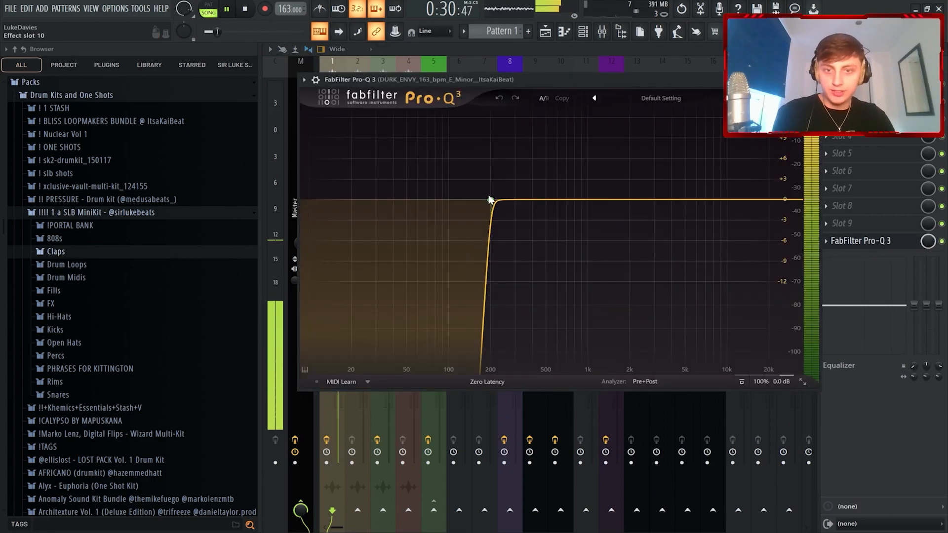
click(814, 79)
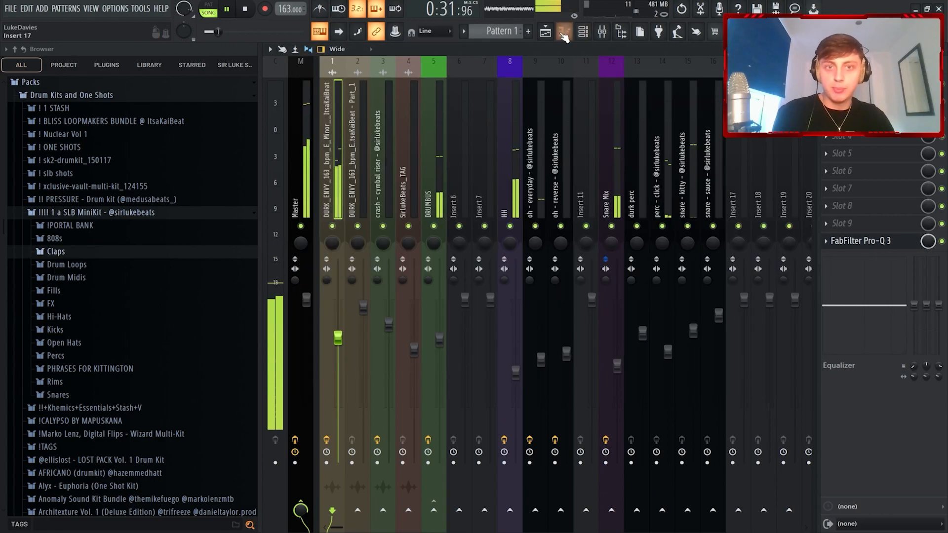
click(599, 32)
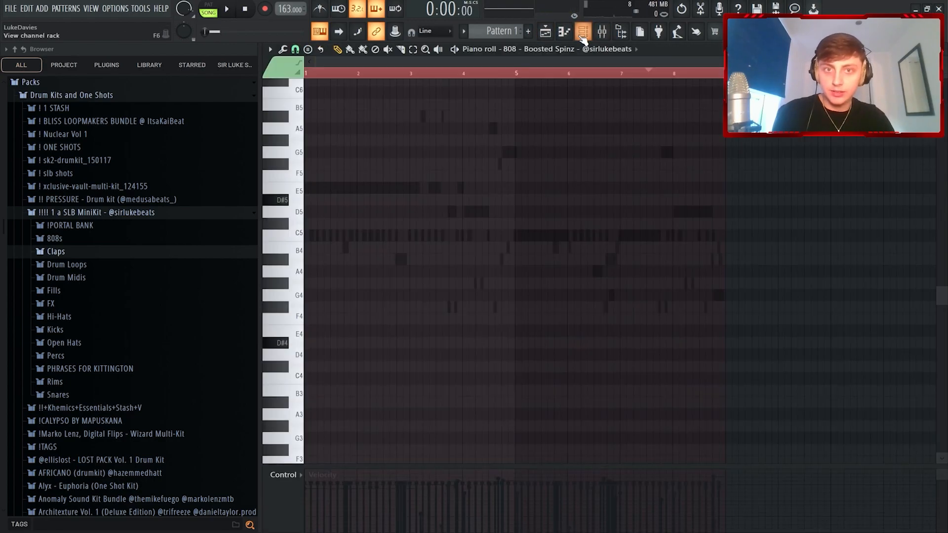
Step: Place E5 notes for the Boosted Spinz 808 at the start of bar 1 and three times through bar 3
click(583, 32)
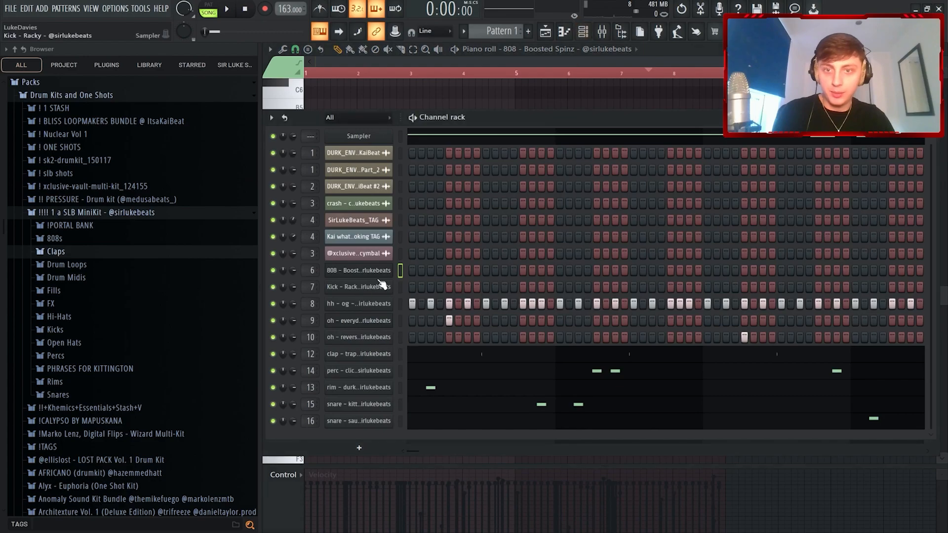
key(F7)
key(F7)
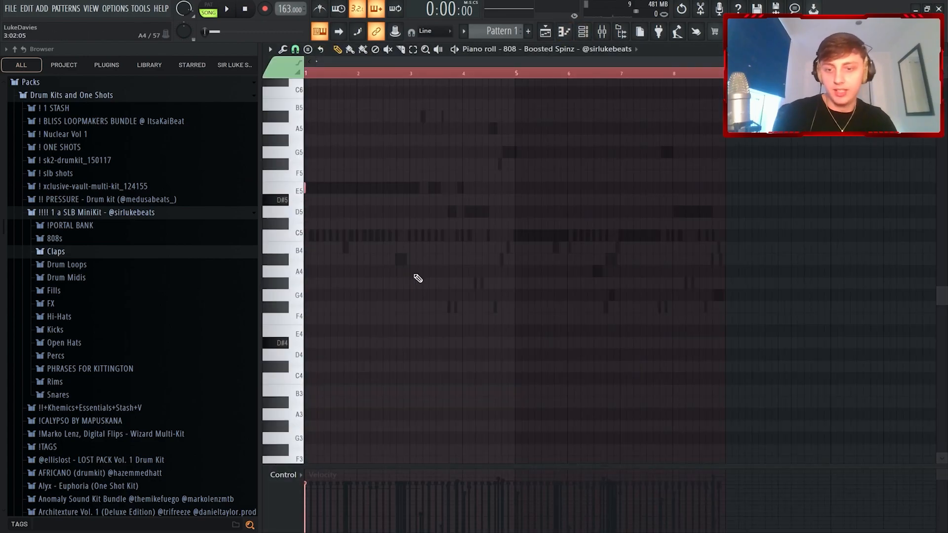
key(space)
click(411, 189)
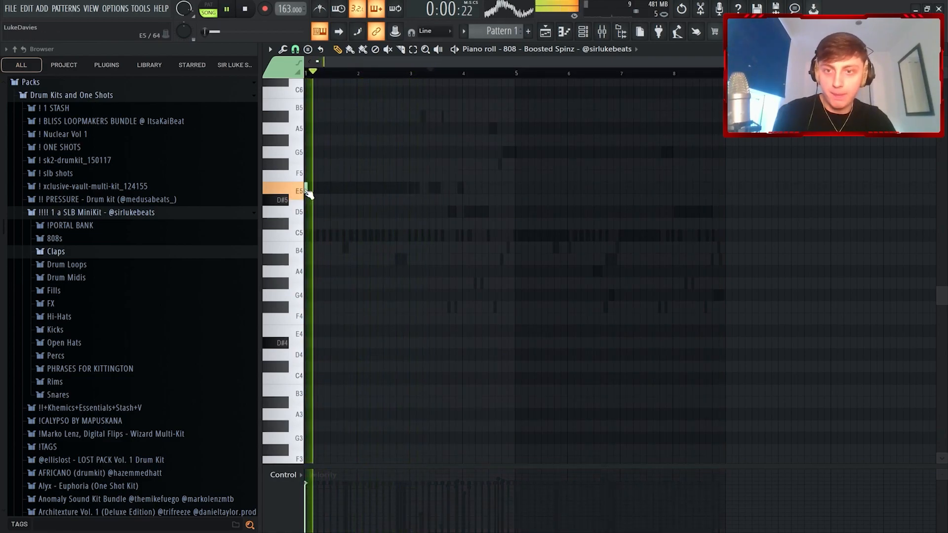
drag(418, 190, 413, 190)
scroll(421, 202, up, 3)
click(439, 189)
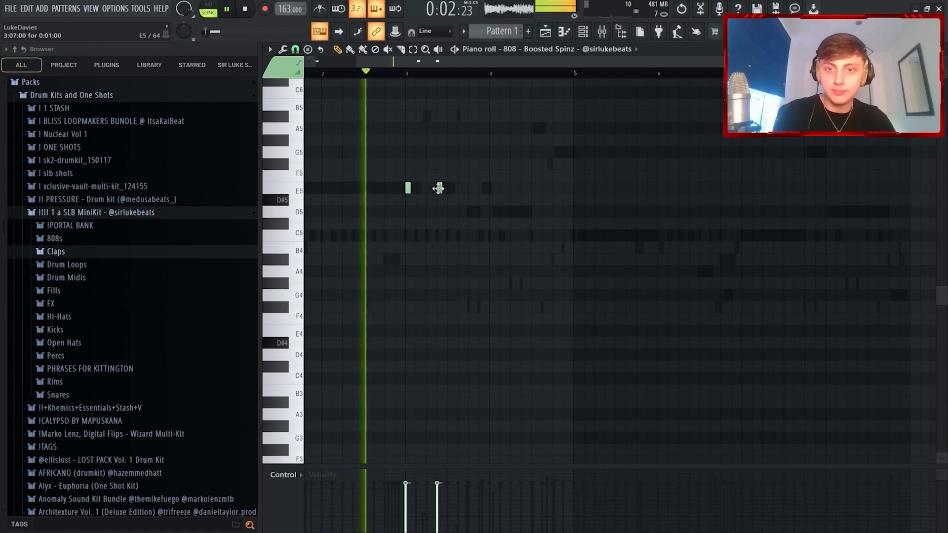
click(471, 188)
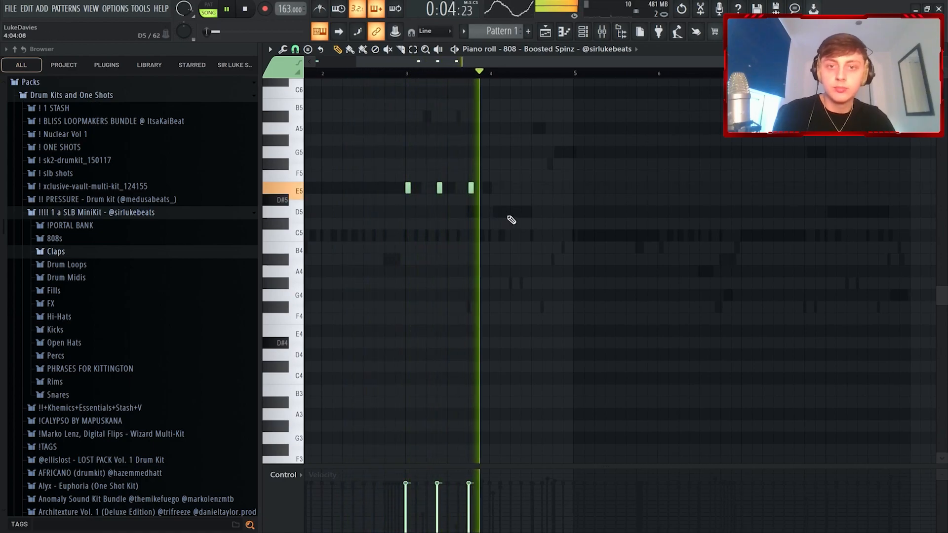
Step: Add two D5 808 notes in bar 4 and a C5 early in bar 5, and raise all 808 velocities to maximum
click(513, 212)
click(545, 211)
click(576, 236)
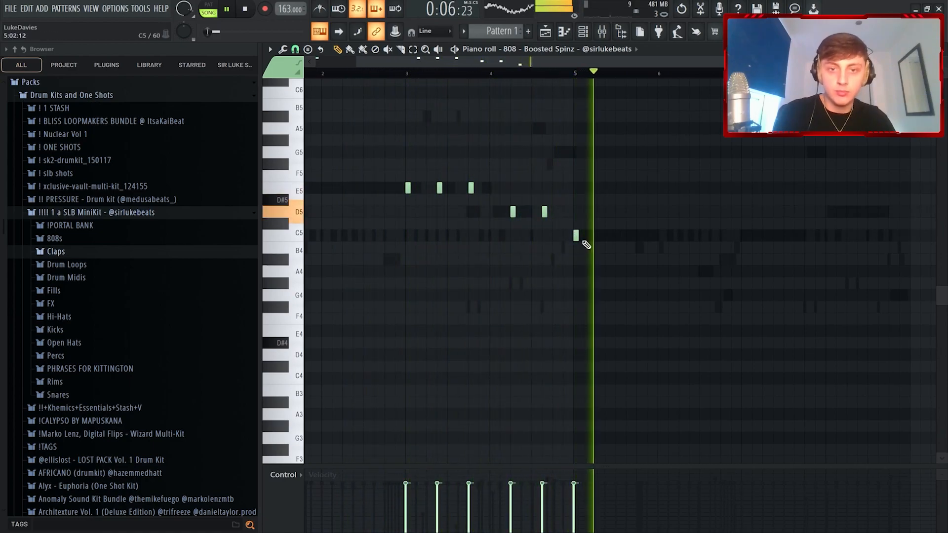
drag(583, 239, 595, 238)
key(ctrl+a)
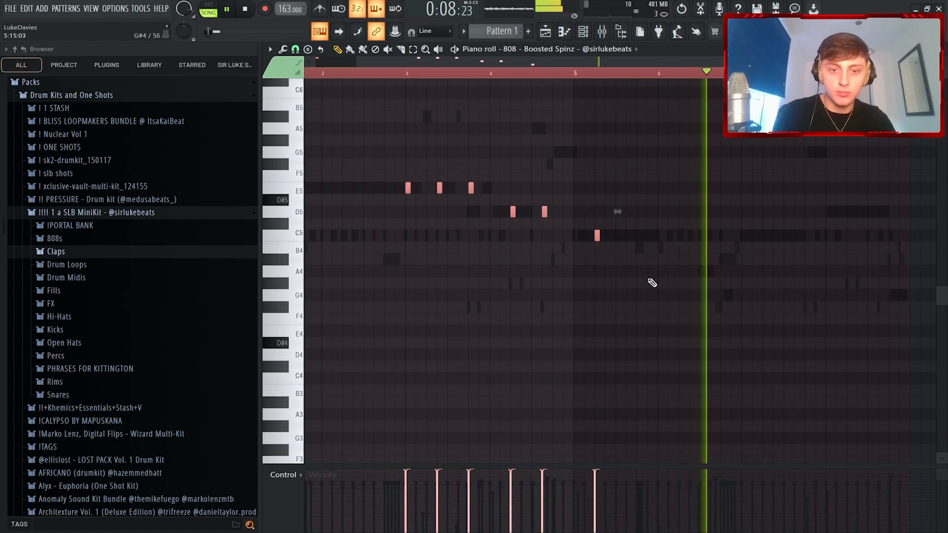
key(ctrl+d)
Step: Add two C5 808 notes in bar 7, three D5 notes in bar 8 and an A4 note at bar 9
click(746, 236)
click(808, 236)
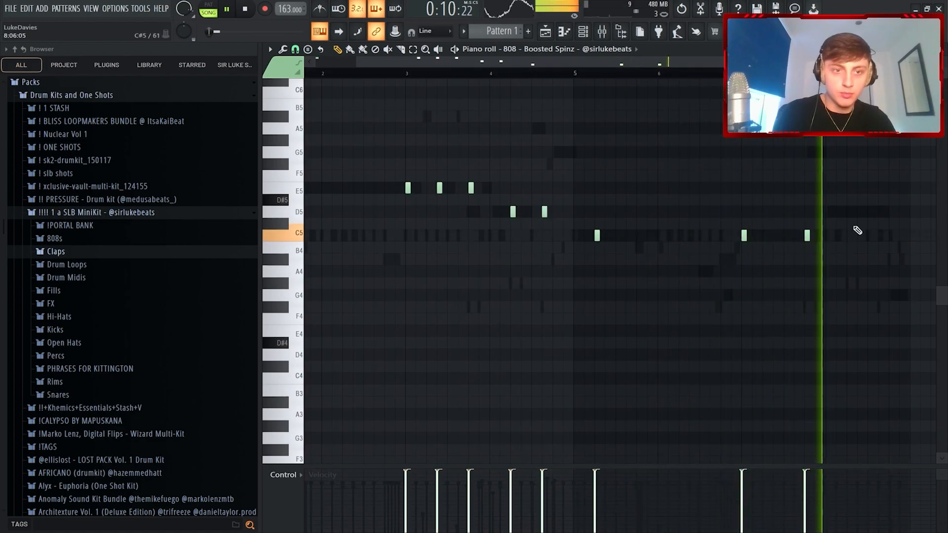
click(847, 212)
click(876, 213)
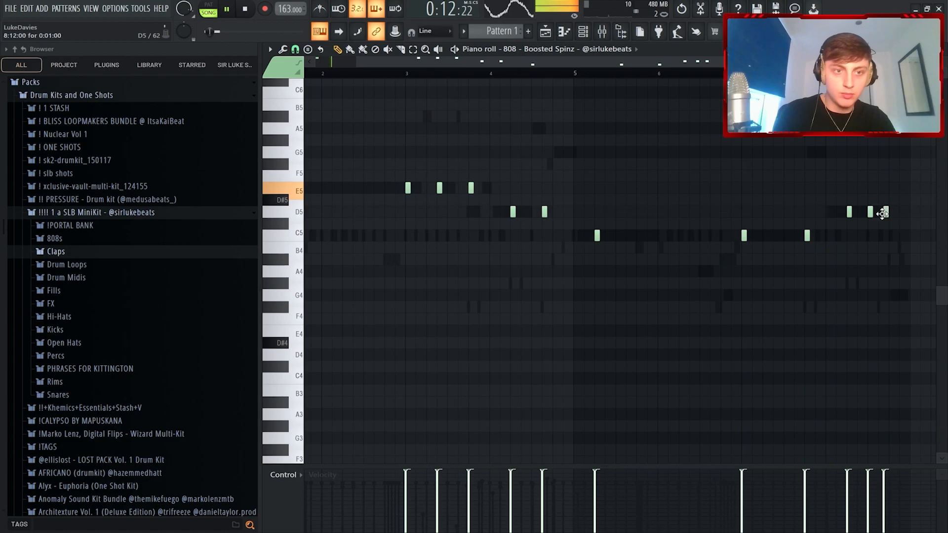
click(914, 272)
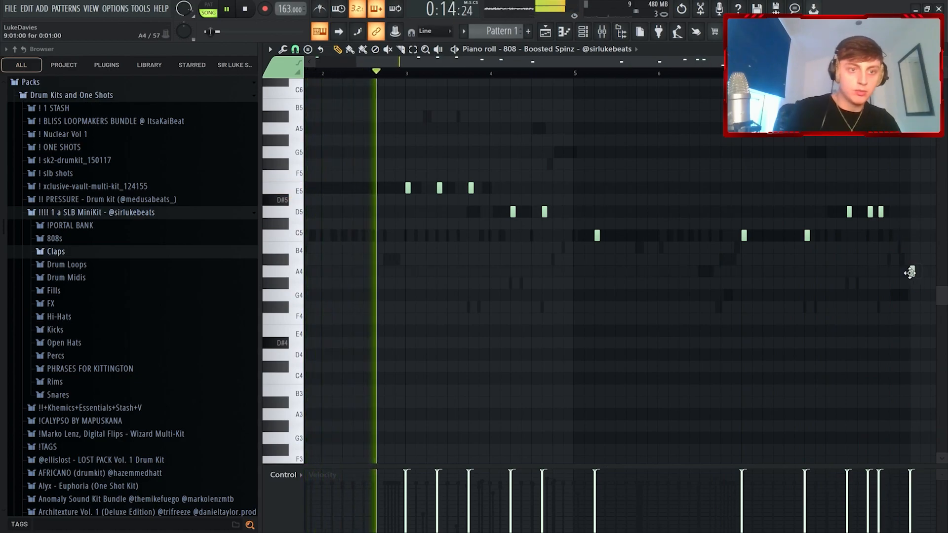
Step: Extend the 808 notes legato so each reaches the next, and delete the A4 note at bar 9
key(ctrl+l)
right_click(919, 271)
scroll(789, 322, down, 1)
Step: Lower the 808's volume on mixer track Insert 6
key(F9)
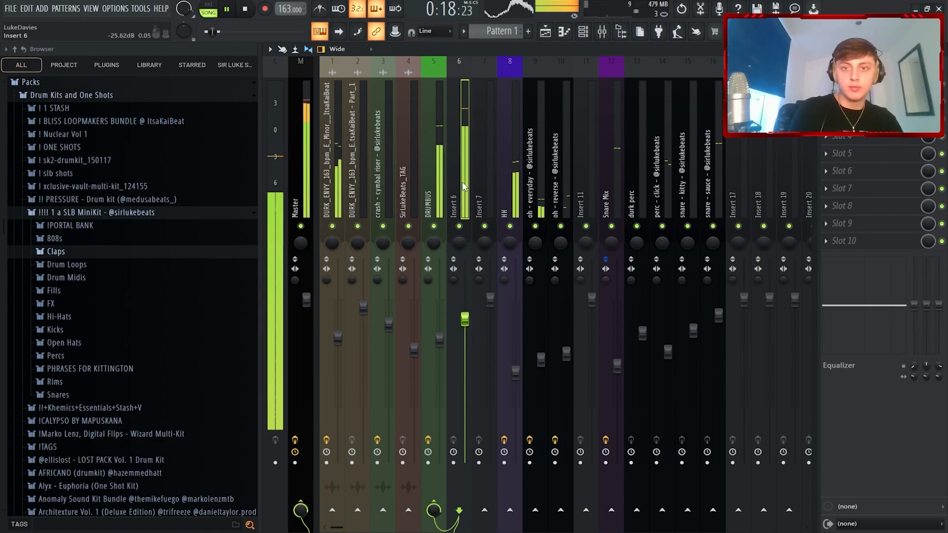
click(585, 33)
Step: Stop playback and replace the opening C5 hi-hat notes of bar 5 with a fast C5 roll
key(F7)
key(space)
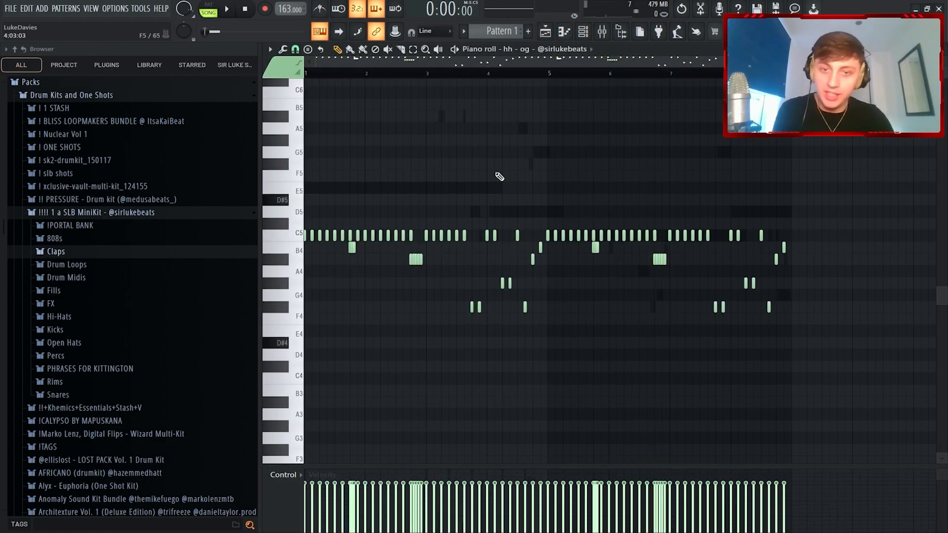
scroll(529, 254, up, 3)
right_click(482, 238)
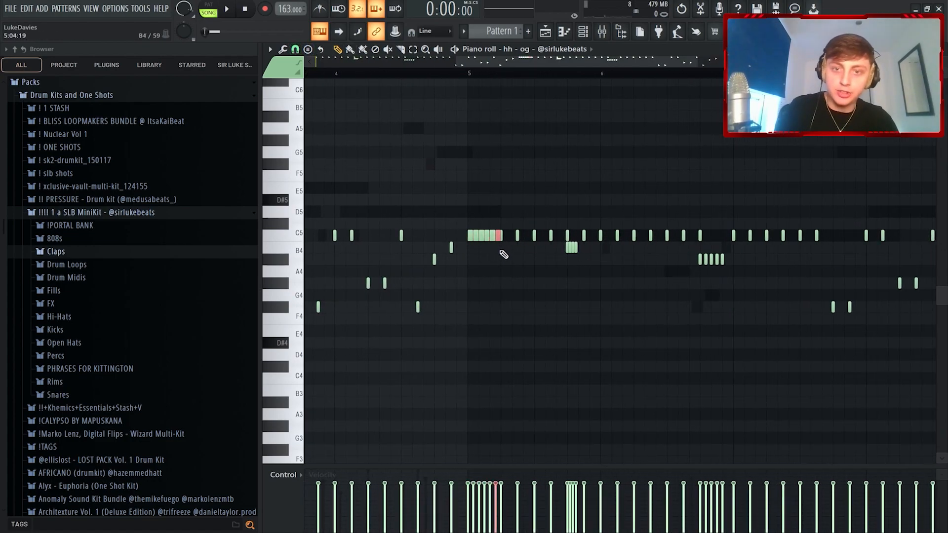
Step: In the Kick channel's piano roll, add C5 notes at bar 1, three points in bar 3, one in bar 4 and one at bar 5
scroll(526, 396, down, 4)
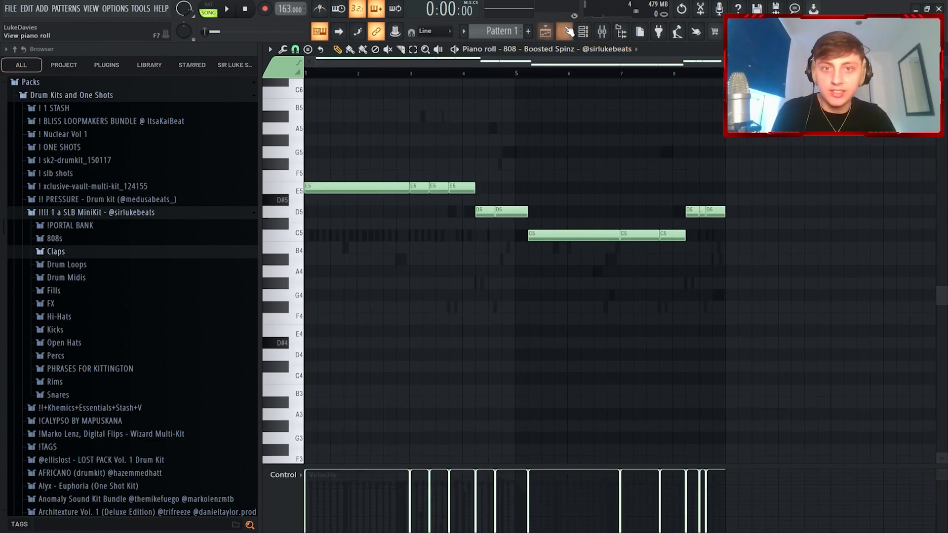
click(584, 31)
click(583, 31)
click(583, 32)
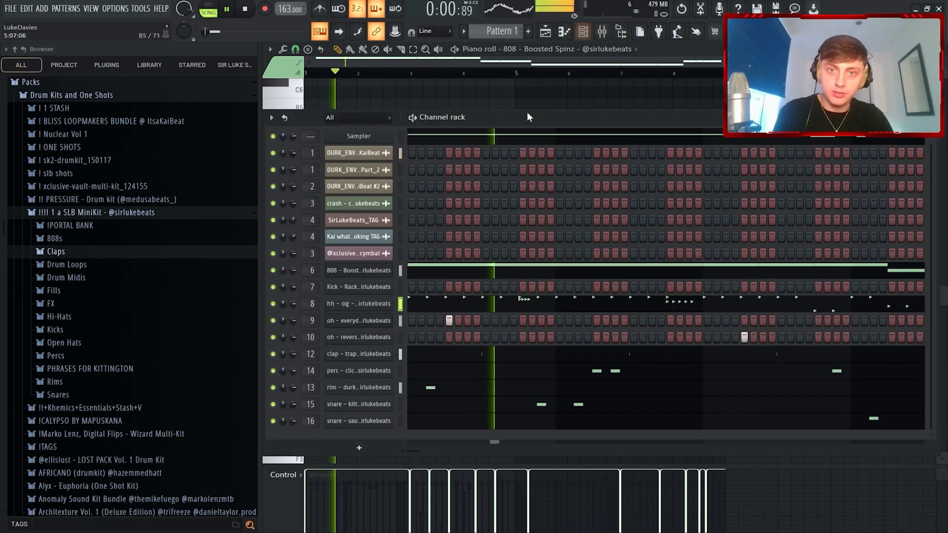
click(387, 288)
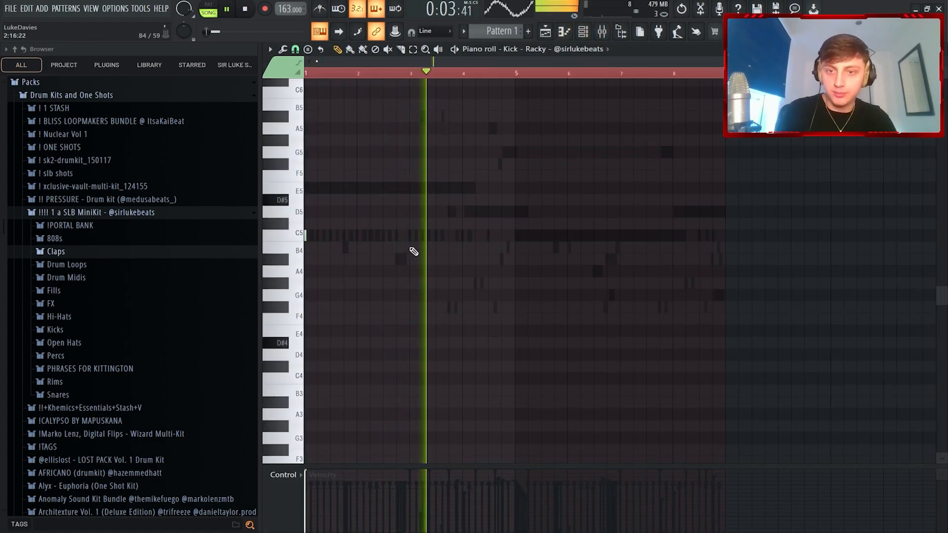
click(430, 237)
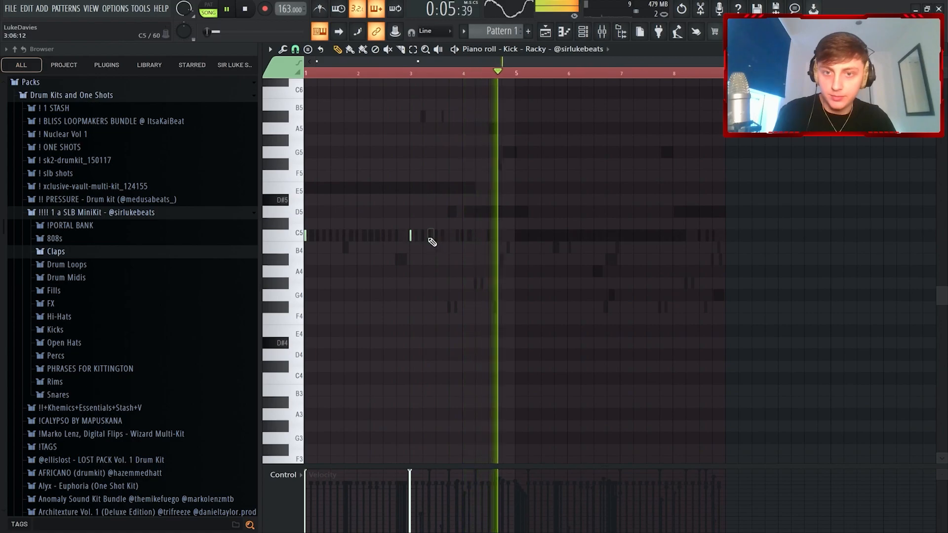
scroll(458, 245, up, 2)
click(447, 236)
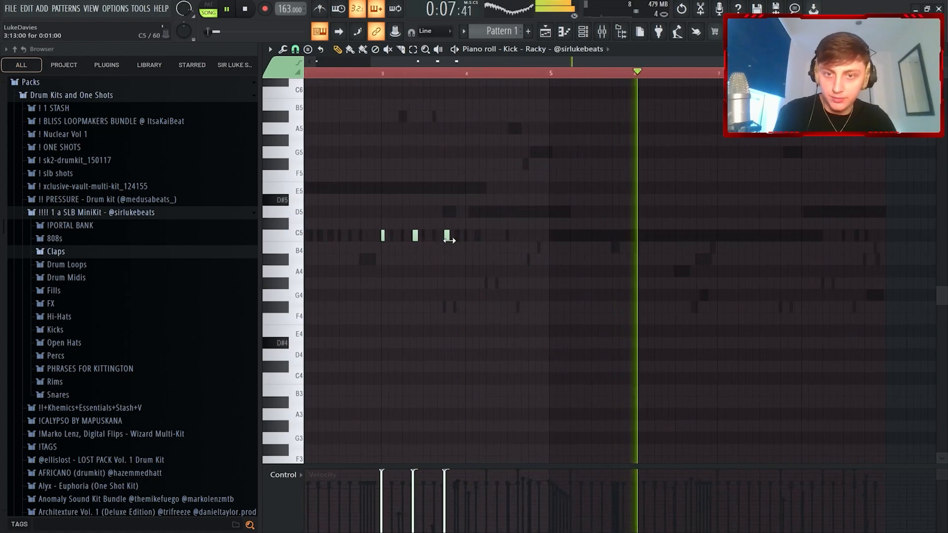
click(488, 236)
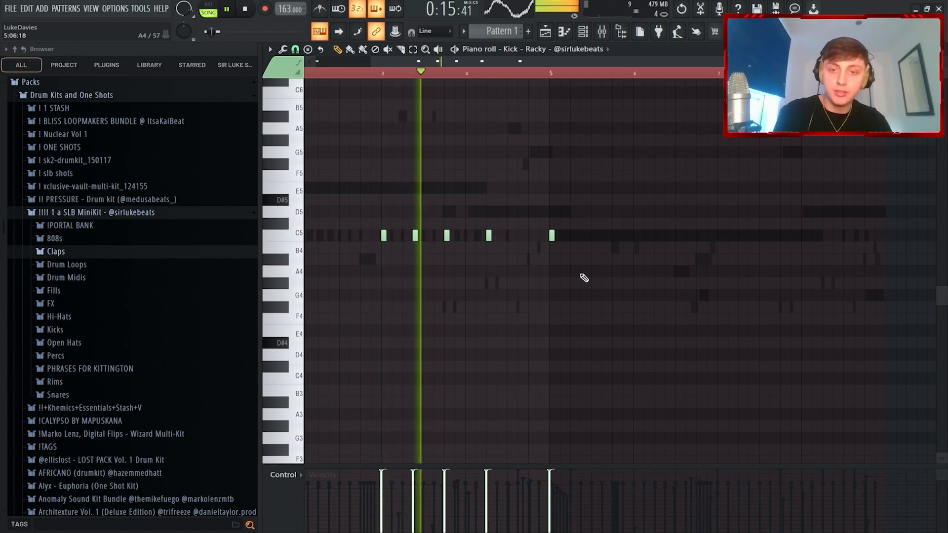
Step: Delete bar 3's second kick note and the kick at the start of bar 5, and add C5 kicks on beat 2 of bar 5 and at bar 7
right_click(417, 236)
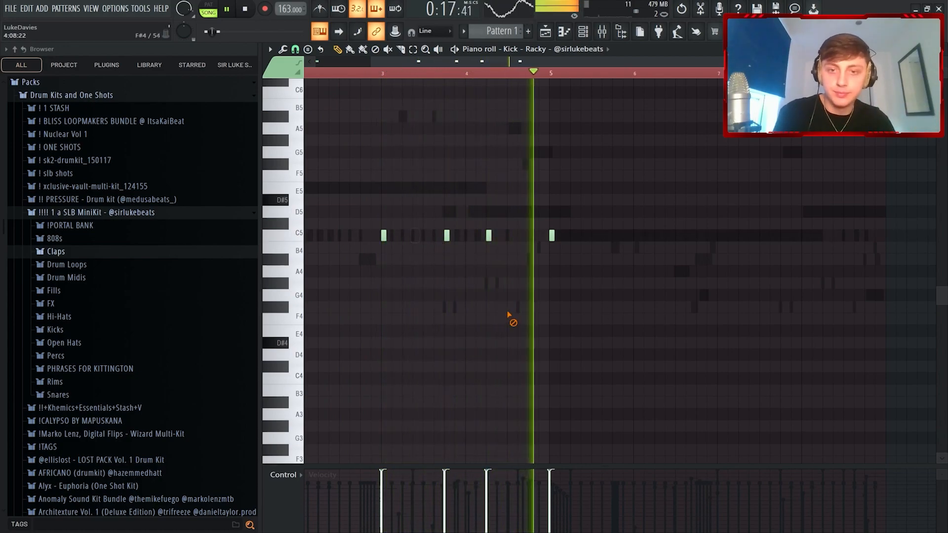
right_click(552, 236)
click(574, 236)
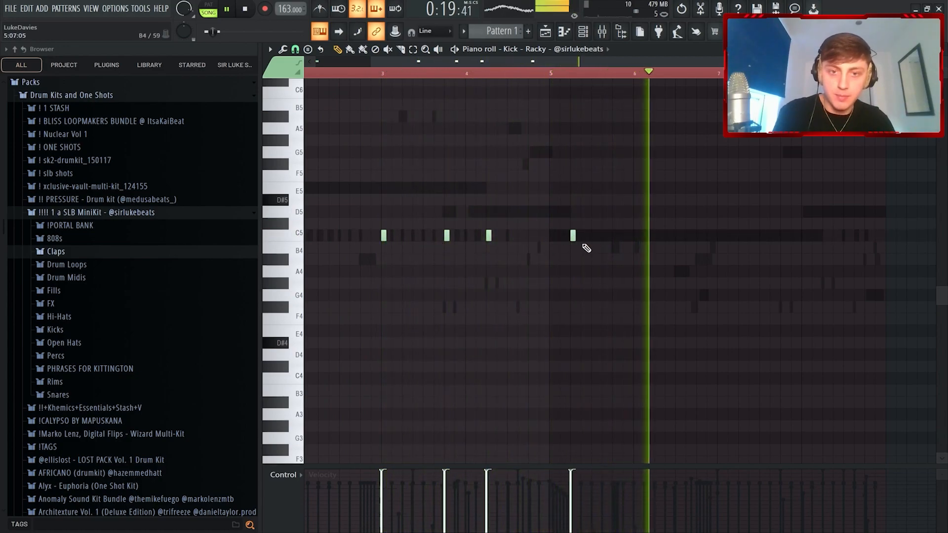
click(721, 237)
scroll(752, 245, down, 2)
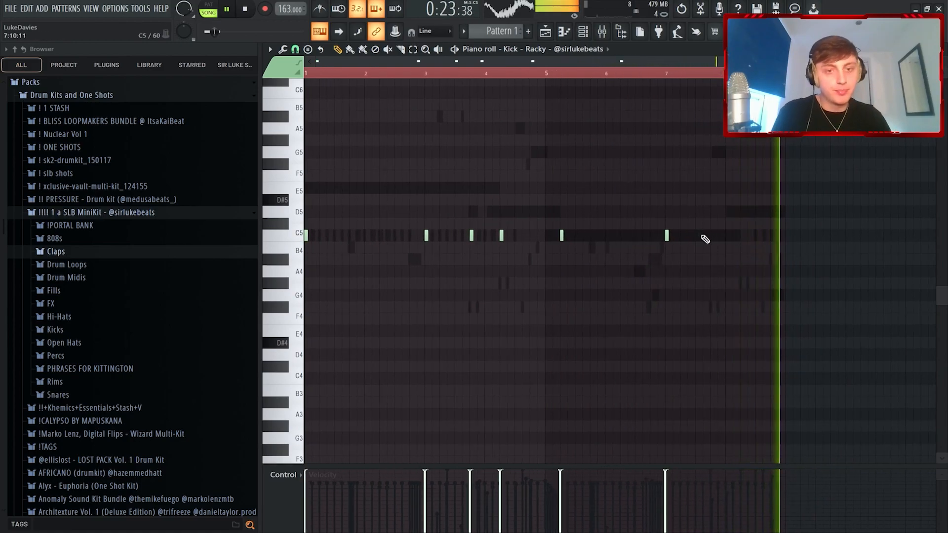
Step: Lower the kick's volume on mixer track Insert 7
key(F9)
click(489, 144)
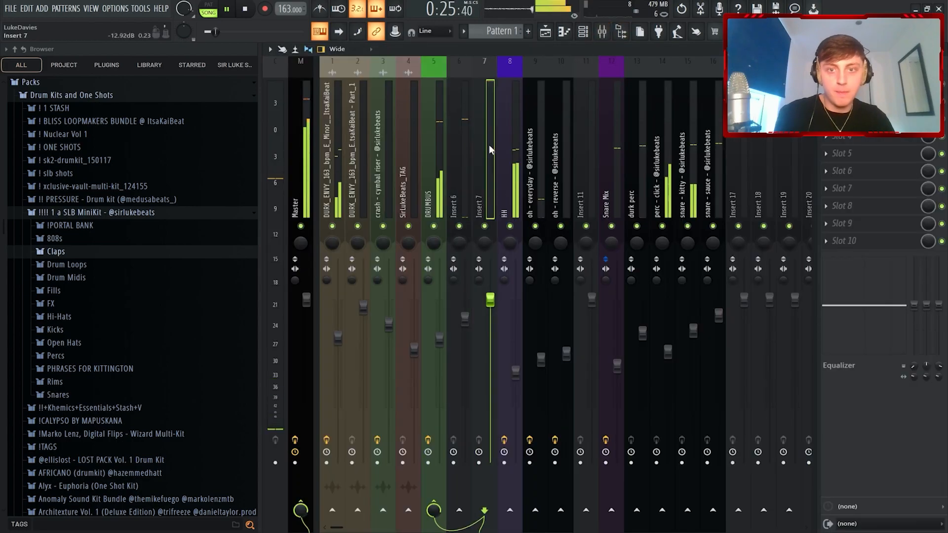
drag(490, 300, 490, 338)
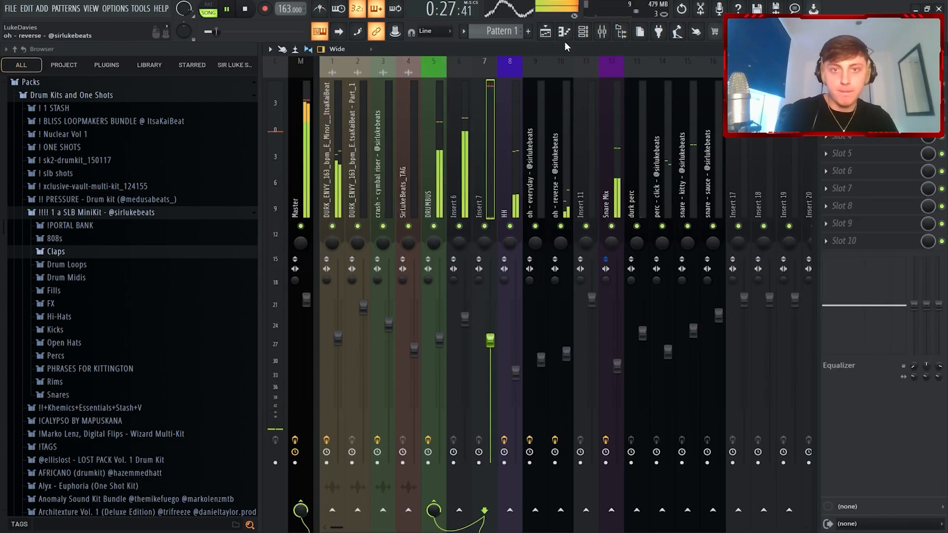
Step: Try an extra C5 kick note in bar 7 of the kick pattern
click(583, 31)
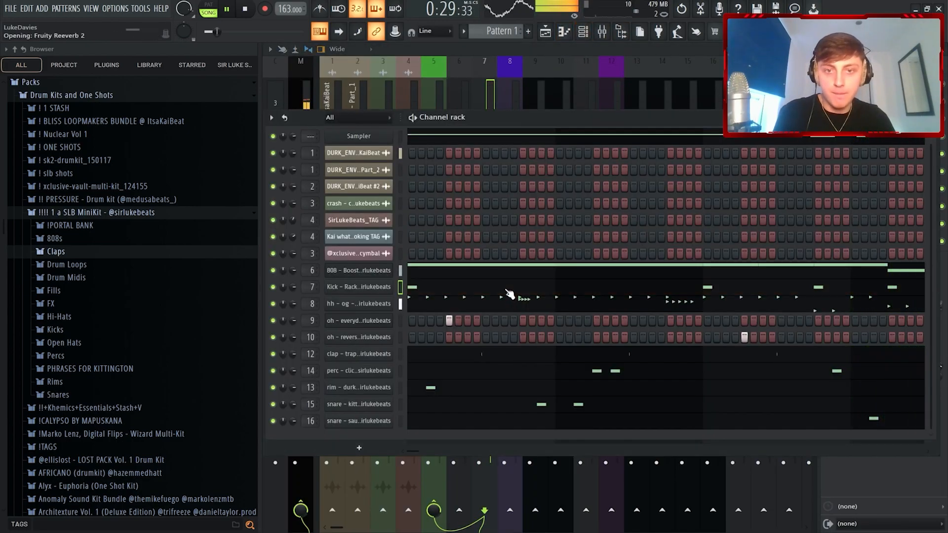
click(507, 290)
click(719, 236)
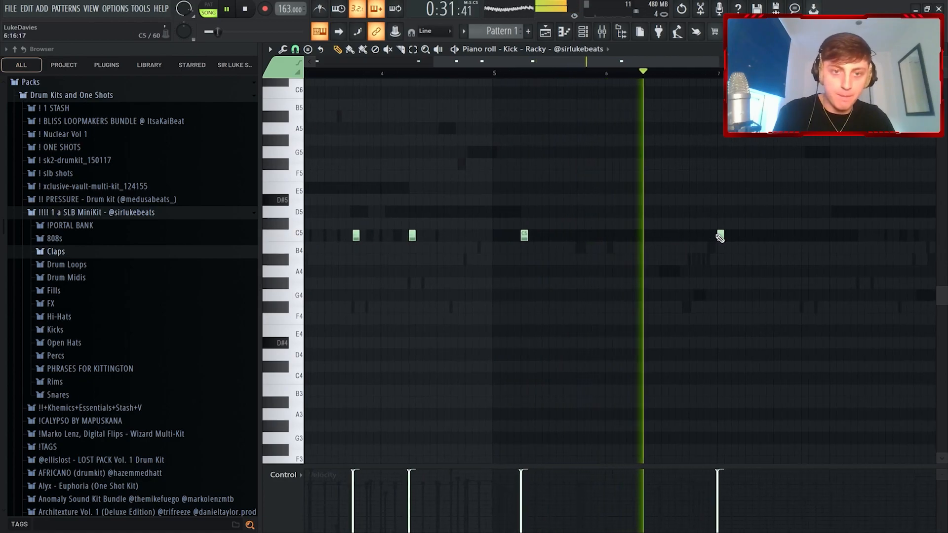
click(757, 236)
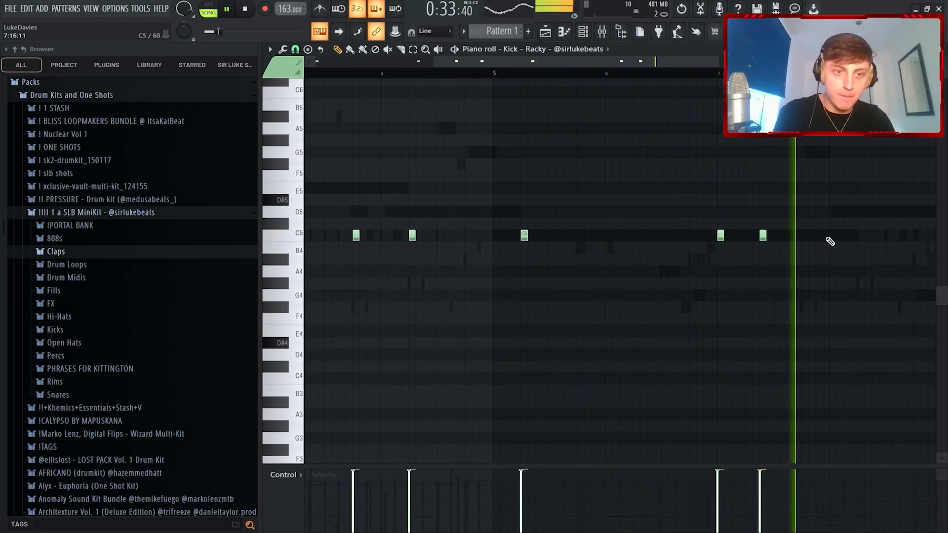
right_click(764, 236)
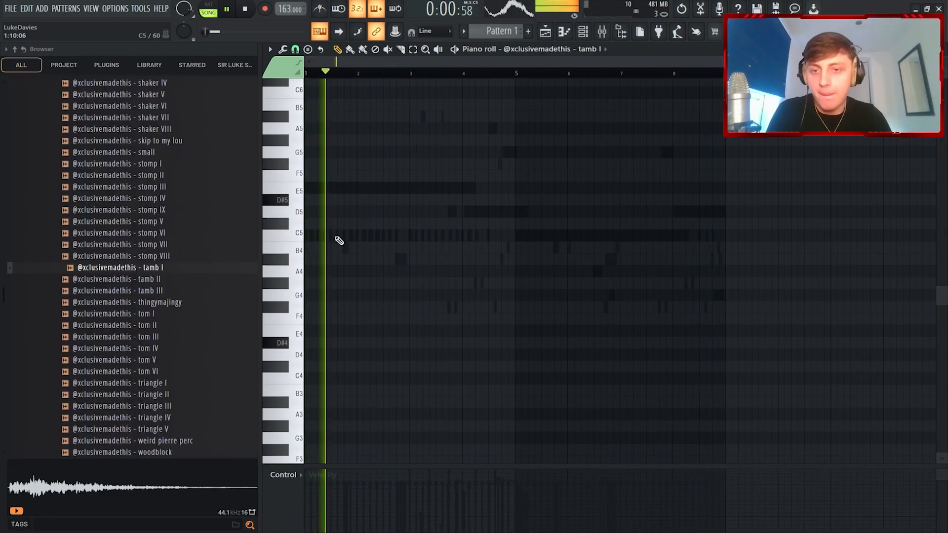
Step: Add two C5 tamb I notes in the second half of bar 3 at reduced velocity and duplicate the pair
scroll(337, 240, up, 3)
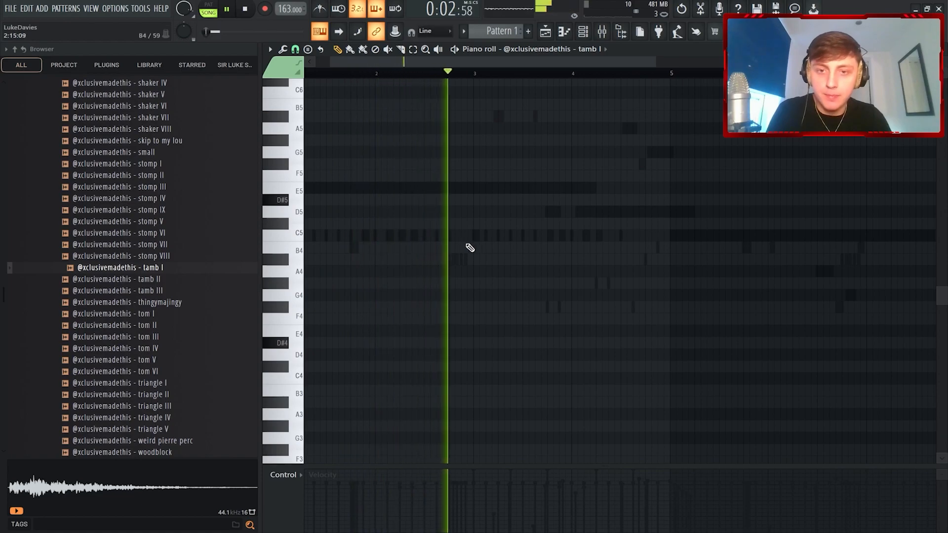
click(537, 236)
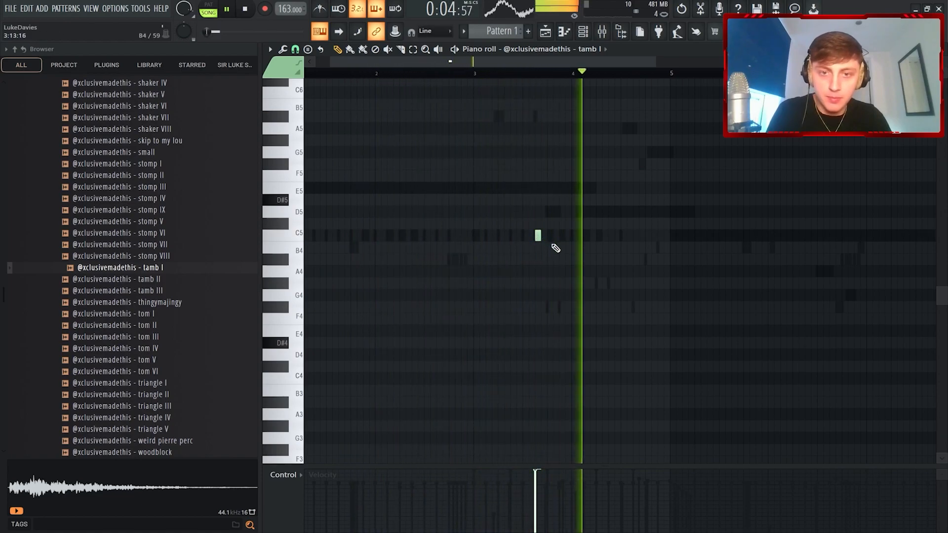
key(ctrl+a)
click(551, 236)
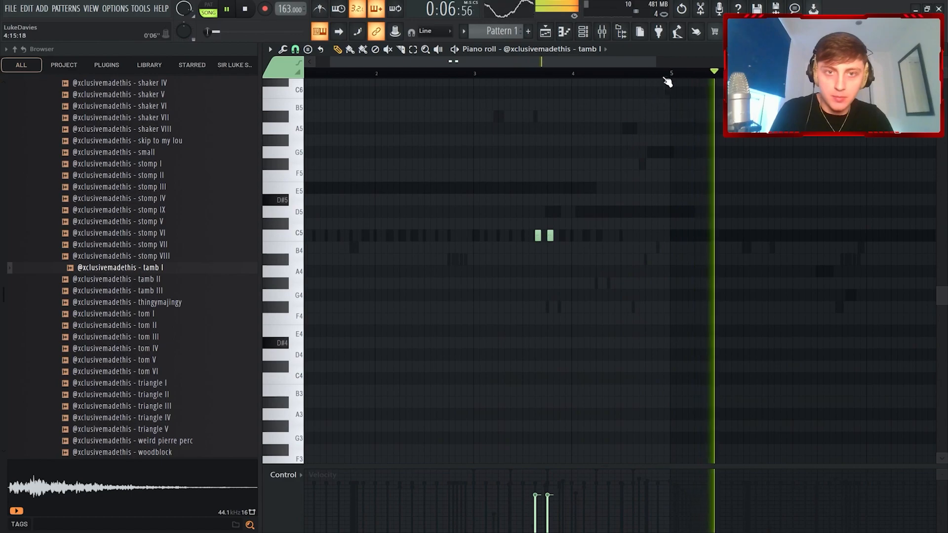
key(ctrl+a)
key(ctrl+b)
click(861, 512)
click(468, 514)
Step: Route the tamb I channel to mixer track Insert 17 and lower that track's volume
click(602, 31)
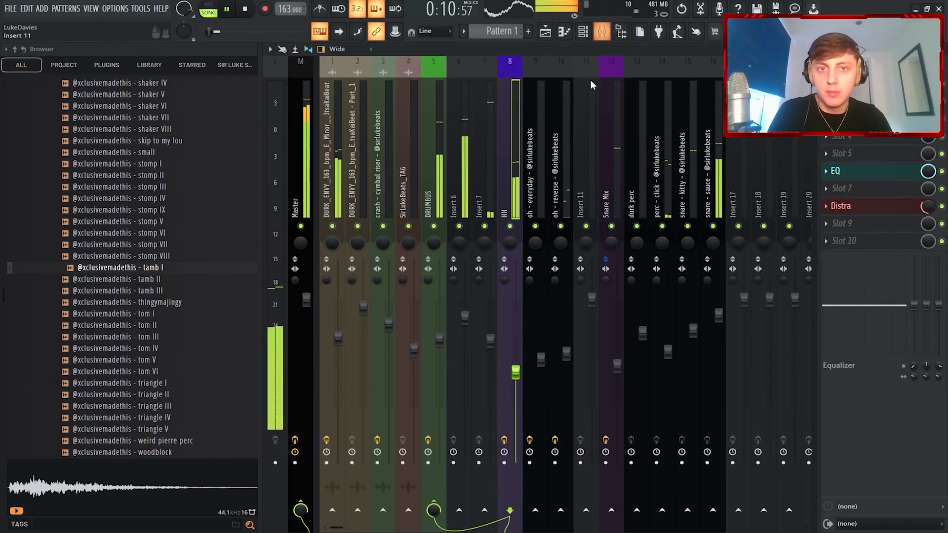
click(738, 191)
key(ctrl+l)
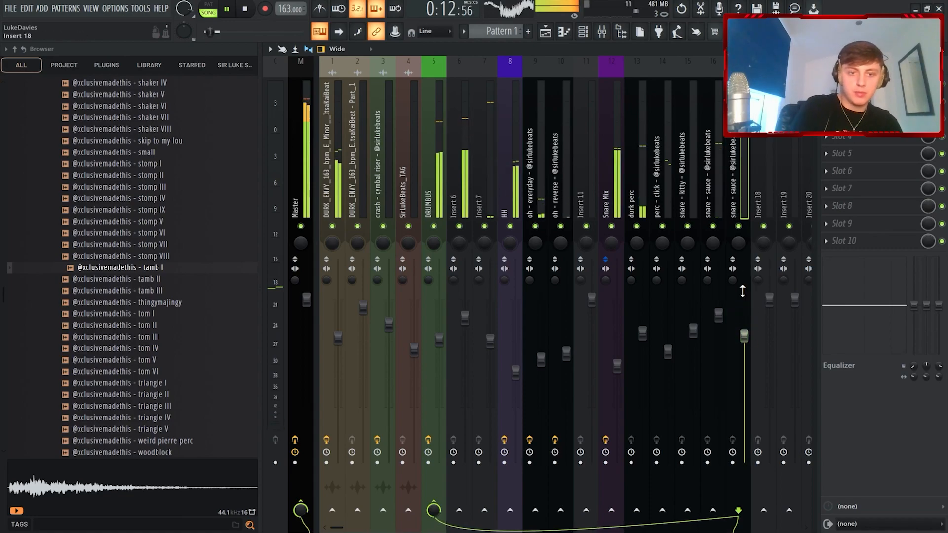
Step: Collapse the expanded Percs sample folder in the browser
scroll(158, 217, up, 20)
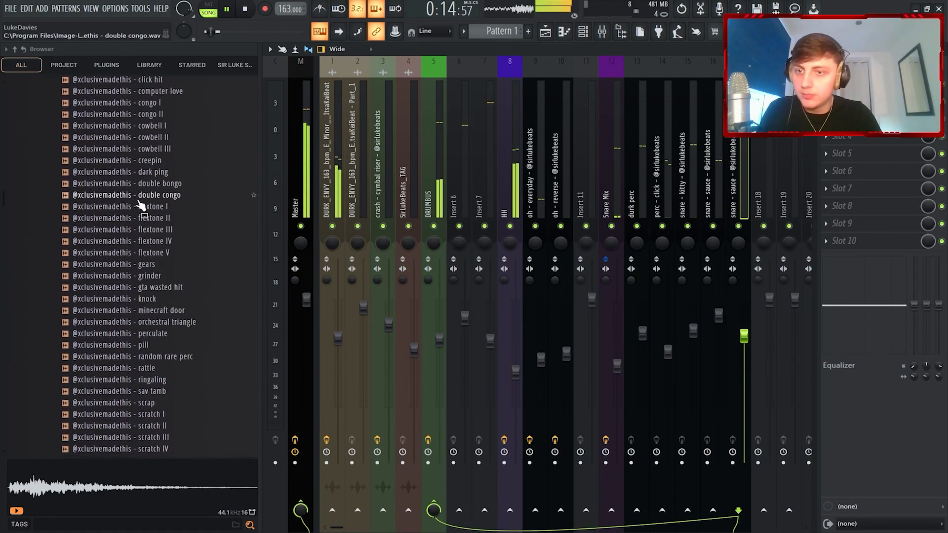
scroll(140, 210, up, 2)
click(124, 221)
click(457, 179)
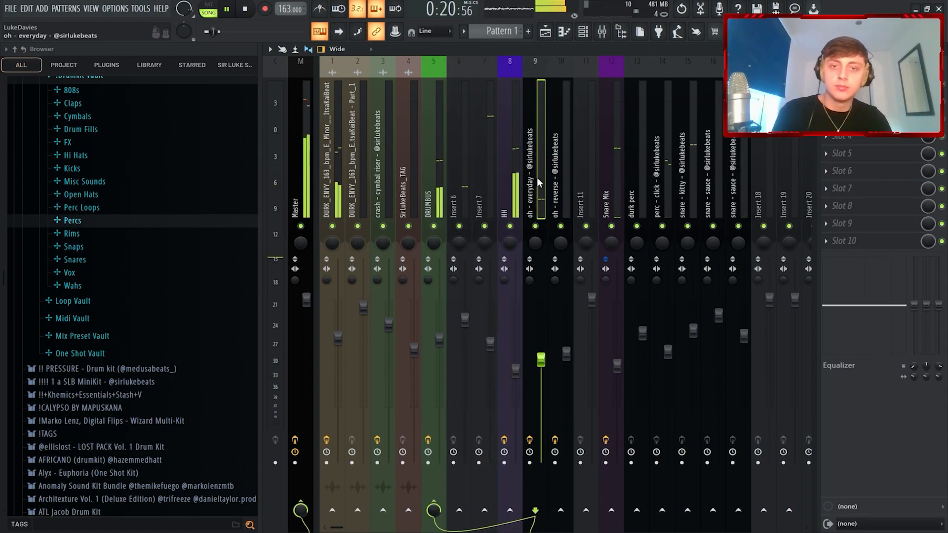
Step: Review the full song arrangement in the playlist, selecting the section from bar 49 to bar 52 and clearing the selection
click(559, 31)
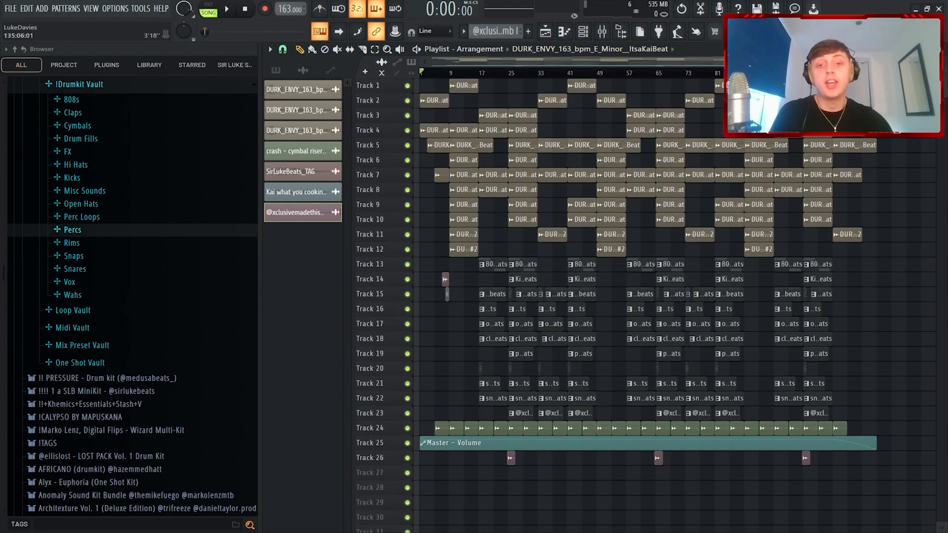
drag(483, 77, 605, 75)
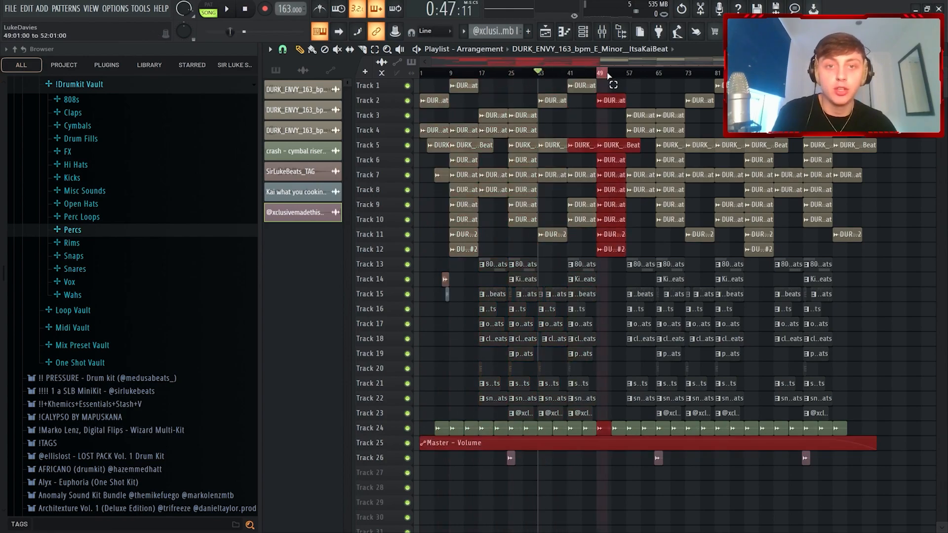
key(ctrl+d)
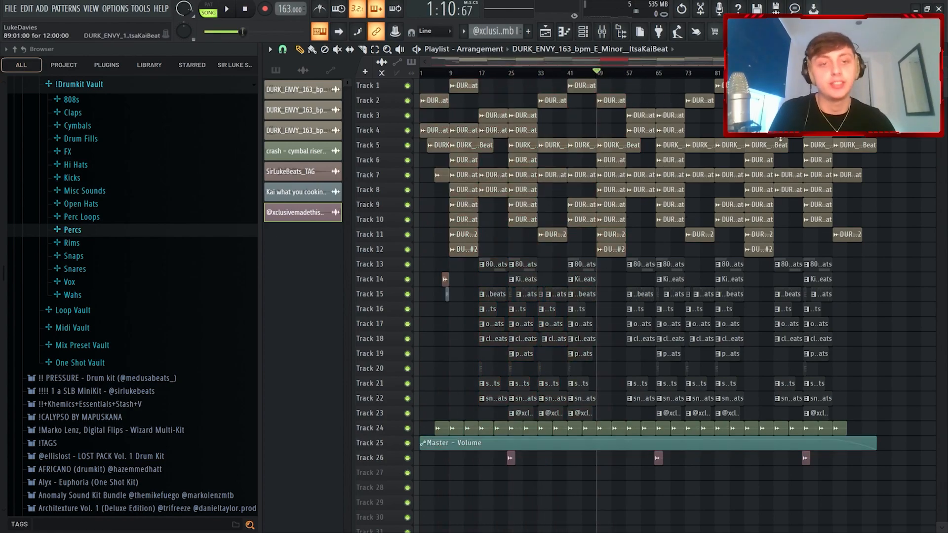